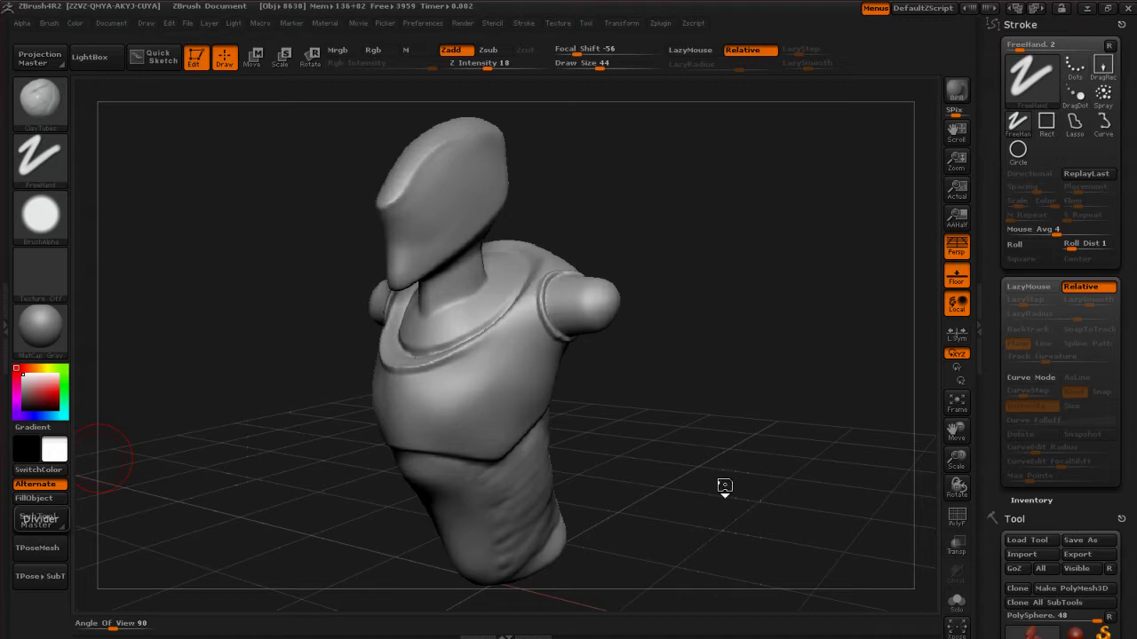
# Switch to the Polish brush for flattening the rough clay surface of the lower torso
pyautogui.moveTo(723, 489)
pyautogui.mouseDown()
pyautogui.moveTo(736, 465)
pyautogui.moveTo(695, 482)
pyautogui.moveTo(650, 475)
pyautogui.mouseUp()
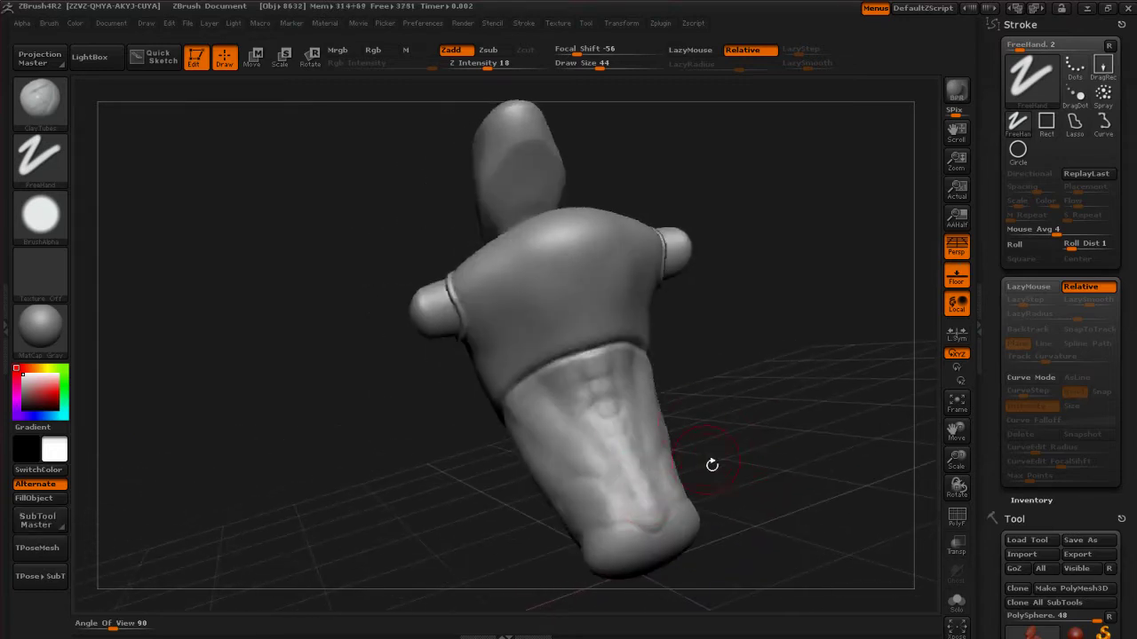
pyautogui.moveTo(726, 459)
pyautogui.mouseDown()
pyautogui.moveTo(794, 447)
pyautogui.moveTo(697, 454)
pyautogui.moveTo(520, 545)
pyautogui.moveTo(718, 458)
pyautogui.moveTo(657, 452)
pyautogui.moveTo(626, 461)
pyautogui.moveTo(687, 463)
pyautogui.moveTo(684, 452)
pyautogui.moveTo(621, 469)
pyautogui.moveTo(695, 439)
pyautogui.moveTo(690, 419)
pyautogui.moveTo(666, 464)
pyautogui.moveTo(695, 452)
pyautogui.moveTo(675, 467)
pyautogui.mouseUp()
pyautogui.moveTo(755, 444)
pyautogui.mouseDown()
pyautogui.moveTo(695, 472)
pyautogui.moveTo(639, 465)
pyautogui.moveTo(705, 460)
pyautogui.moveTo(671, 467)
pyautogui.mouseUp()
pyautogui.press('b')
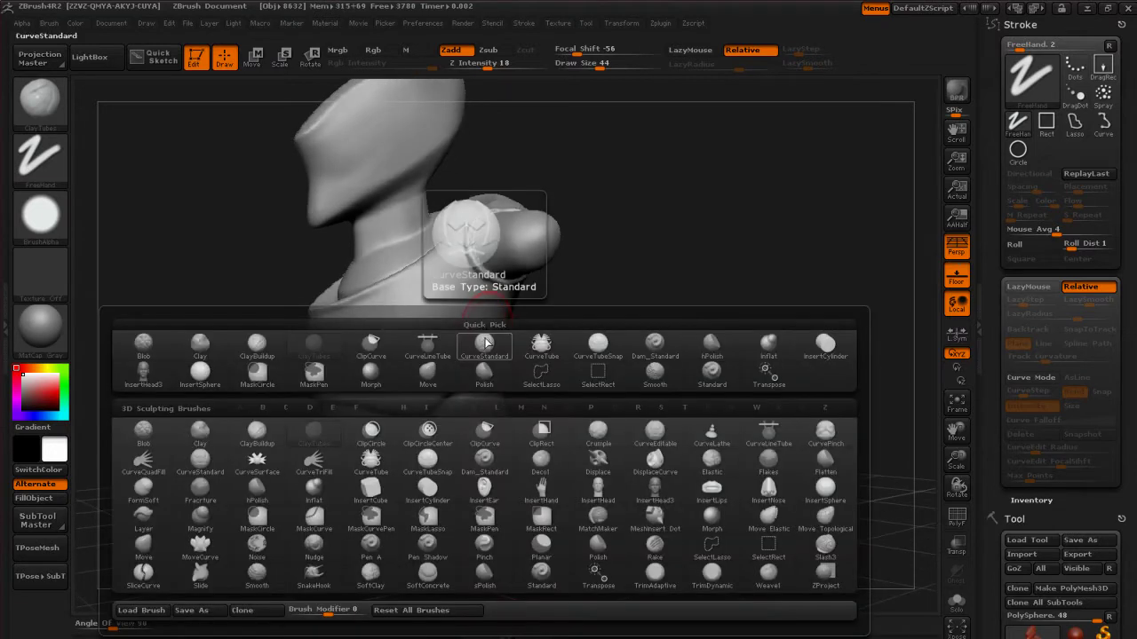
pyautogui.press('p')
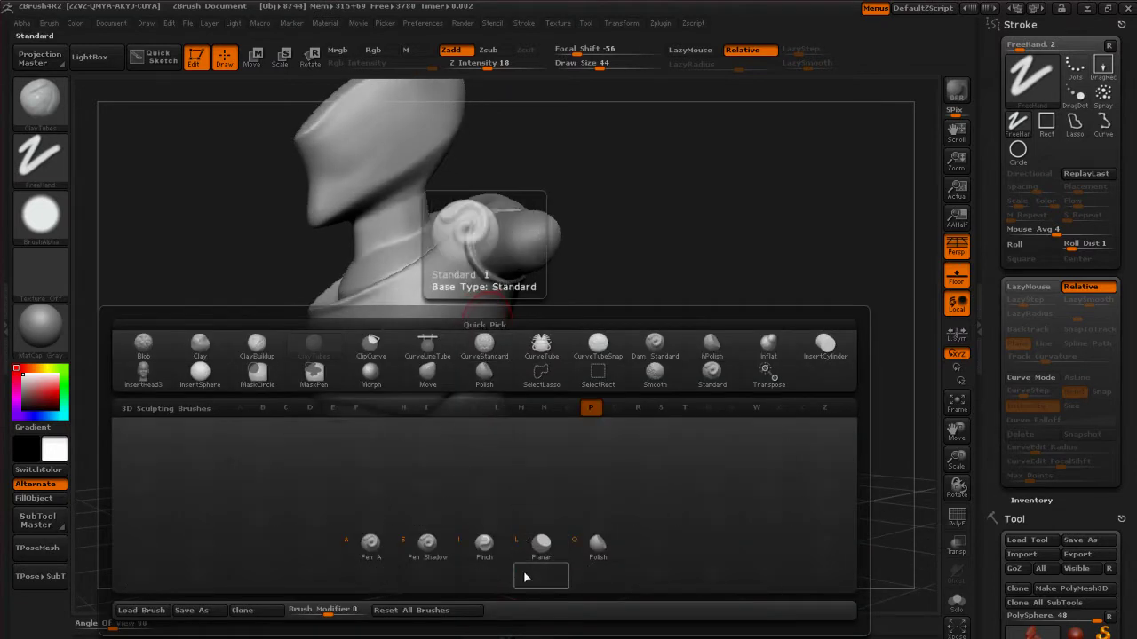
pyautogui.click(596, 550)
# Polish the rough side of the lower torso from the chest plate's edge down to the bottom end
pyautogui.moveTo(566, 431); pyautogui.dragTo(568, 432)
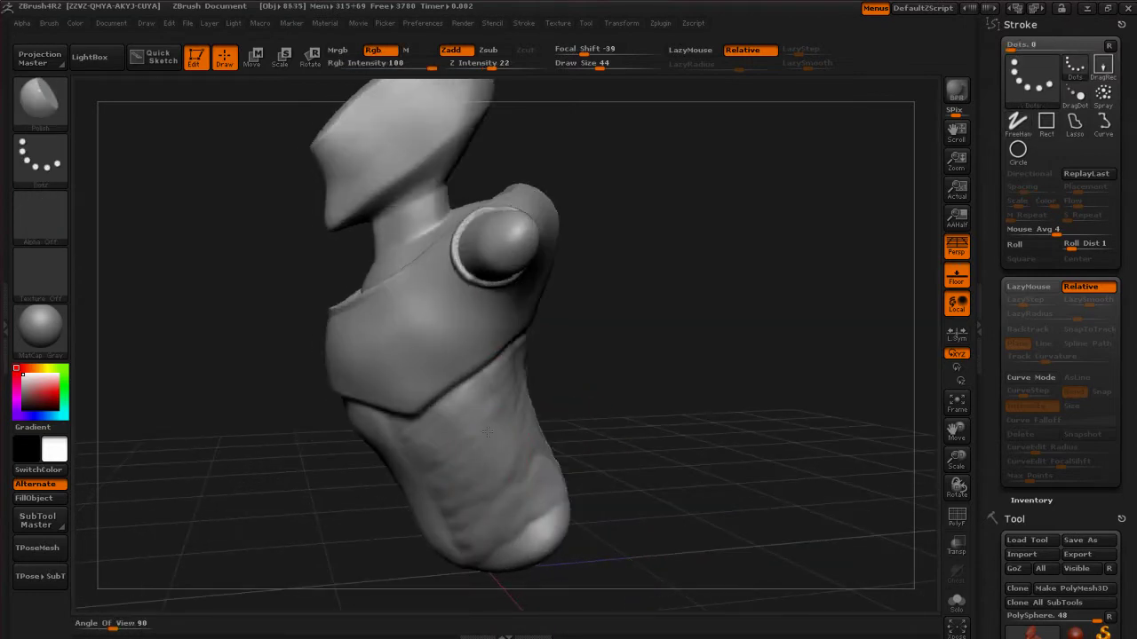
pyautogui.moveTo(609, 437); pyautogui.dragTo(551, 444)
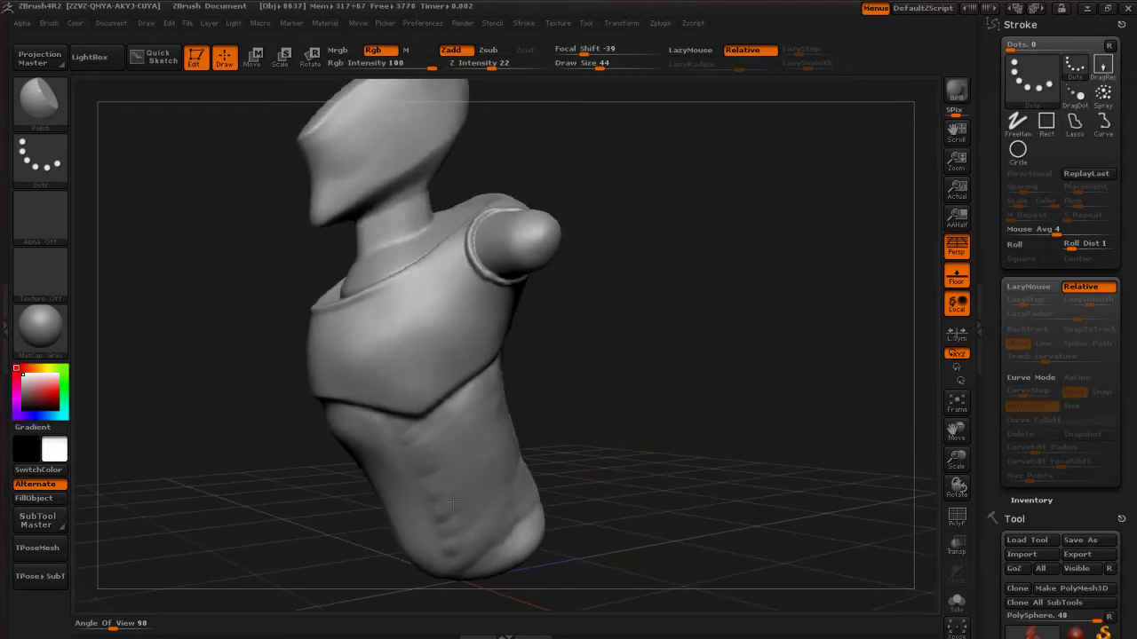
pyautogui.moveTo(571, 419); pyautogui.dragTo(533, 456)
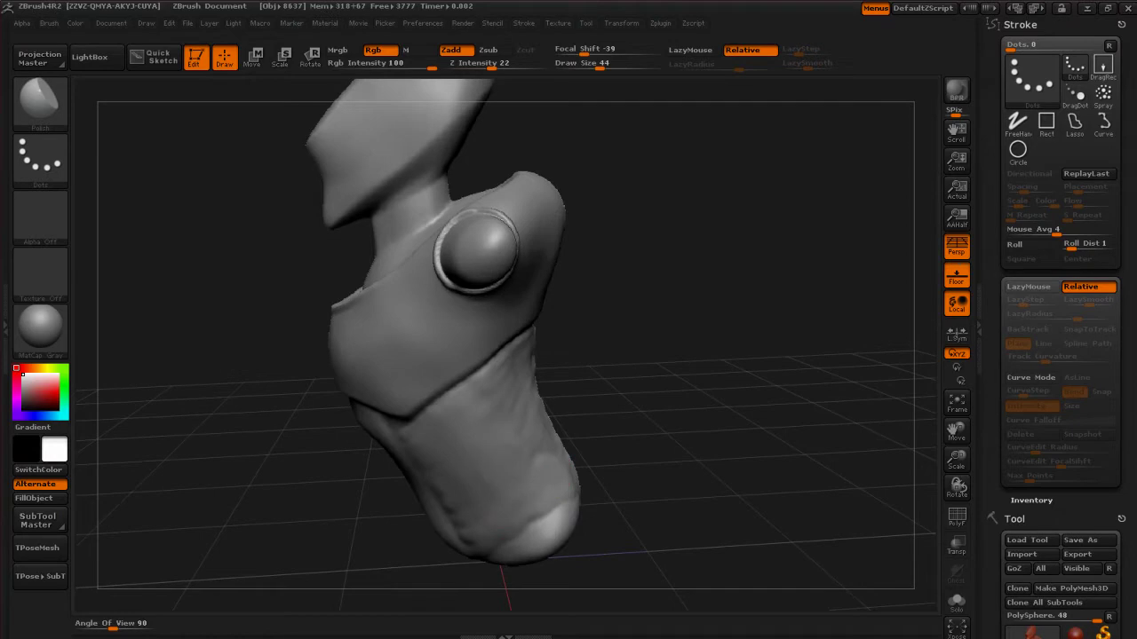
pyautogui.moveTo(625, 429); pyautogui.dragTo(544, 458)
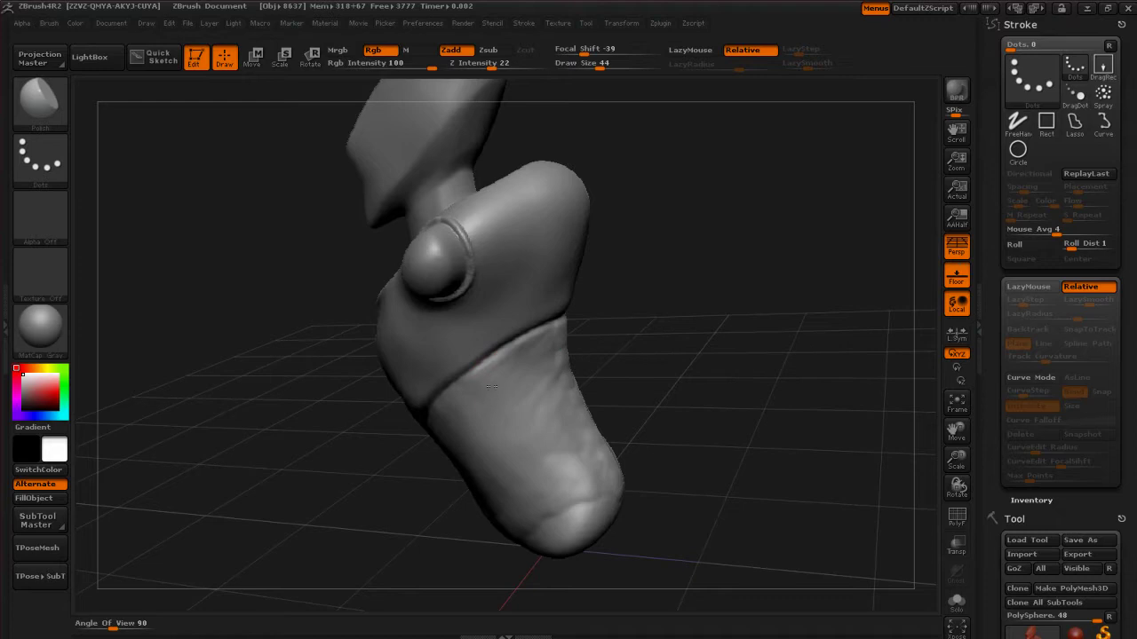
pyautogui.moveTo(566, 393); pyautogui.dragTo(589, 432)
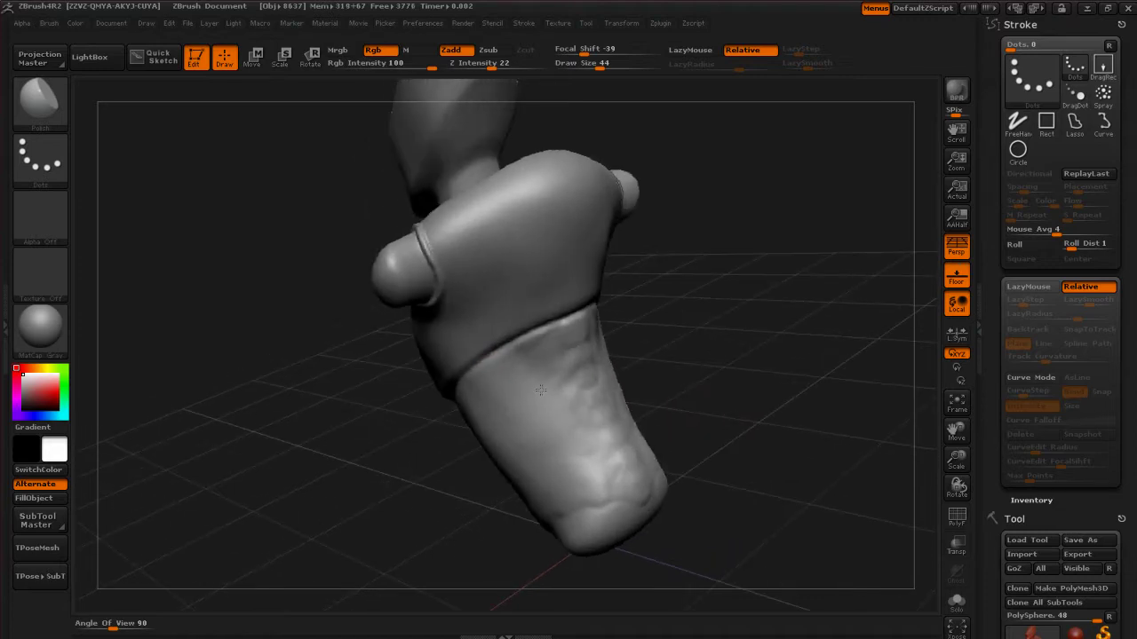
pyautogui.moveTo(666, 428); pyautogui.dragTo(599, 465)
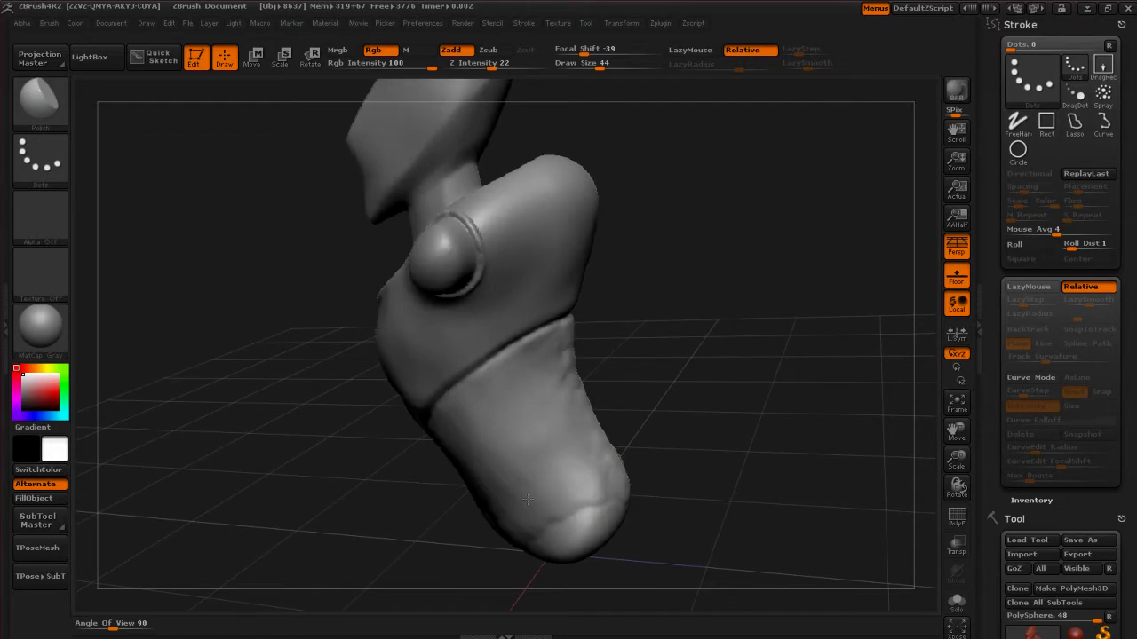
pyautogui.moveTo(662, 449); pyautogui.dragTo(527, 525)
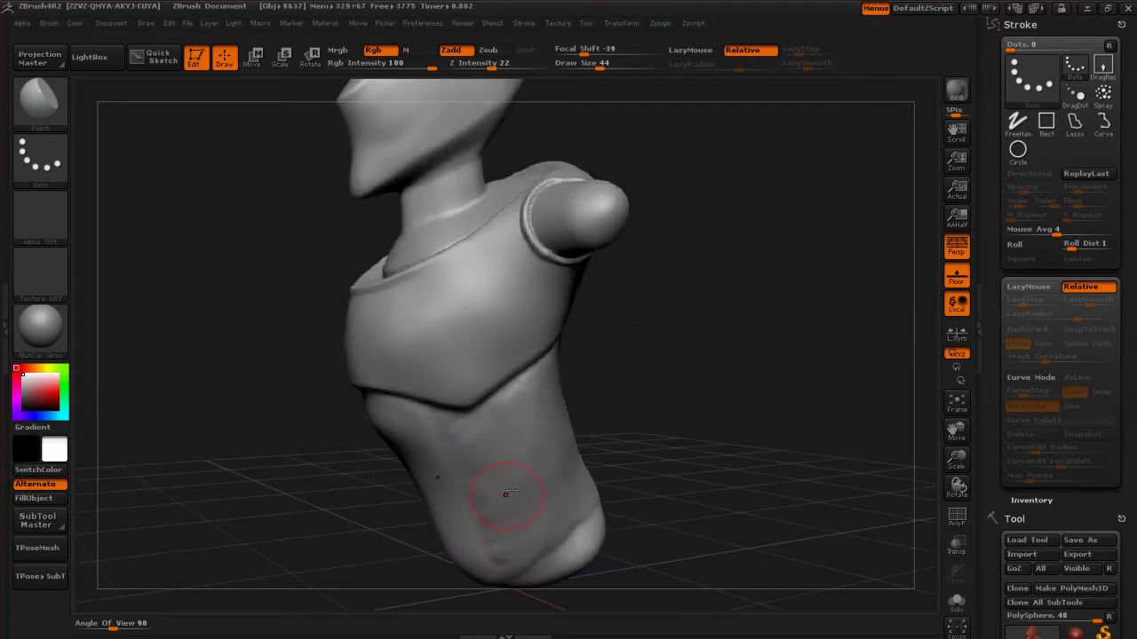
# Polish the lumps on the front side of the abdomen beneath the chest plate
pyautogui.moveTo(558, 456)
pyautogui.mouseDown()
pyautogui.moveTo(634, 438)
pyautogui.moveTo(601, 388)
pyautogui.mouseUp()
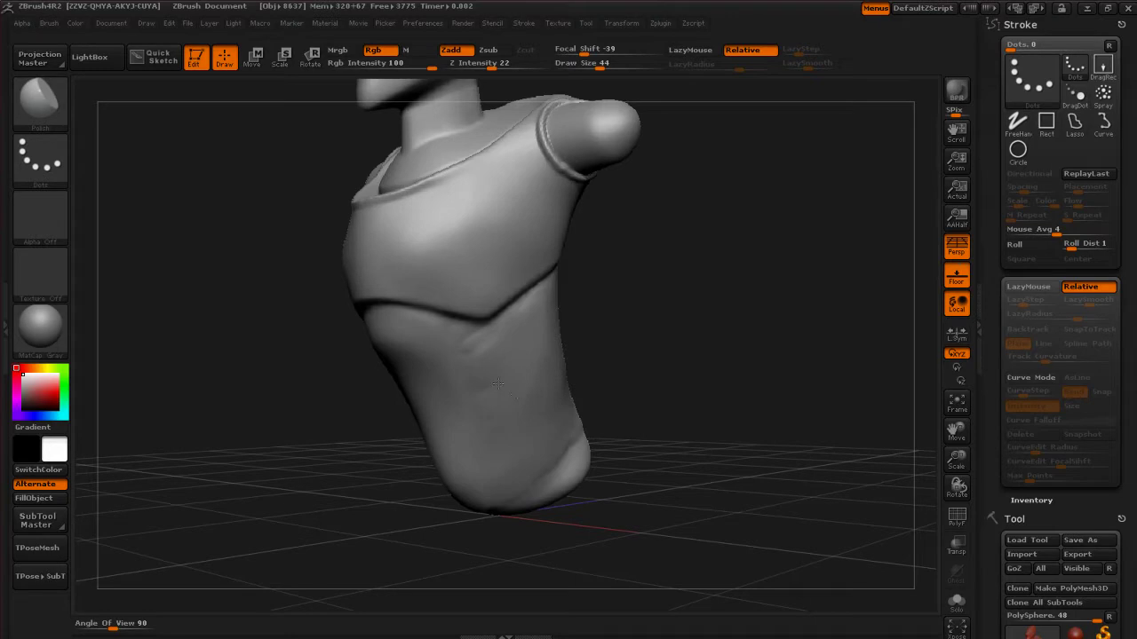
pyautogui.moveTo(609, 348); pyautogui.dragTo(499, 410)
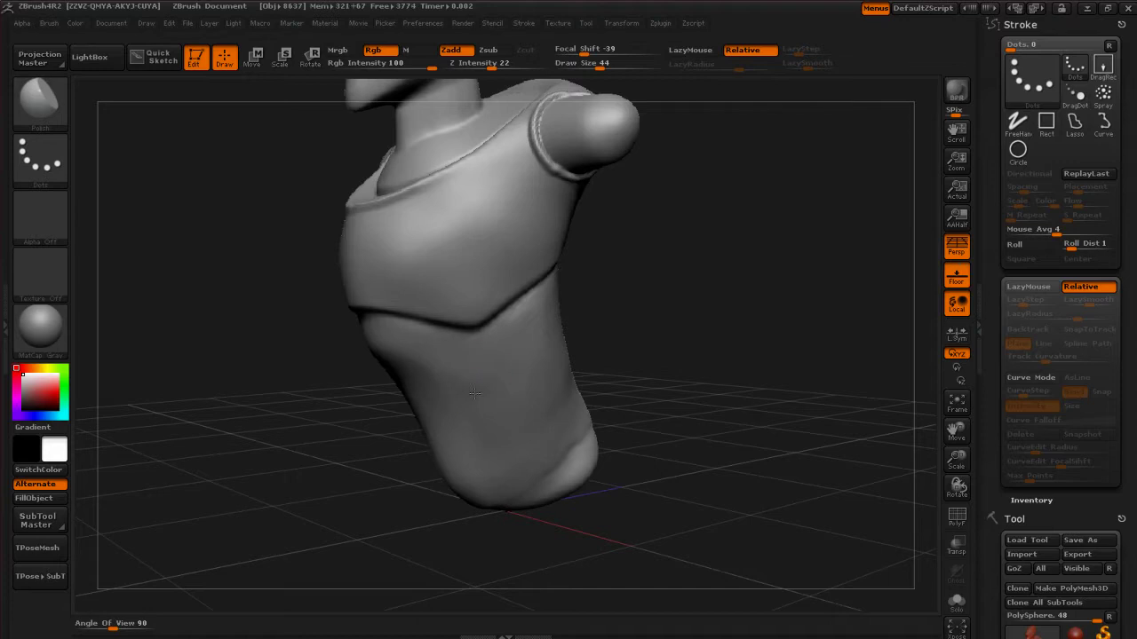
pyautogui.moveTo(623, 314)
pyautogui.mouseDown()
pyautogui.moveTo(604, 330)
pyautogui.moveTo(540, 336)
pyautogui.mouseUp()
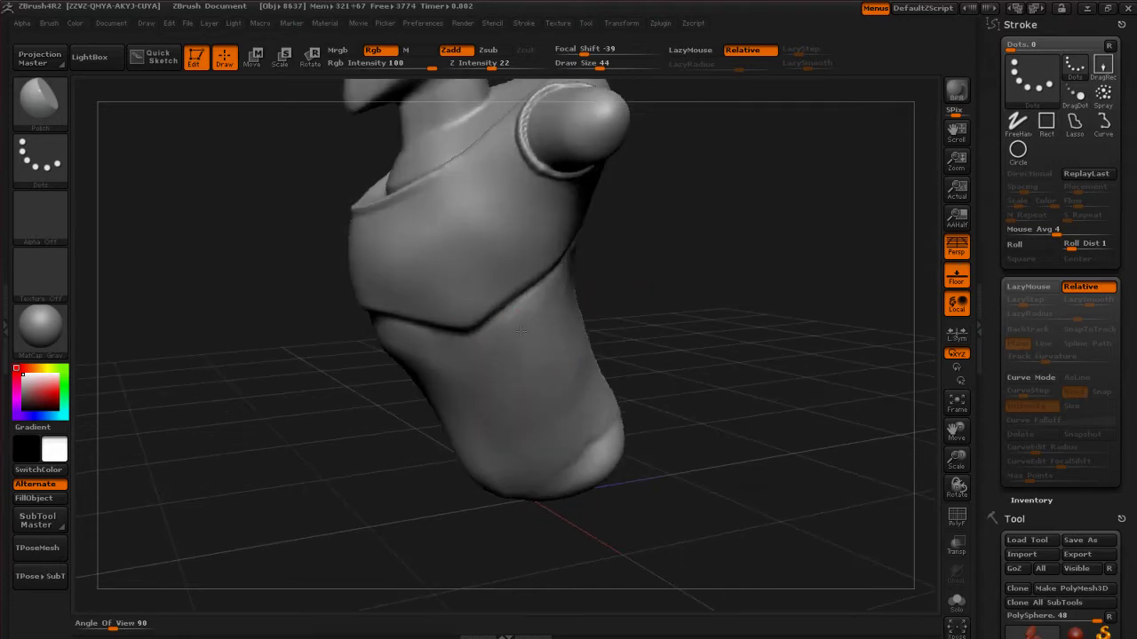
pyautogui.moveTo(608, 309); pyautogui.dragTo(609, 384)
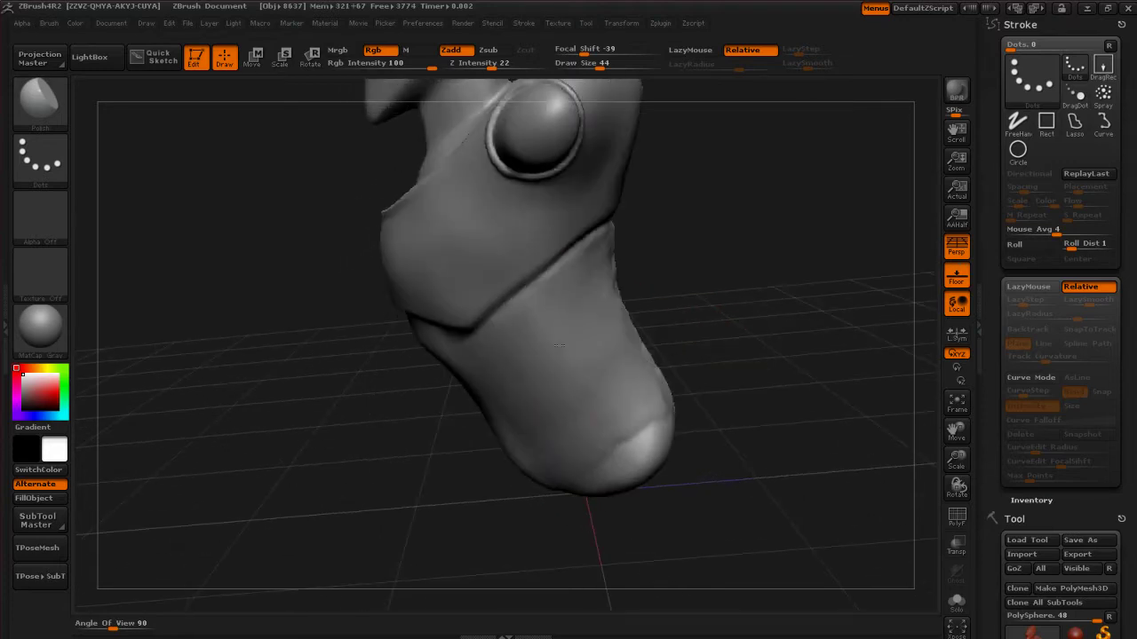
# Polish the rear flank of the lower torso between the side and the spine
pyautogui.moveTo(718, 376); pyautogui.dragTo(700, 387)
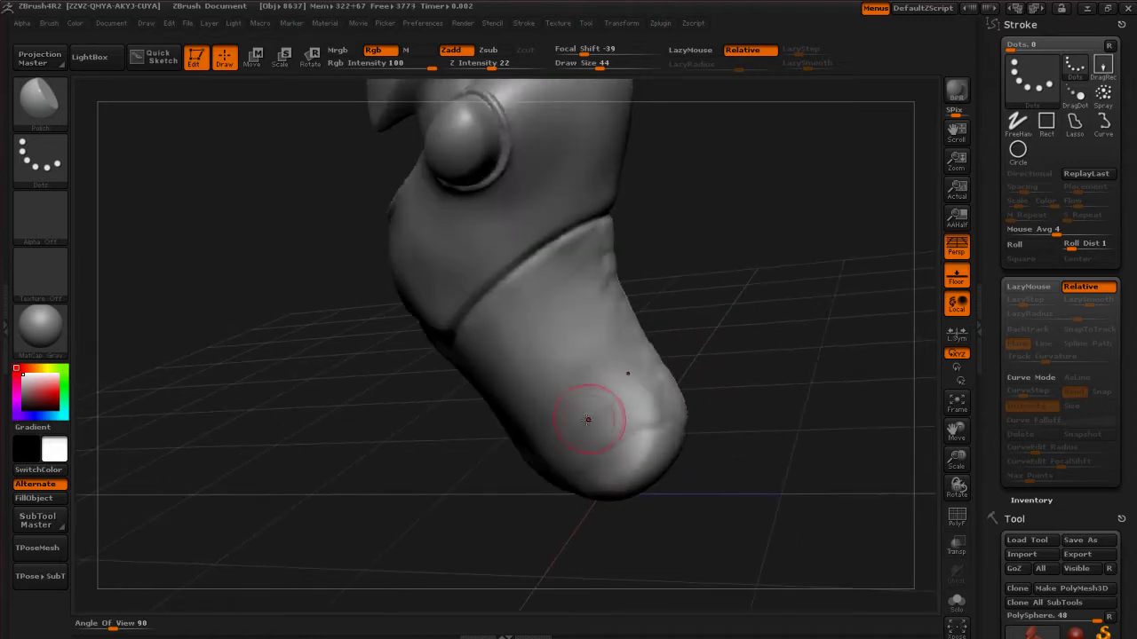
pyautogui.moveTo(667, 406)
pyautogui.mouseDown()
pyautogui.moveTo(700, 412)
pyautogui.moveTo(645, 428)
pyautogui.mouseUp()
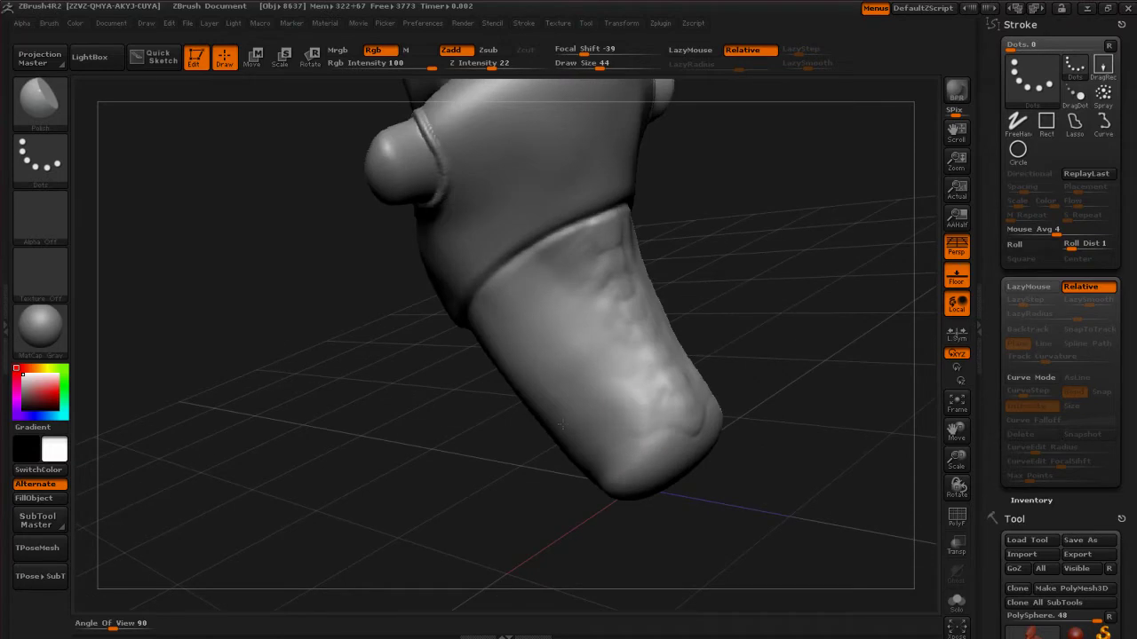
pyautogui.moveTo(620, 385); pyautogui.dragTo(648, 430)
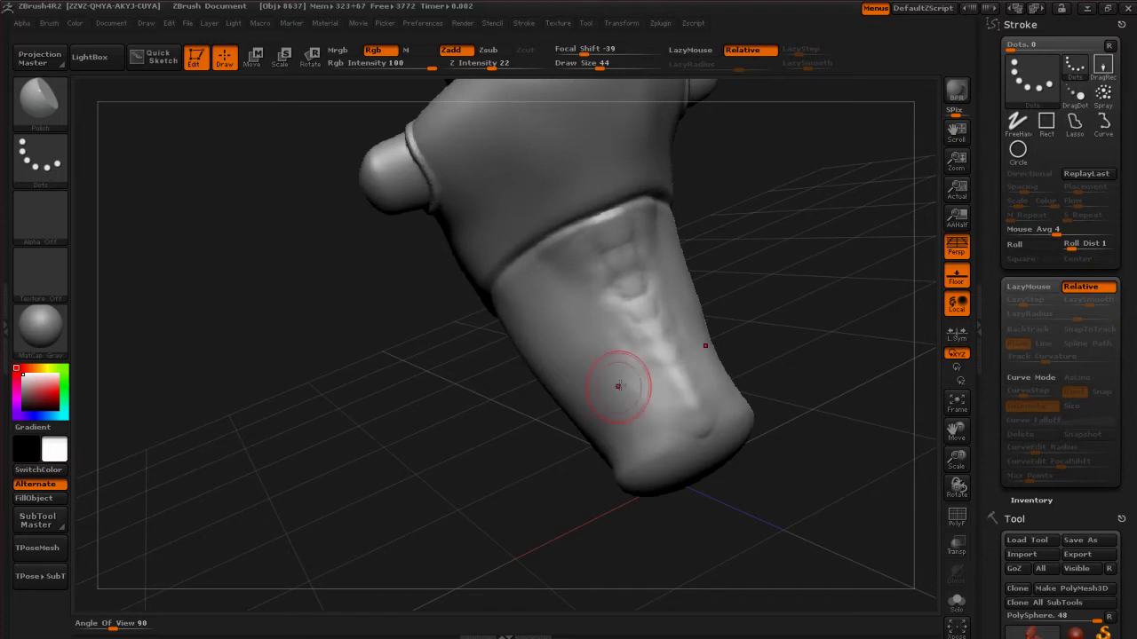
# Smooth out the bumps along the spine on the upper part of the lower back
pyautogui.keyDown('shift'); pyautogui.moveTo(633, 308); pyautogui.dragTo(609, 266); pyautogui.keyUp('shift')
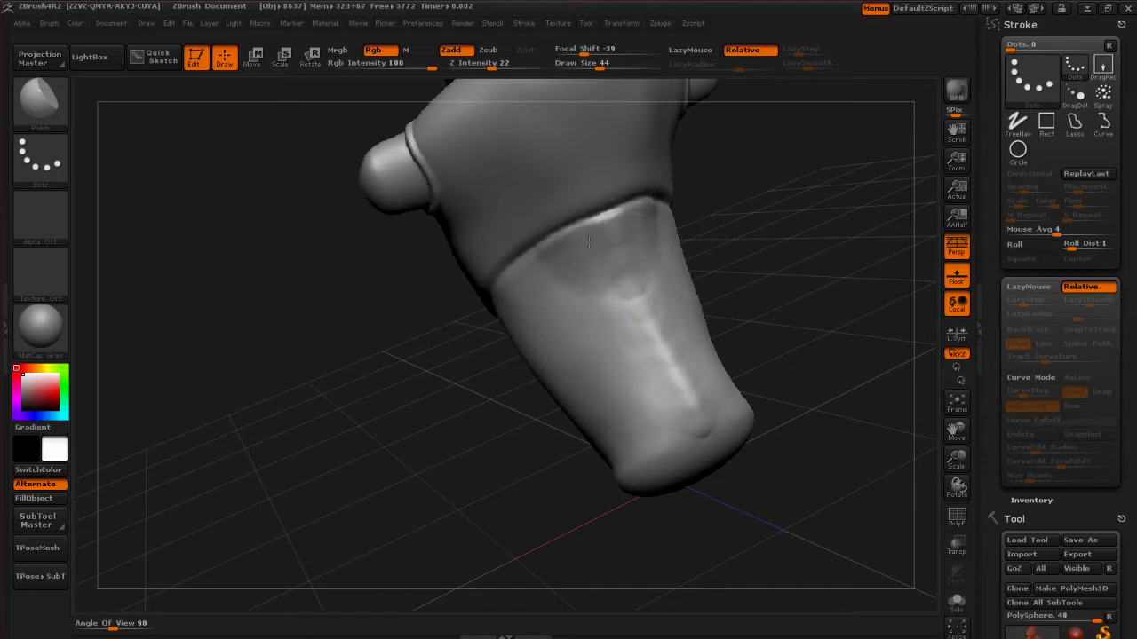
pyautogui.moveTo(610, 233); pyautogui.dragTo(613, 234)
pyautogui.moveTo(617, 287); pyautogui.dragTo(627, 270)
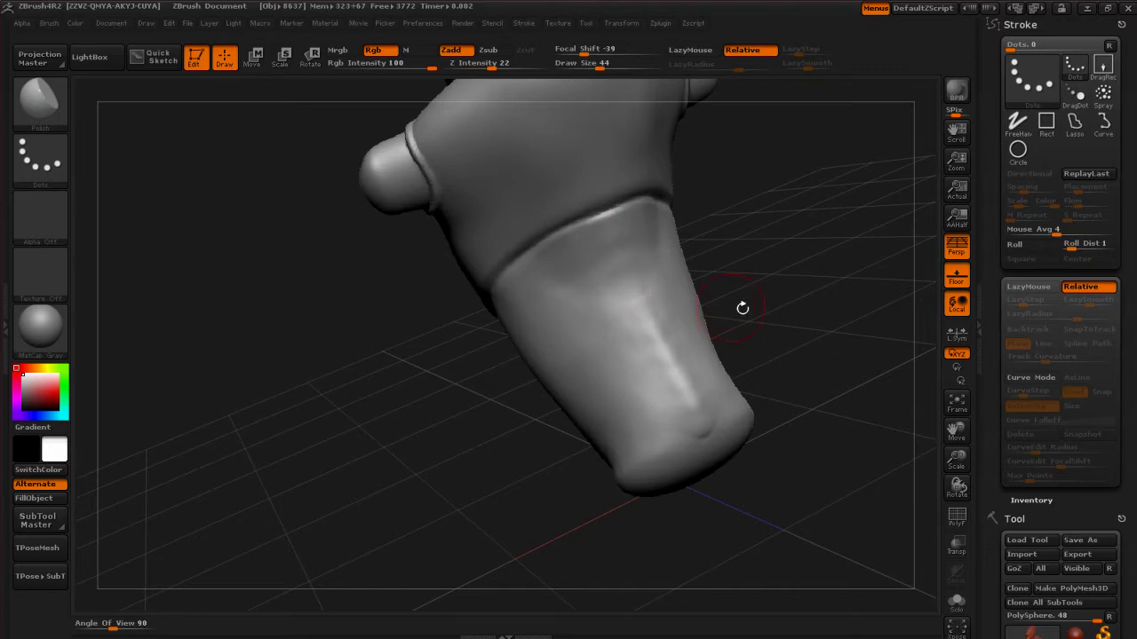
# Polish the lower back and the remaining ridge of the spine down to the bottom end
pyautogui.moveTo(755, 314); pyautogui.dragTo(556, 329)
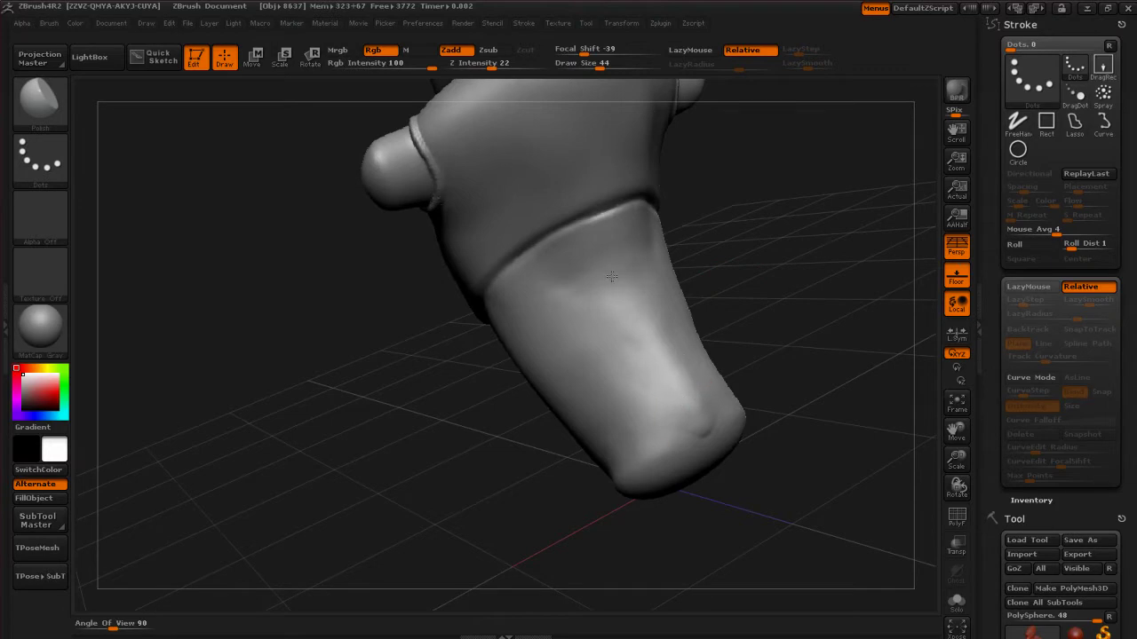
pyautogui.moveTo(559, 286); pyautogui.dragTo(640, 344)
pyautogui.moveTo(691, 419); pyautogui.dragTo(698, 424)
pyautogui.moveTo(758, 360); pyautogui.dragTo(802, 352)
pyautogui.moveTo(696, 402); pyautogui.dragTo(676, 369)
pyautogui.moveTo(749, 358); pyautogui.dragTo(626, 469)
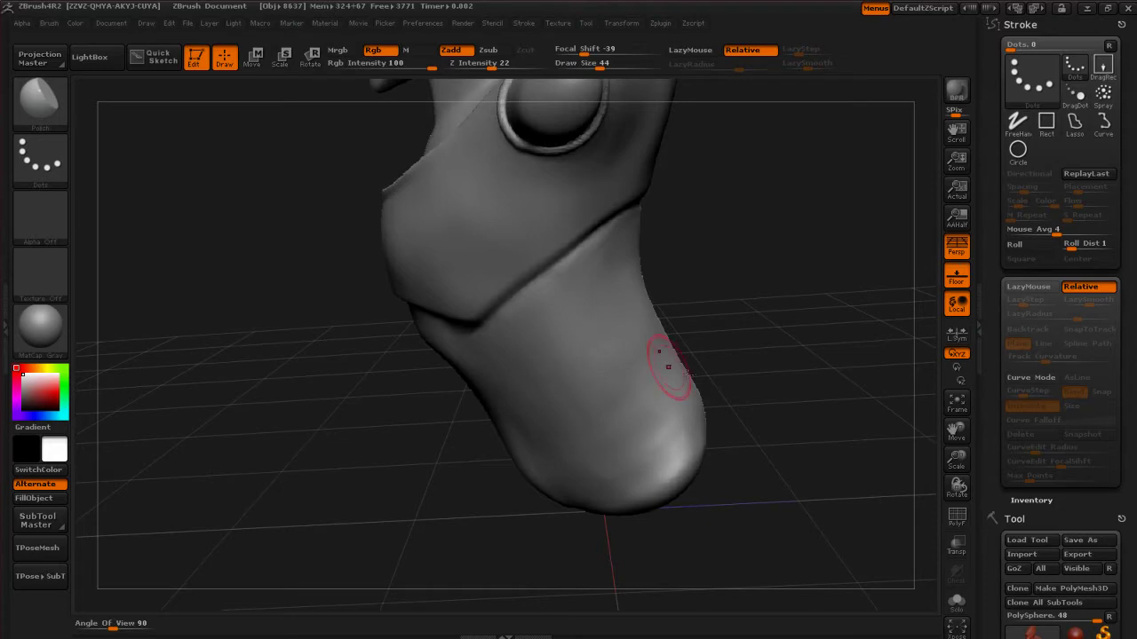
# Increase the draw size to 60 and polish broad areas of the lower torso's side and back
pyautogui.moveTo(718, 387); pyautogui.dragTo(755, 359)
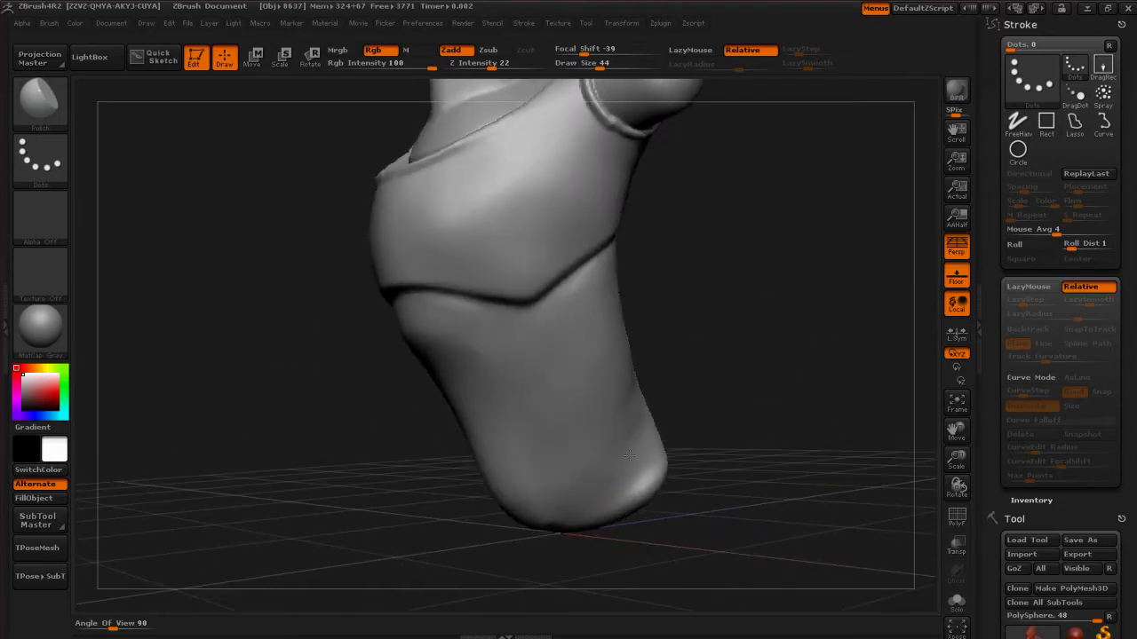
pyautogui.moveTo(624, 388)
pyautogui.mouseDown()
pyautogui.moveTo(631, 409)
pyautogui.moveTo(621, 396)
pyautogui.mouseUp()
pyautogui.press(']')
pyautogui.press(']')
pyautogui.moveTo(755, 304)
pyautogui.mouseDown()
pyautogui.moveTo(701, 325)
pyautogui.moveTo(653, 282)
pyautogui.moveTo(589, 278)
pyautogui.moveTo(628, 325)
pyautogui.mouseUp()
pyautogui.moveTo(795, 358); pyautogui.dragTo(741, 404)
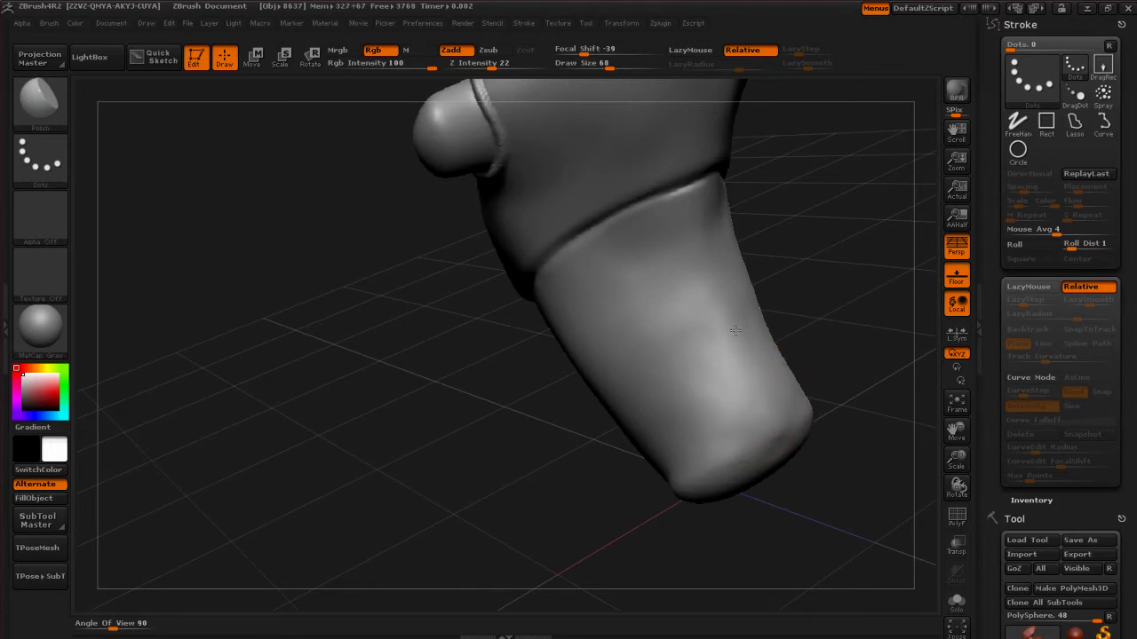
# Smooth the middle of the lower back and flatten the area just under the plate's rear edge
pyautogui.keyDown('shift'); pyautogui.moveTo(717, 331); pyautogui.dragTo(719, 374); pyautogui.keyUp('shift')
pyautogui.moveTo(787, 243); pyautogui.dragTo(690, 240)
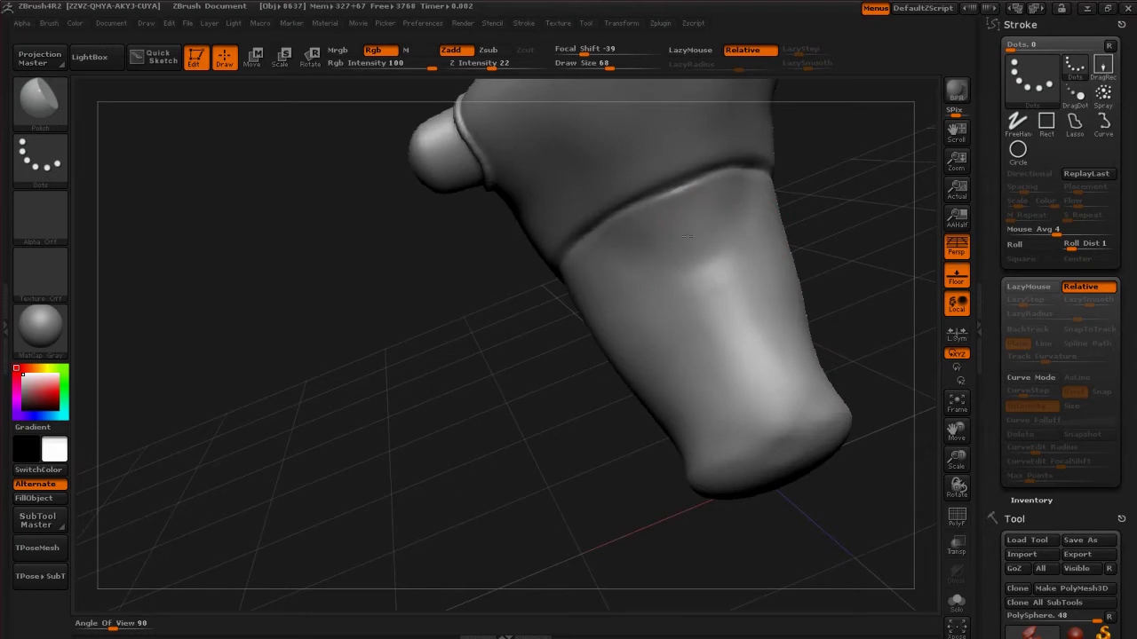
pyautogui.moveTo(621, 257)
pyautogui.mouseDown()
pyautogui.moveTo(741, 234)
pyautogui.moveTo(716, 219)
pyautogui.moveTo(753, 266)
pyautogui.moveTo(870, 258)
pyautogui.mouseUp()
pyautogui.moveTo(713, 274)
pyautogui.mouseDown()
pyautogui.moveTo(716, 295)
pyautogui.moveTo(721, 280)
pyautogui.mouseUp()
pyautogui.moveTo(794, 256); pyautogui.dragTo(762, 264)
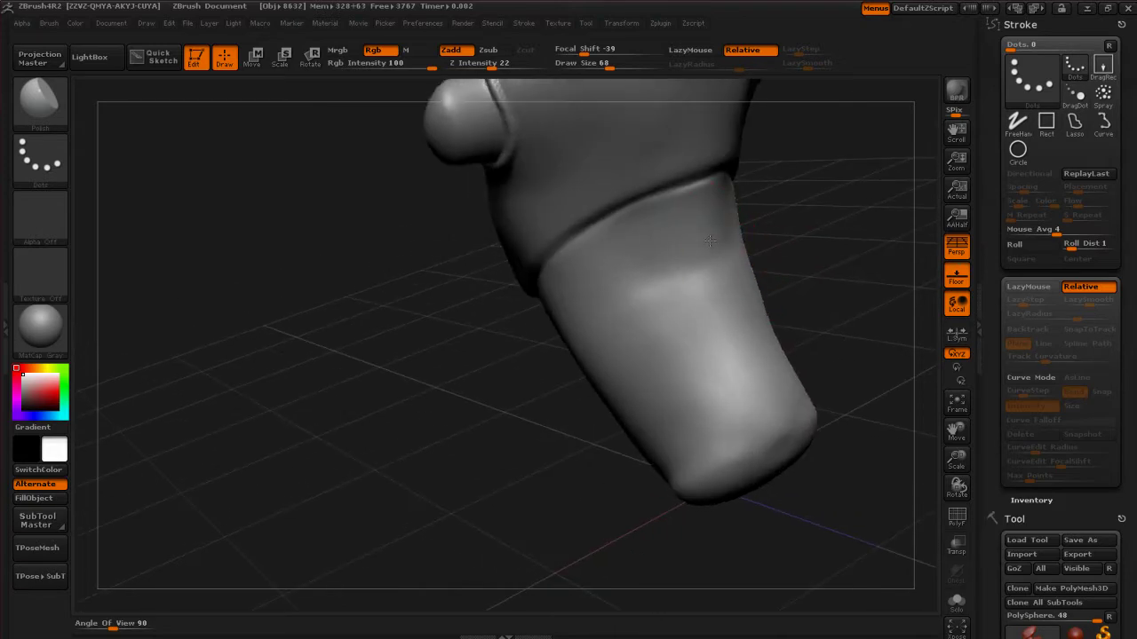
# Polish a flat band across the lower back beneath the plate's rear edge, out to the flank
pyautogui.moveTo(708, 240); pyautogui.dragTo(726, 240)
pyautogui.moveTo(812, 250); pyautogui.dragTo(753, 252)
pyautogui.moveTo(746, 252)
pyautogui.mouseDown()
pyautogui.moveTo(707, 243)
pyautogui.moveTo(744, 237)
pyautogui.mouseUp()
pyautogui.moveTo(812, 228); pyautogui.dragTo(881, 216)
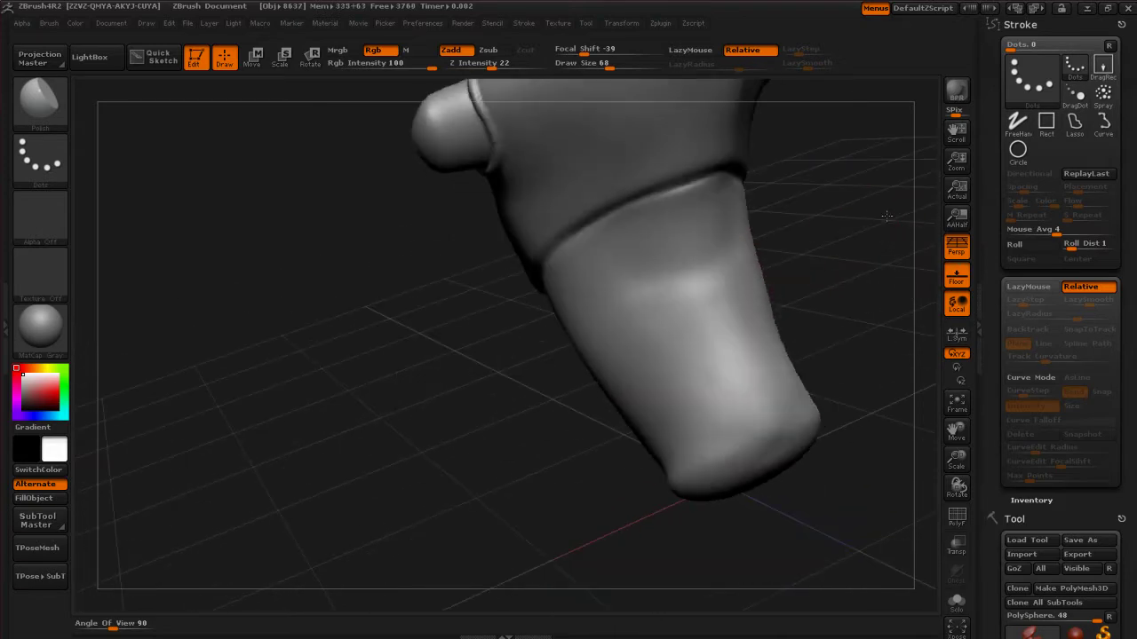
pyautogui.moveTo(682, 279); pyautogui.dragTo(715, 238)
pyautogui.moveTo(902, 213)
pyautogui.mouseDown()
pyautogui.moveTo(829, 221)
pyautogui.moveTo(919, 219)
pyautogui.mouseUp()
pyautogui.moveTo(678, 261); pyautogui.dragTo(716, 239)
pyautogui.moveTo(810, 222); pyautogui.dragTo(865, 218)
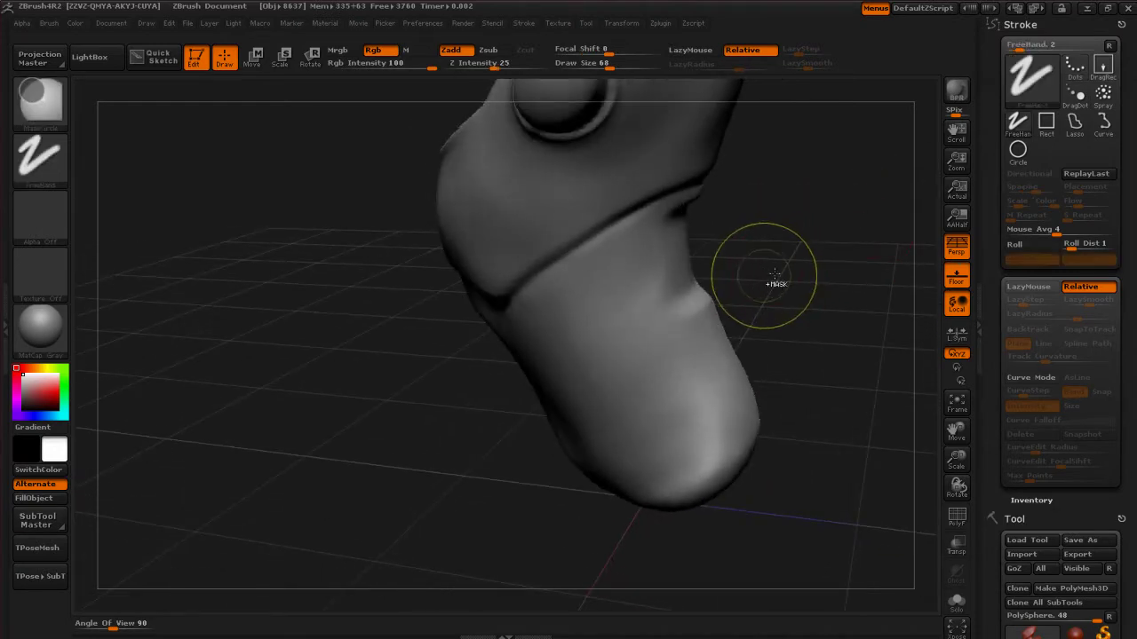
# Undo the last polish strokes on the lower back under the plate
pyautogui.hotkey('ctrl', 'z')
pyautogui.moveTo(808, 280)
pyautogui.mouseDown()
pyautogui.moveTo(739, 257)
pyautogui.moveTo(753, 266)
pyautogui.moveTo(696, 305)
pyautogui.moveTo(724, 310)
pyautogui.mouseUp()
pyautogui.hotkey('ctrl', 'z')
pyautogui.moveTo(836, 308)
pyautogui.mouseDown()
pyautogui.moveTo(861, 307)
pyautogui.moveTo(846, 312)
pyautogui.mouseUp()
# Polish the lower back and flatten the underside of the torso's bottom end
pyautogui.moveTo(705, 317); pyautogui.dragTo(659, 323)
pyautogui.moveTo(709, 368); pyautogui.dragTo(730, 383)
pyautogui.moveTo(837, 353); pyautogui.dragTo(840, 361)
pyautogui.moveTo(830, 453)
pyautogui.mouseDown()
pyautogui.moveTo(835, 416)
pyautogui.moveTo(857, 492)
pyautogui.moveTo(658, 453)
pyautogui.moveTo(682, 464)
pyautogui.moveTo(655, 480)
pyautogui.moveTo(666, 501)
pyautogui.mouseUp()
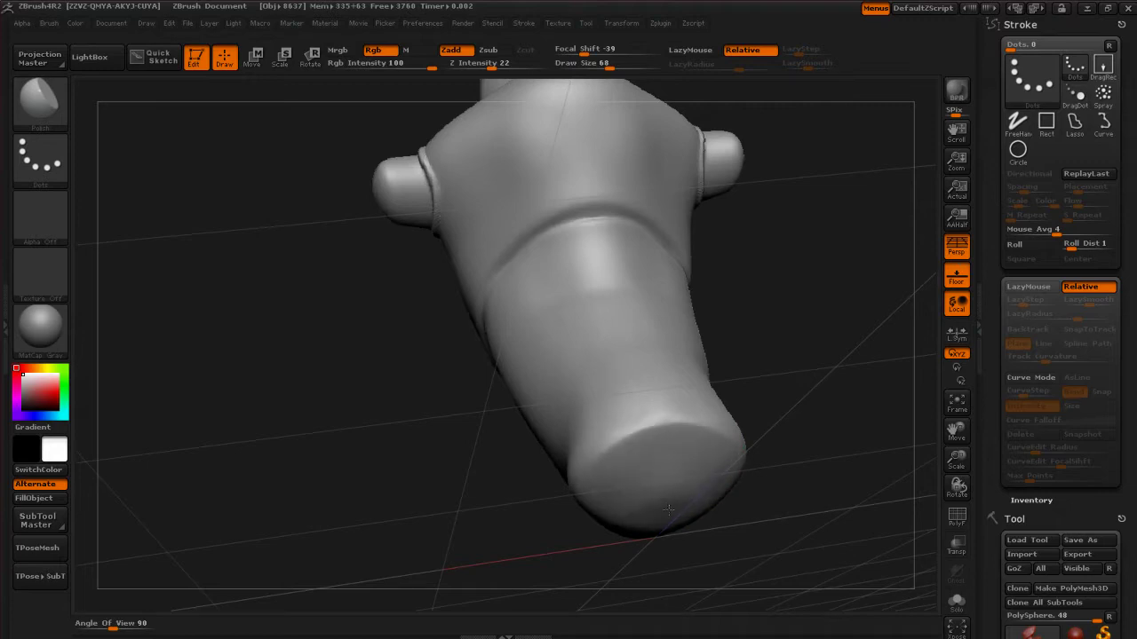
pyautogui.moveTo(749, 515); pyautogui.dragTo(659, 500)
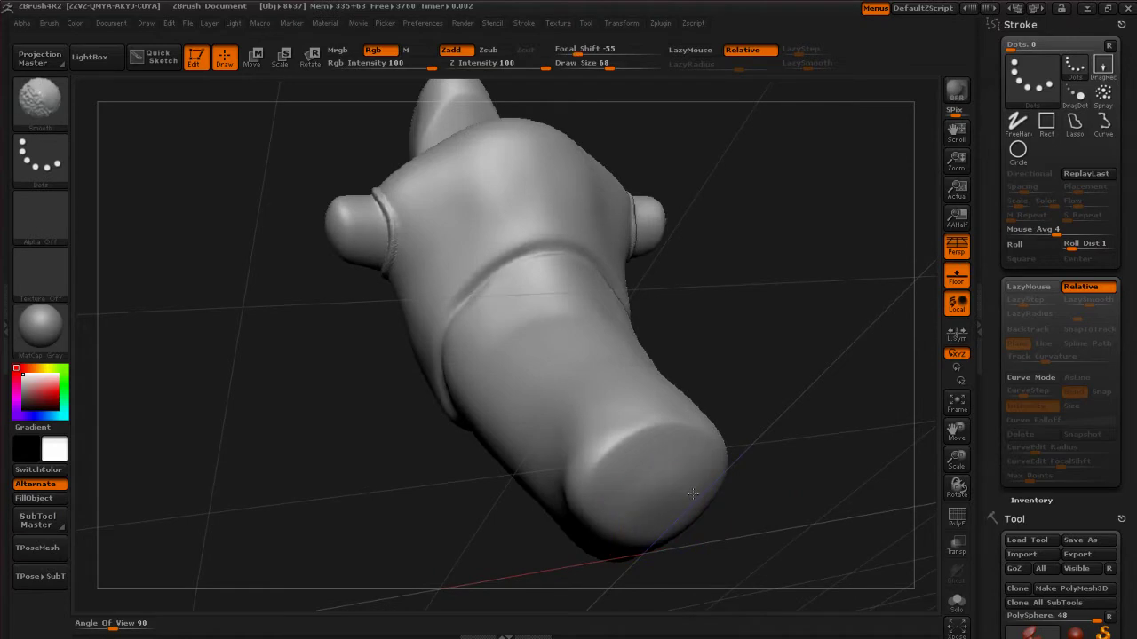
pyautogui.moveTo(790, 419); pyautogui.dragTo(785, 469)
# Reduce the draw size to 45 and polish the rear rim of the torso's bottom end
pyautogui.press('s')
pyautogui.moveTo(597, 475); pyautogui.dragTo(590, 476)
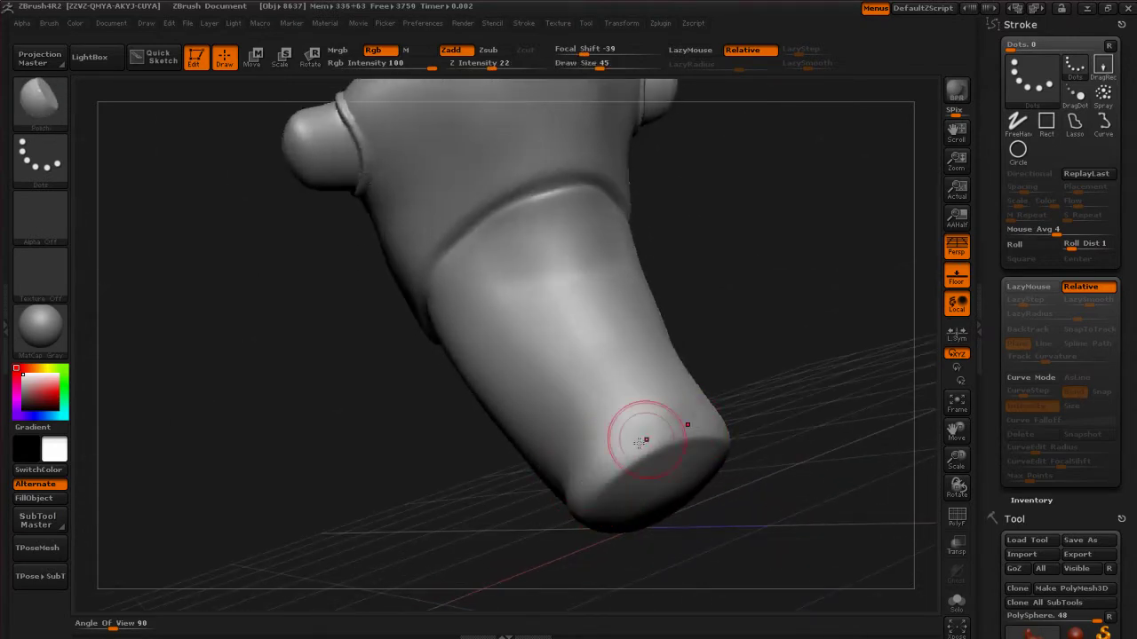
pyautogui.moveTo(719, 426); pyautogui.dragTo(704, 486)
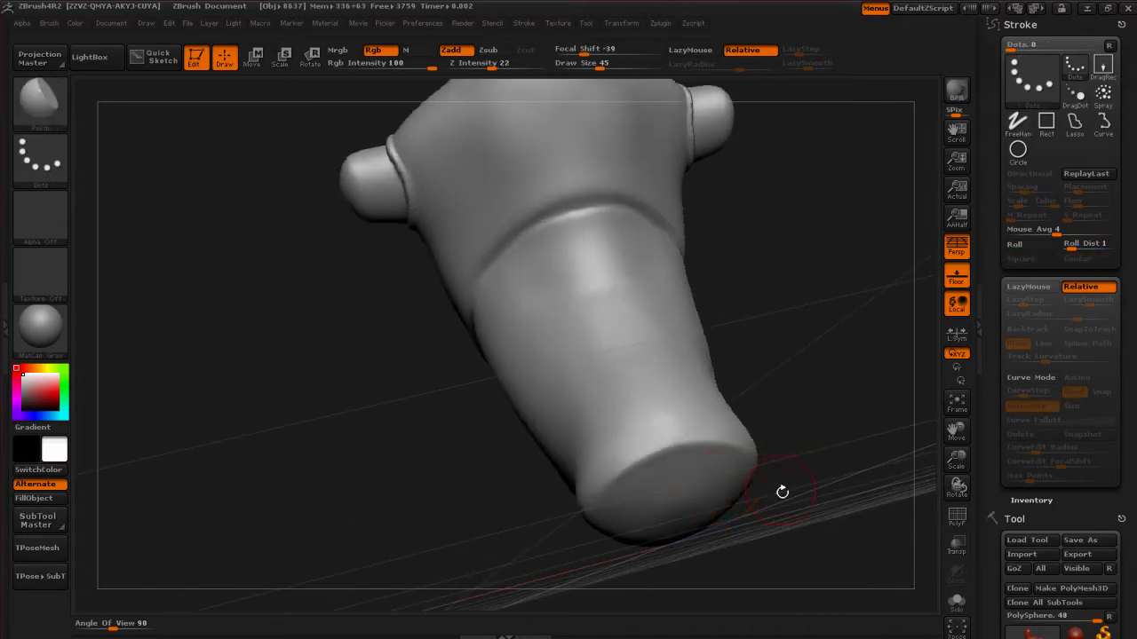
pyautogui.moveTo(780, 495)
pyautogui.mouseDown()
pyautogui.moveTo(760, 483)
pyautogui.moveTo(732, 544)
pyautogui.moveTo(758, 488)
pyautogui.moveTo(603, 497)
pyautogui.mouseUp()
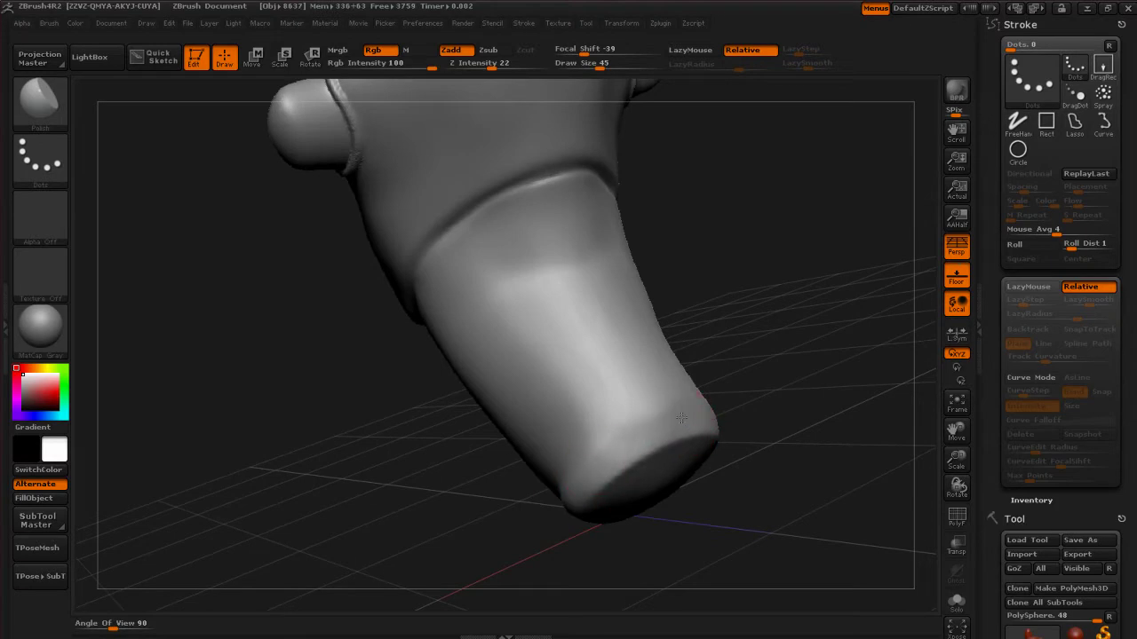
# Smooth the rim of the torso's bottom end and polish its rear corner toward the side
pyautogui.press('shift')
pyautogui.keyDown('shift'); pyautogui.moveTo(592, 458); pyautogui.dragTo(618, 451); pyautogui.keyUp('shift')
pyautogui.moveTo(736, 538); pyautogui.dragTo(795, 526)
pyautogui.moveTo(639, 462); pyautogui.dragTo(603, 516)
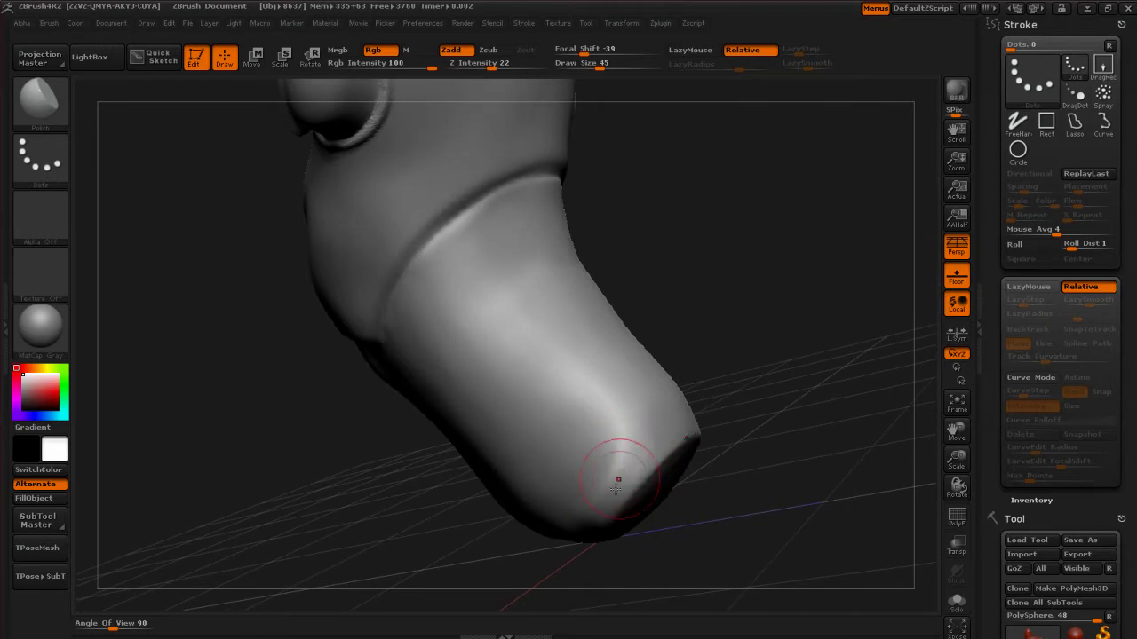
pyautogui.moveTo(770, 452)
pyautogui.mouseDown()
pyautogui.moveTo(744, 471)
pyautogui.moveTo(794, 462)
pyautogui.mouseUp()
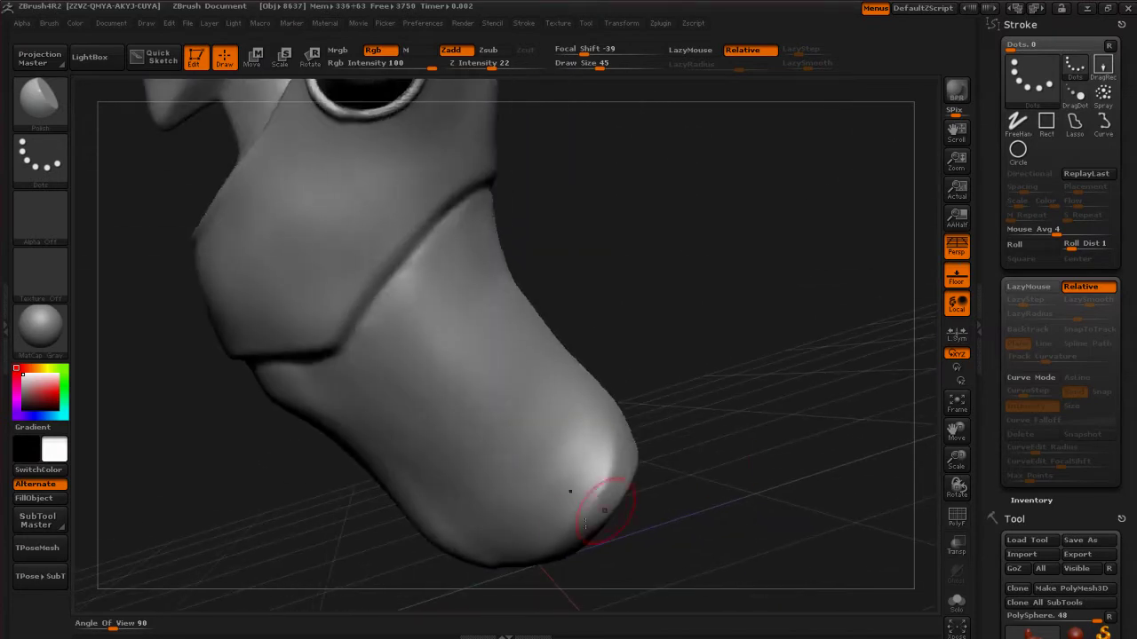
pyautogui.moveTo(581, 522); pyautogui.dragTo(648, 517)
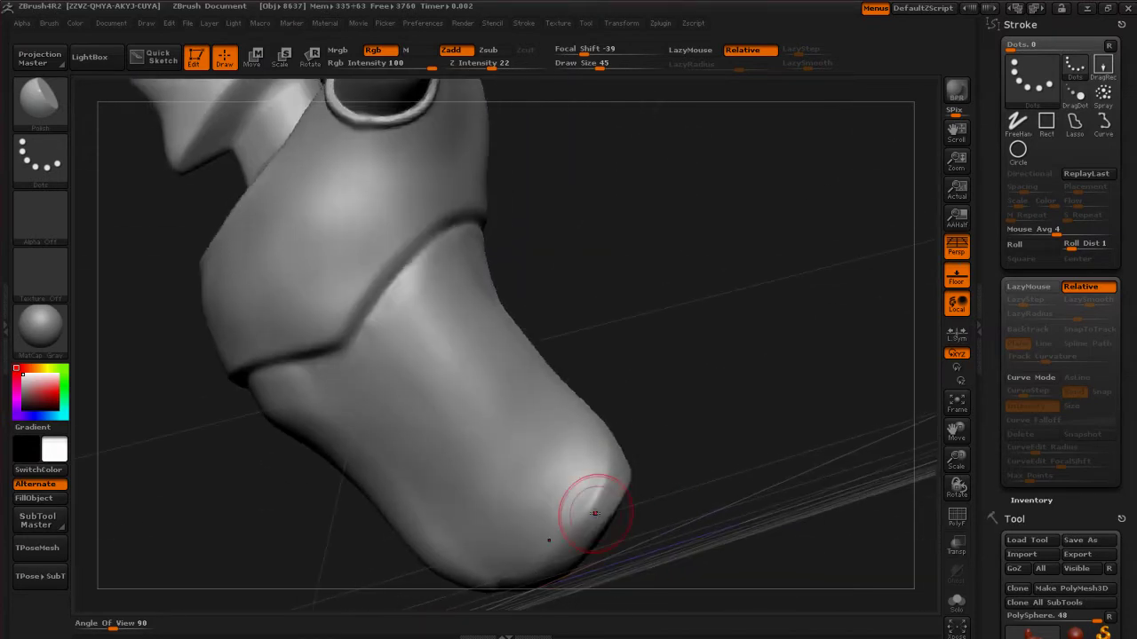
# Smooth the side rim of the torso's bottom end and check its shape from several angles
pyautogui.moveTo(681, 436); pyautogui.dragTo(606, 442)
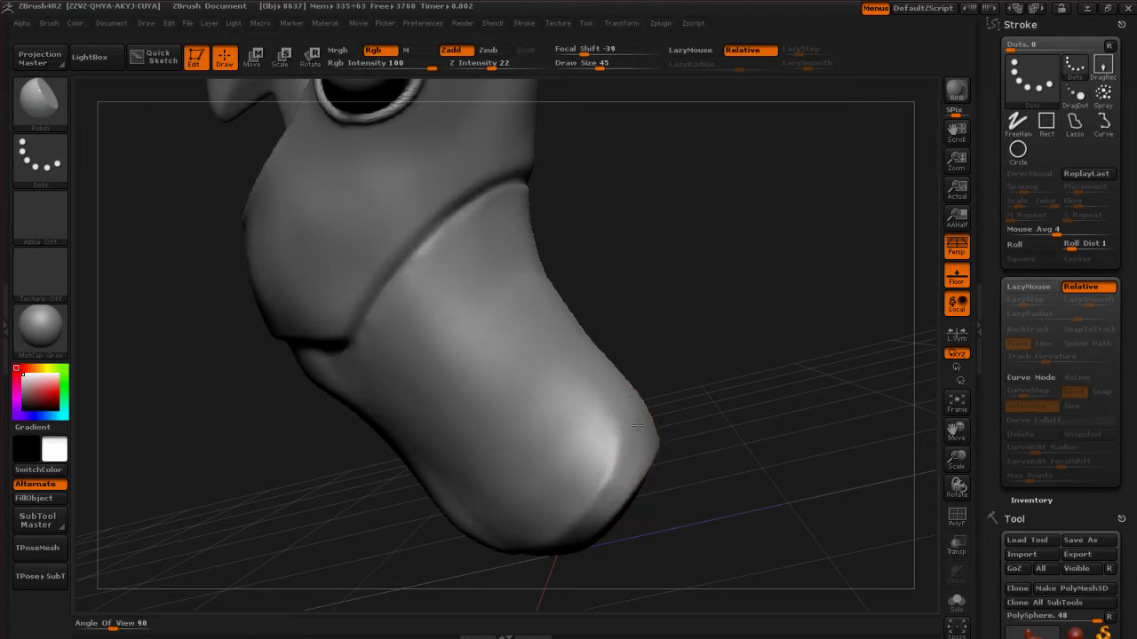
pyautogui.moveTo(714, 413)
pyautogui.mouseDown()
pyautogui.moveTo(664, 420)
pyautogui.moveTo(650, 434)
pyautogui.mouseUp()
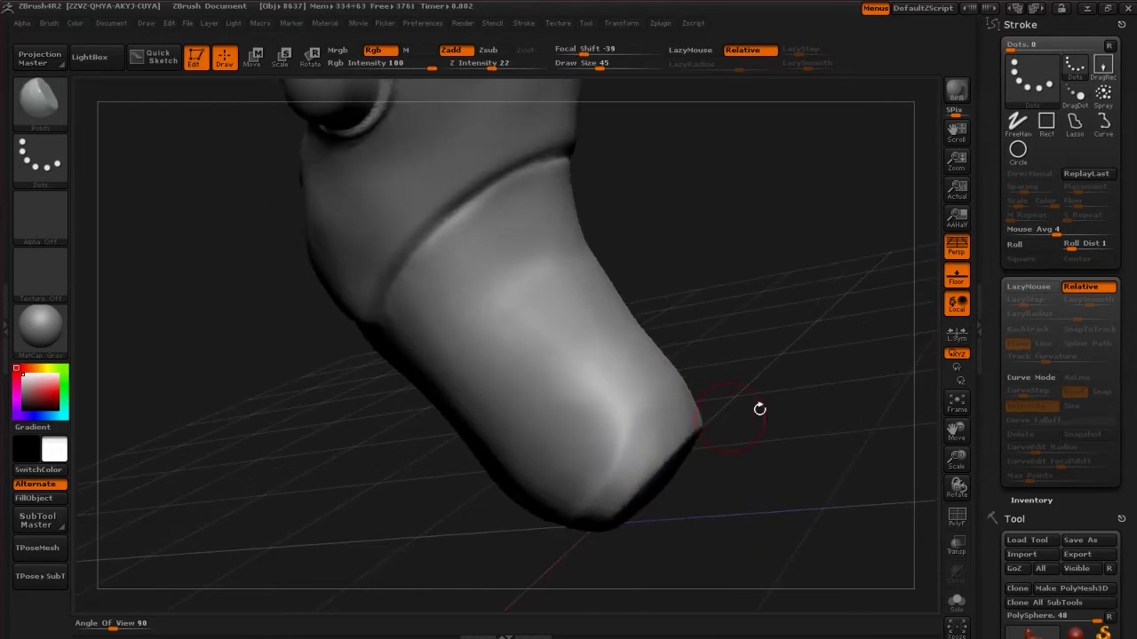
pyautogui.moveTo(781, 406); pyautogui.dragTo(665, 414)
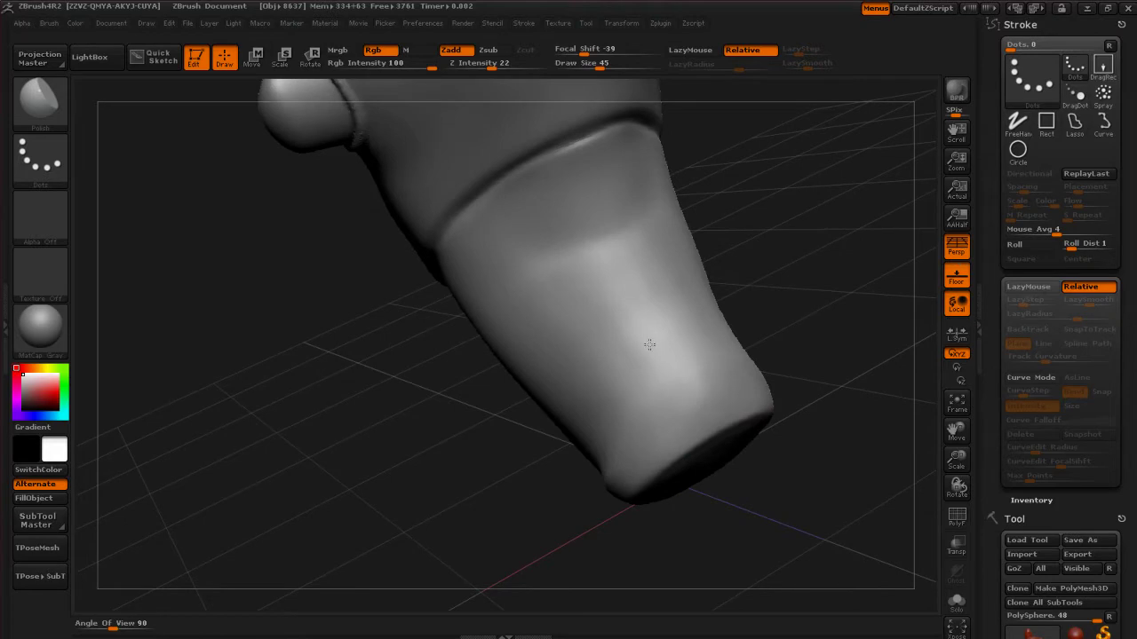
pyautogui.moveTo(794, 386); pyautogui.dragTo(746, 454)
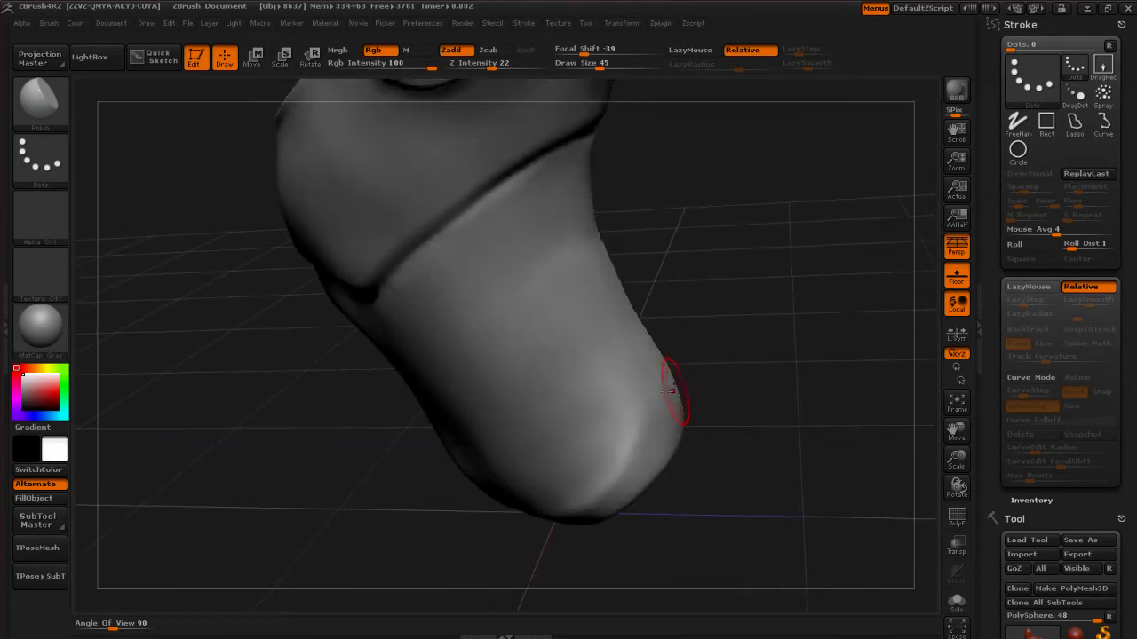
pyautogui.keyDown('shift'); pyautogui.moveTo(658, 393); pyautogui.dragTo(652, 446); pyautogui.keyUp('shift')
pyautogui.moveTo(691, 480); pyautogui.dragTo(724, 484)
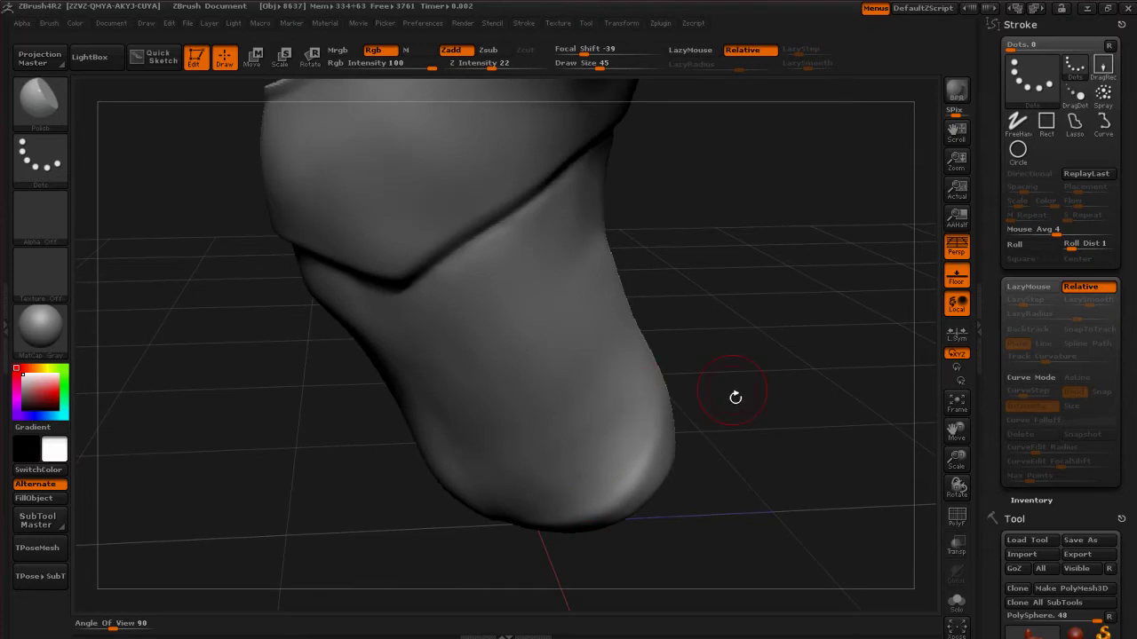
pyautogui.moveTo(735, 405)
pyautogui.mouseDown()
pyautogui.moveTo(743, 475)
pyautogui.moveTo(680, 419)
pyautogui.mouseUp()
pyautogui.moveTo(663, 518)
pyautogui.mouseDown()
pyautogui.moveTo(724, 521)
pyautogui.moveTo(710, 518)
pyautogui.moveTo(703, 475)
pyautogui.moveTo(693, 477)
pyautogui.moveTo(709, 468)
pyautogui.mouseUp()
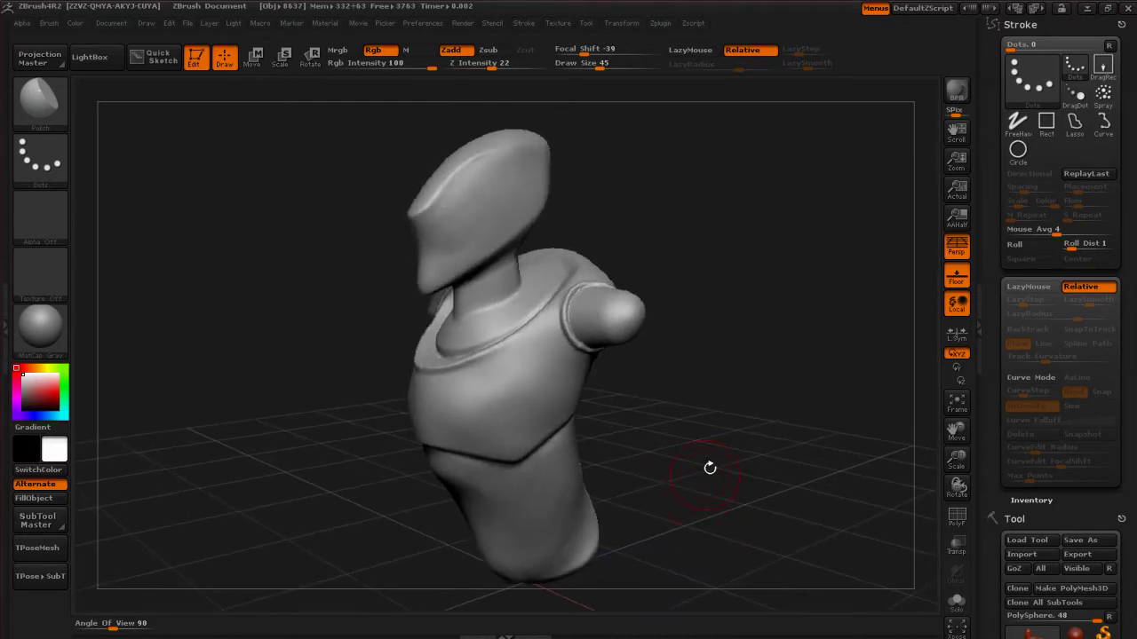
# Apply the SkinShade4 material and set the colour to a mid grey, about RGB 146, 142, 142
pyautogui.click(55, 345)
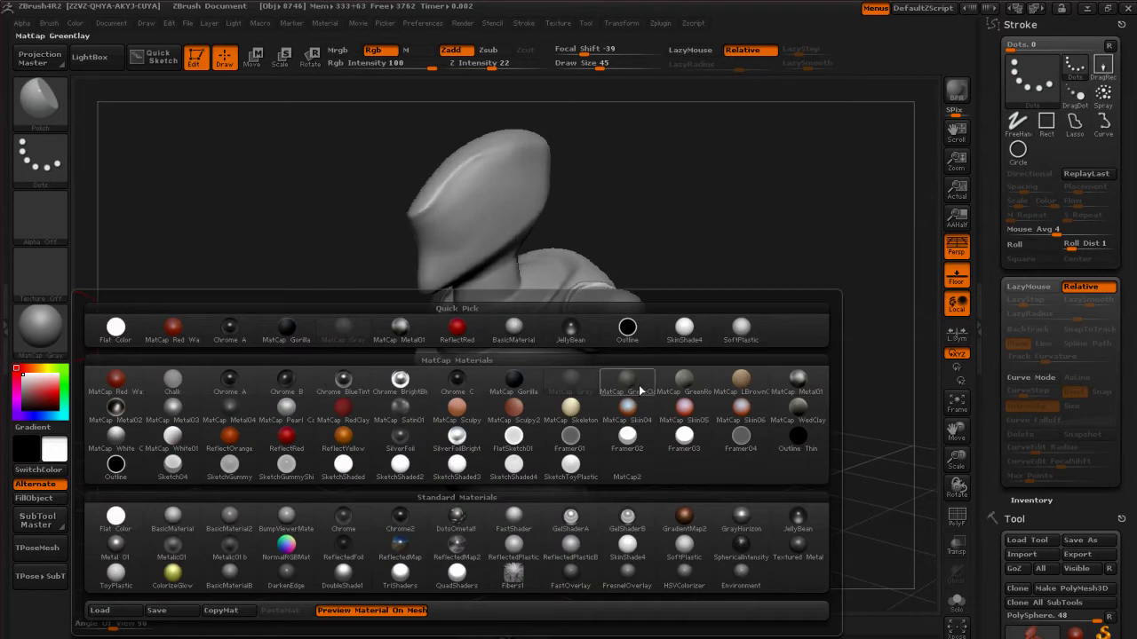
pyautogui.click(697, 345)
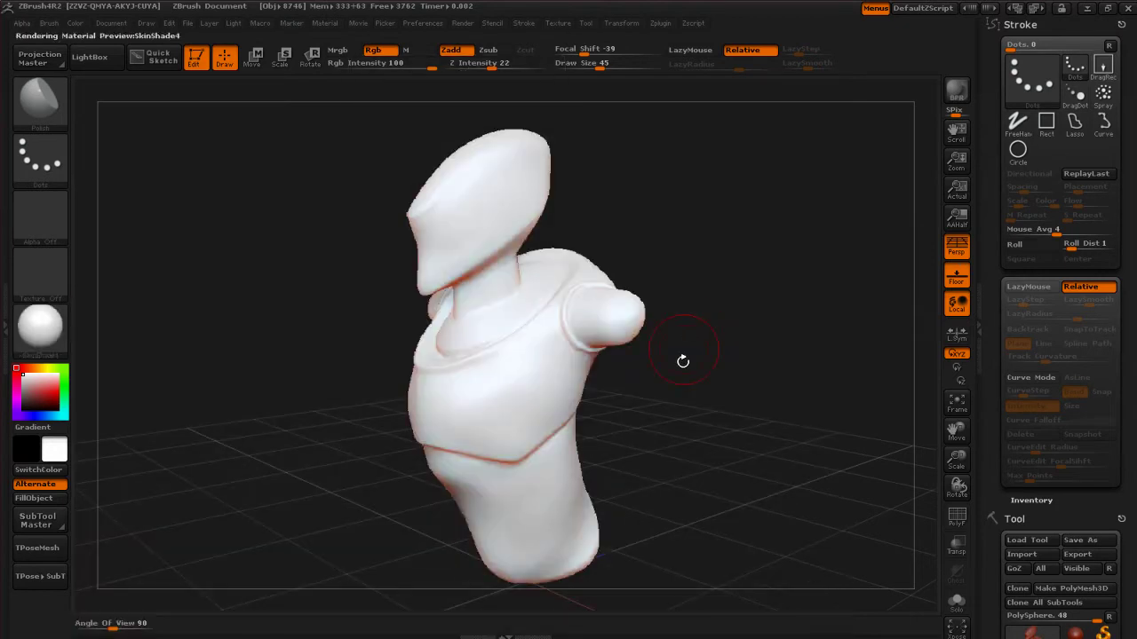
pyautogui.moveTo(35, 390); pyautogui.dragTo(29, 387)
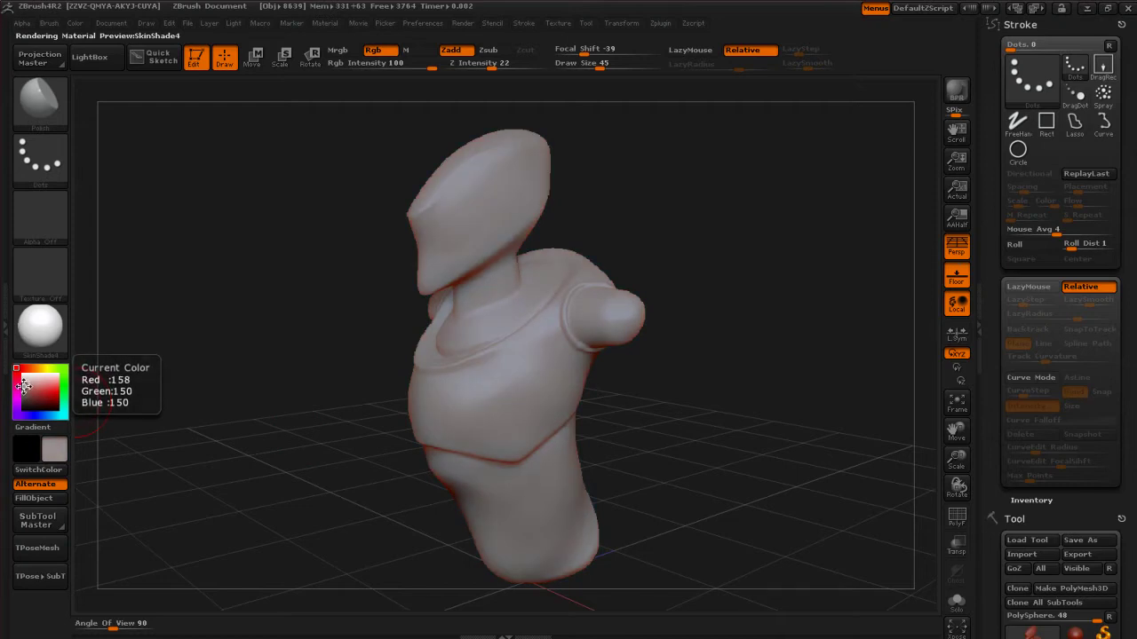
pyautogui.click(25, 385)
pyautogui.moveTo(26, 385); pyautogui.dragTo(20, 388)
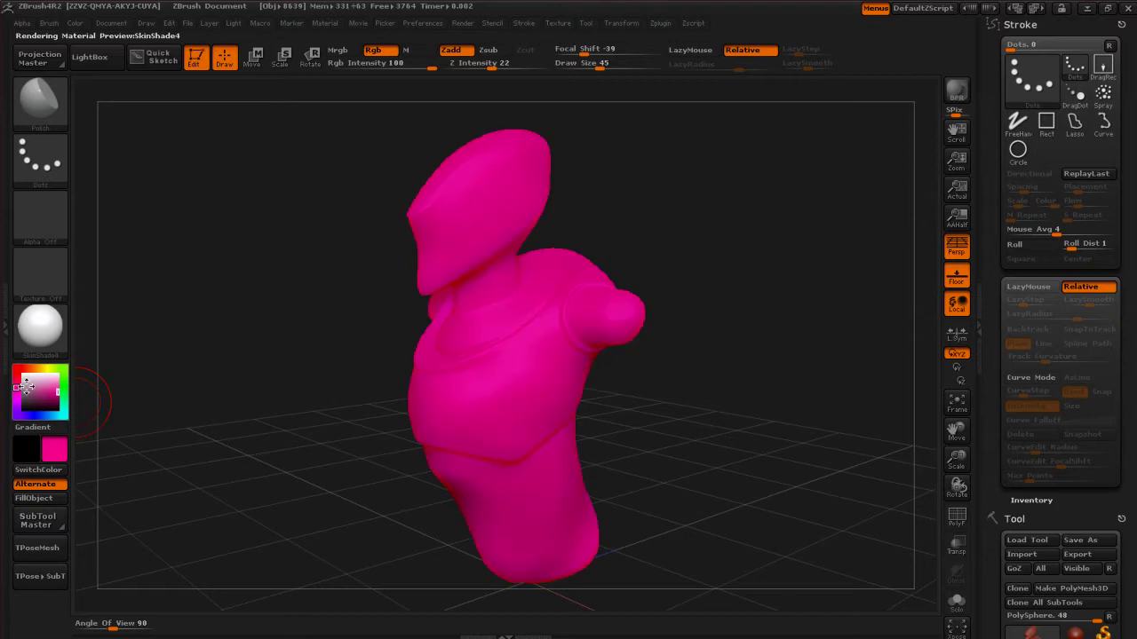
pyautogui.click(24, 388)
pyautogui.click(25, 387)
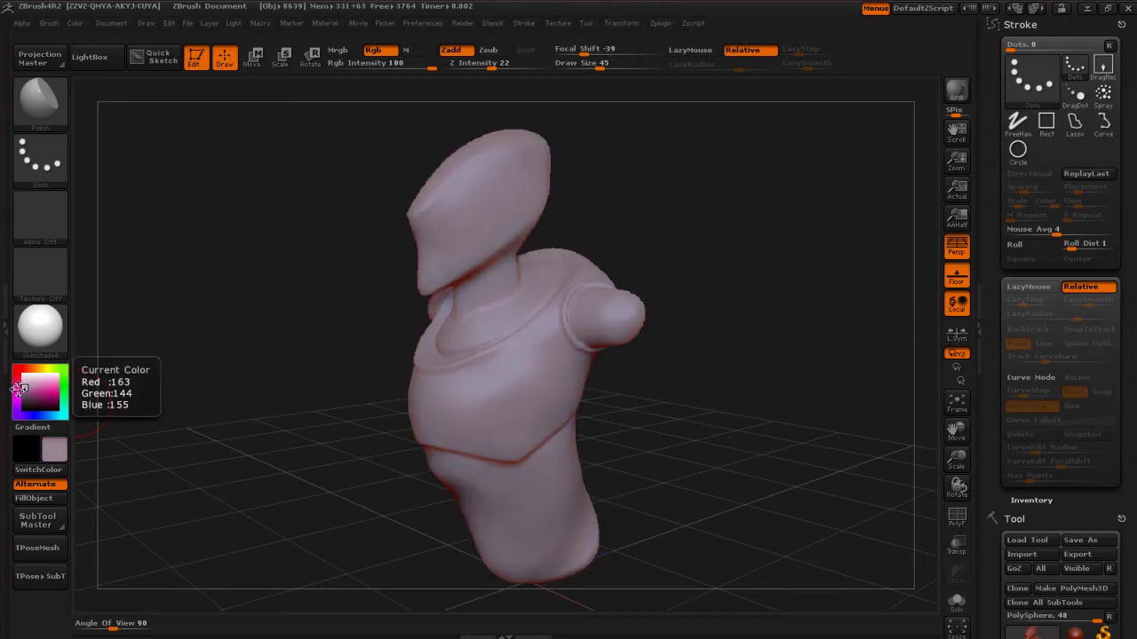
pyautogui.click(14, 366)
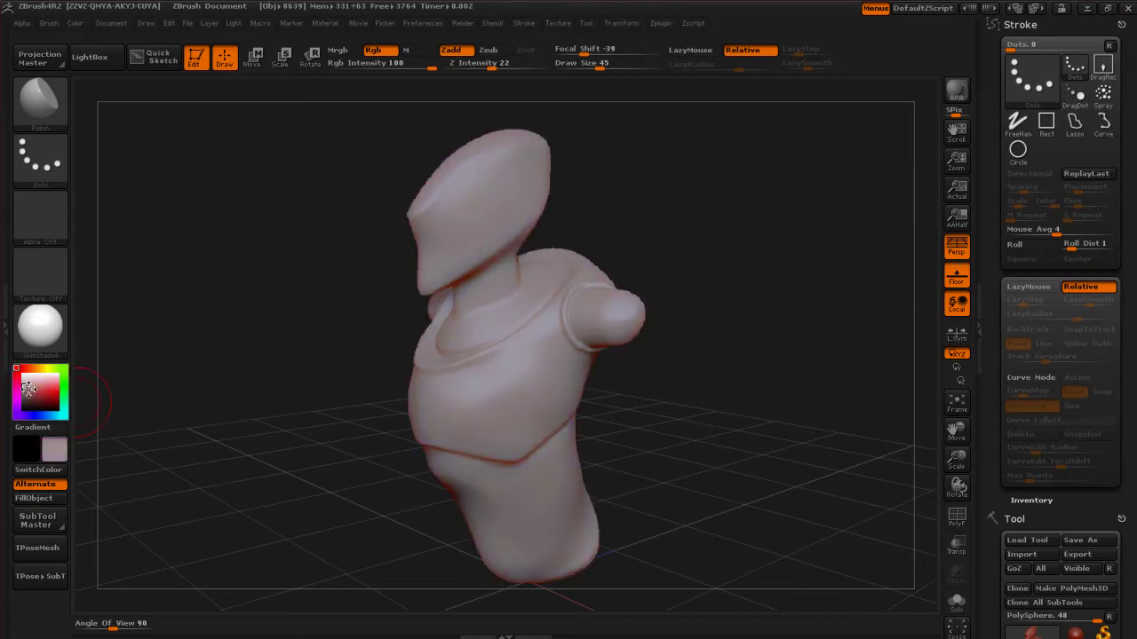
pyautogui.click(29, 388)
pyautogui.click(24, 388)
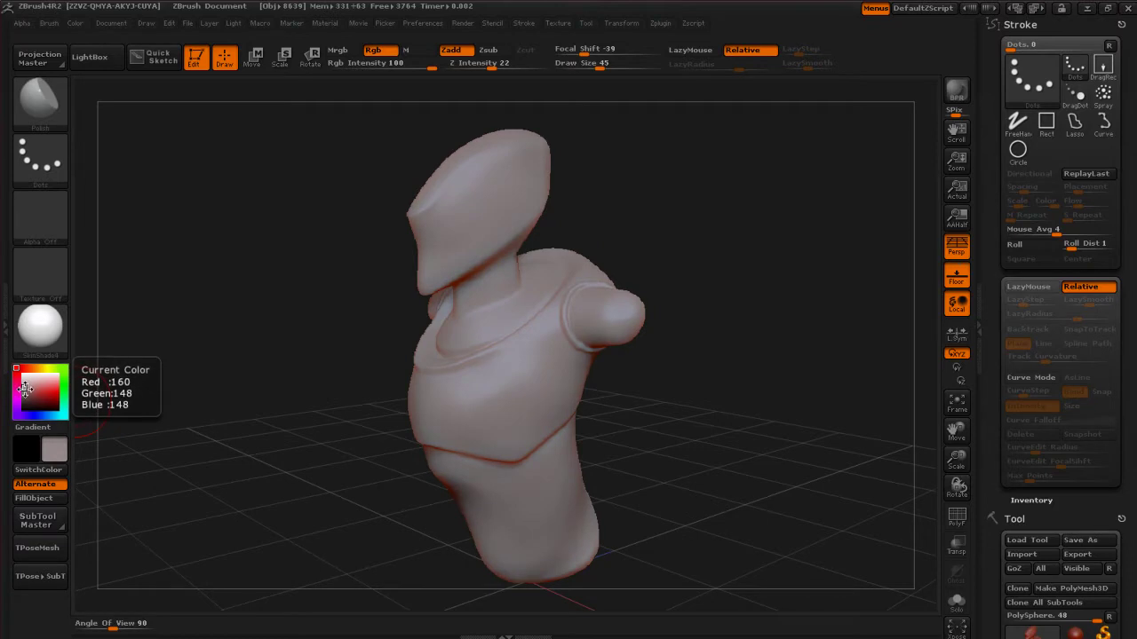
pyautogui.click(23, 389)
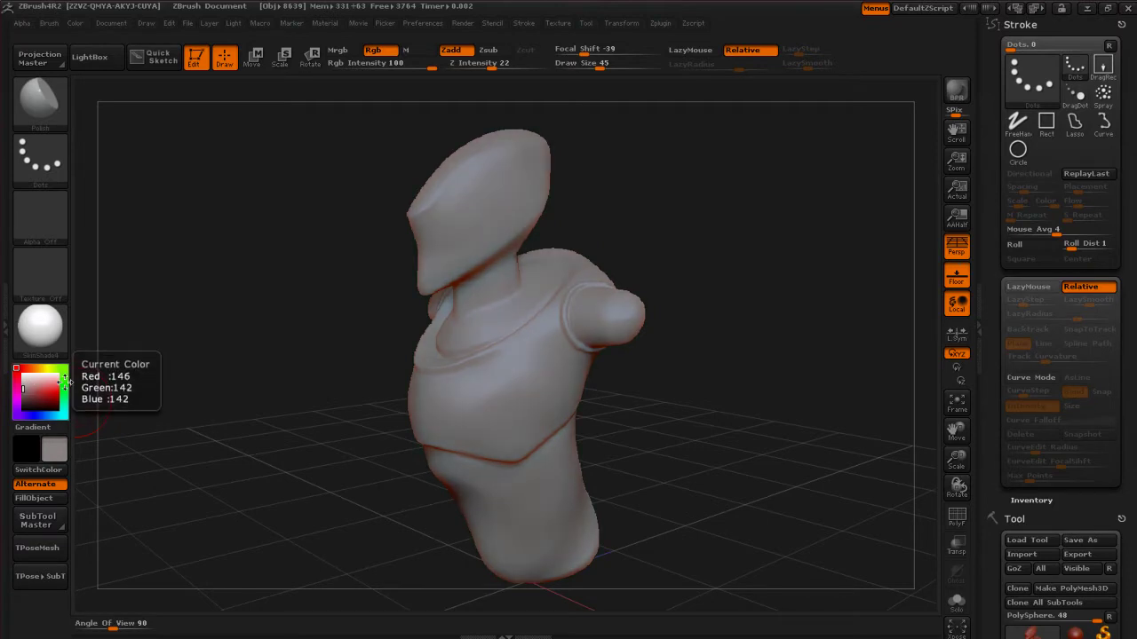
# Switch to the hPolish brush and set the draw size to 80
pyautogui.moveTo(702, 482)
pyautogui.mouseDown()
pyautogui.moveTo(692, 477)
pyautogui.moveTo(736, 471)
pyautogui.mouseUp()
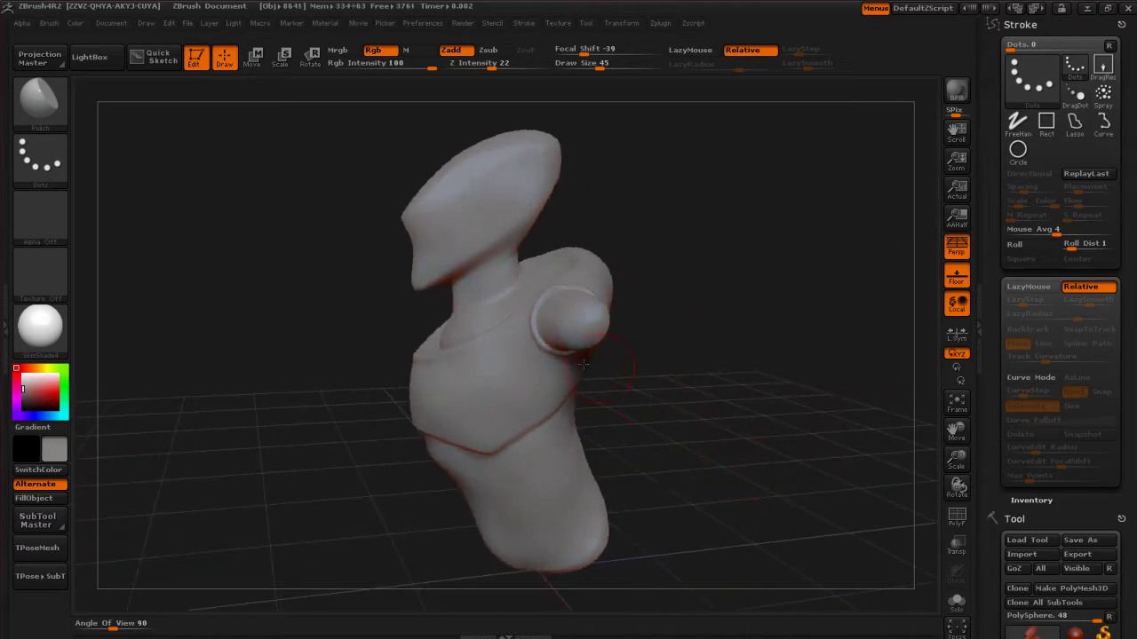
pyautogui.press('b')
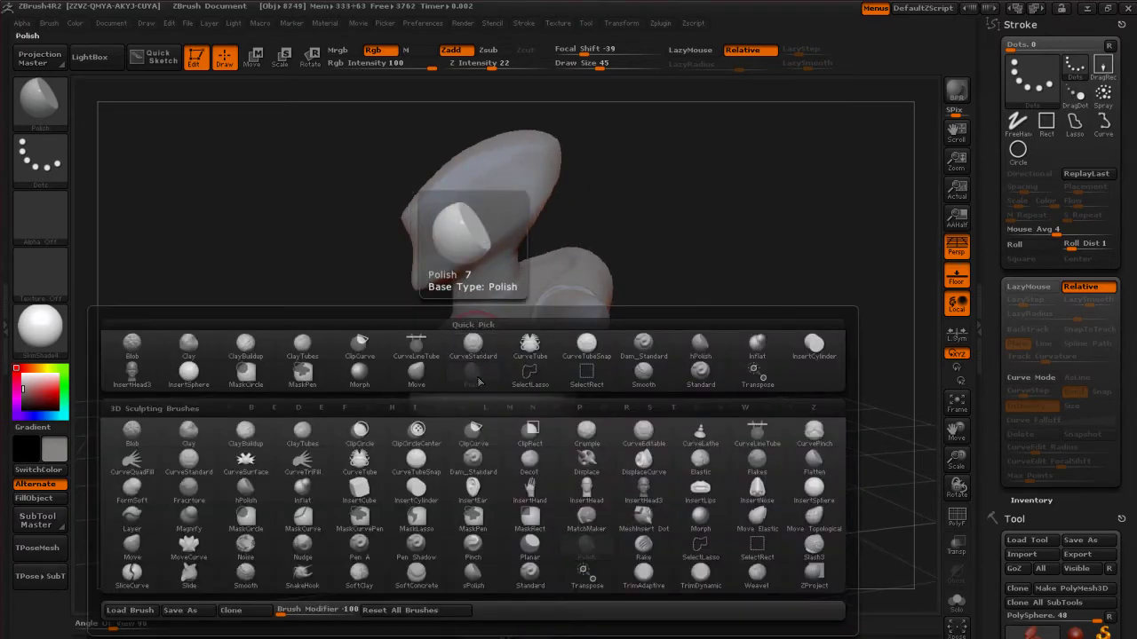
pyautogui.click(479, 382)
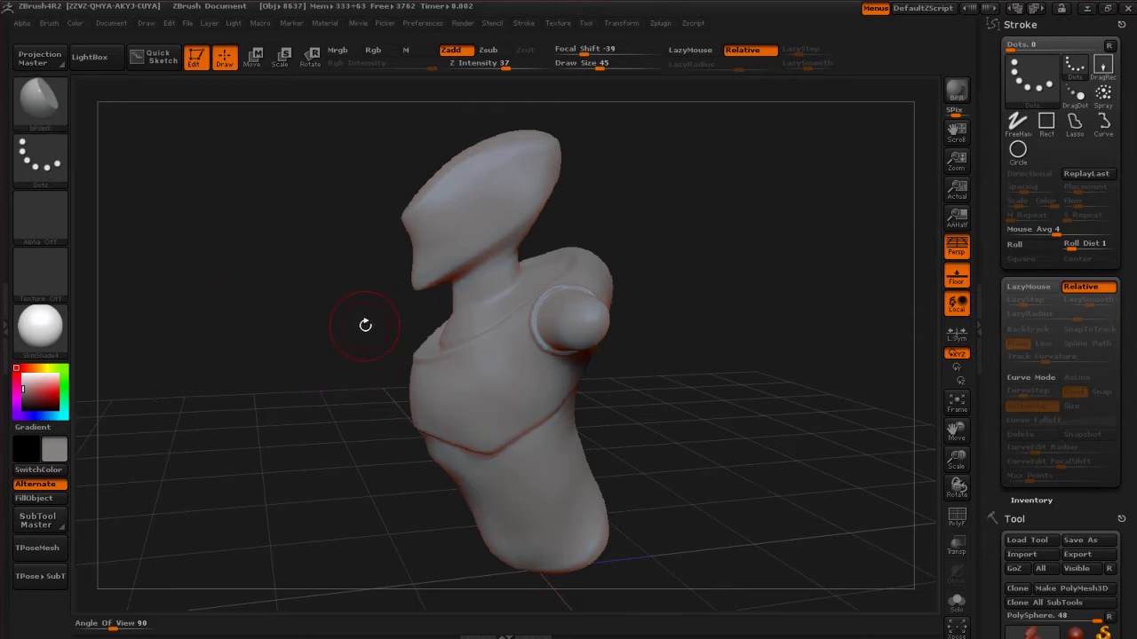
pyautogui.press('b')
pyautogui.press('Escape')
pyautogui.hotkey('ctrl', 'shift', 's')
pyautogui.moveTo(697, 504)
pyautogui.mouseDown()
pyautogui.moveTo(644, 418)
pyautogui.moveTo(624, 418)
pyautogui.moveTo(634, 466)
pyautogui.moveTo(680, 461)
pyautogui.moveTo(647, 441)
pyautogui.moveTo(668, 433)
pyautogui.moveTo(701, 444)
pyautogui.mouseUp()
pyautogui.press('s')
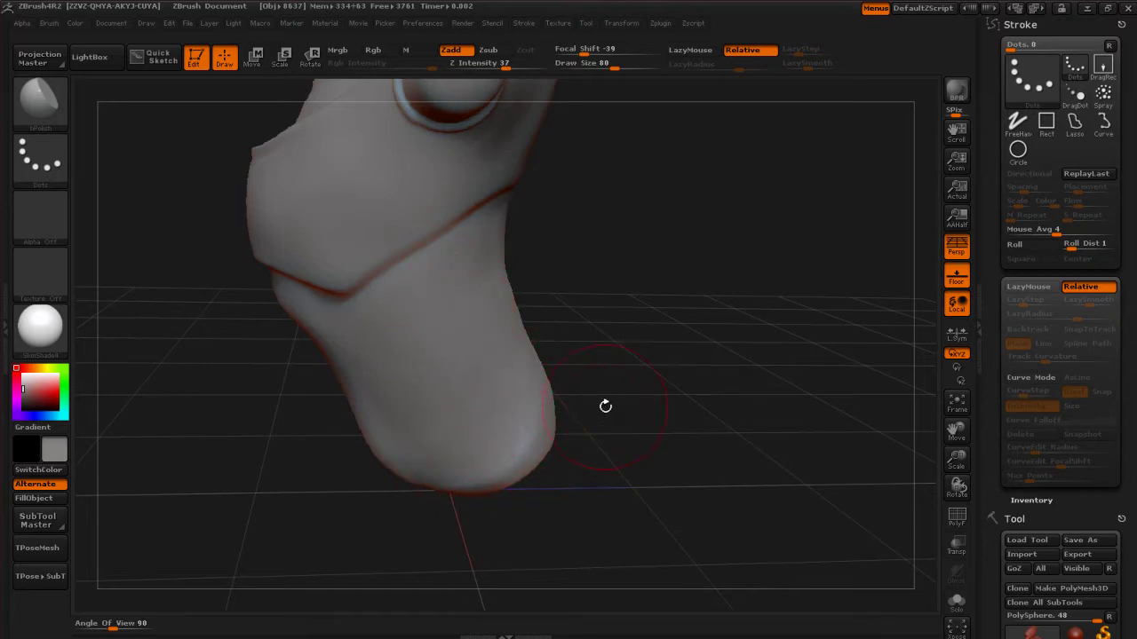
# Flatten the lower back just beneath the chest plate's edge, undoing the last stroke
pyautogui.moveTo(609, 411)
pyautogui.mouseDown()
pyautogui.moveTo(471, 406)
pyautogui.moveTo(589, 394)
pyautogui.moveTo(502, 344)
pyautogui.mouseUp()
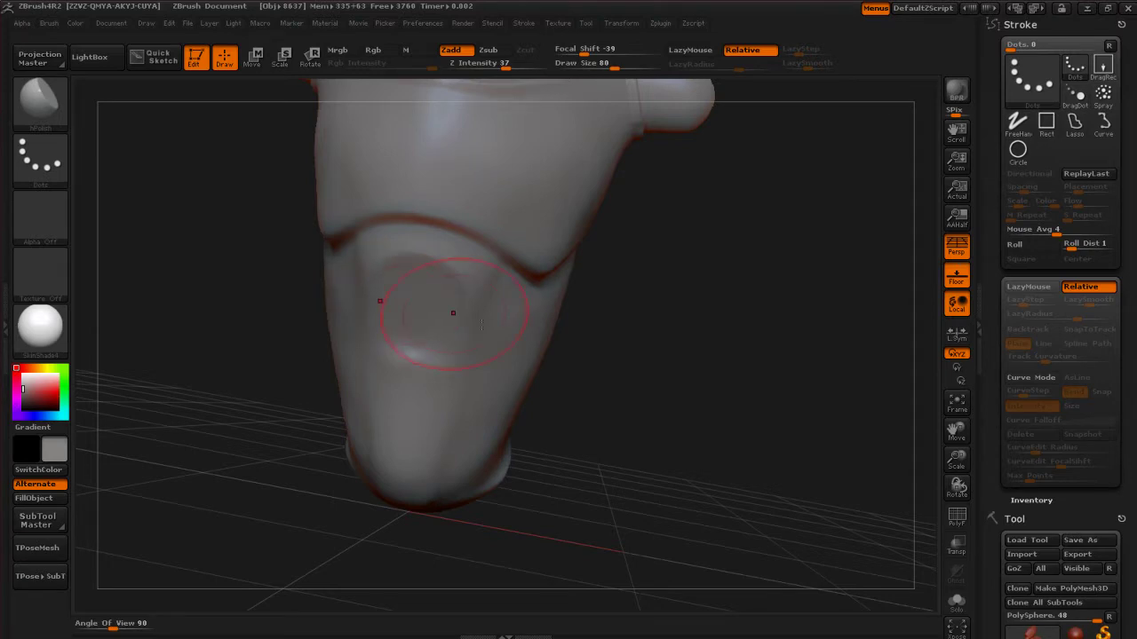
pyautogui.moveTo(544, 341); pyautogui.dragTo(437, 368)
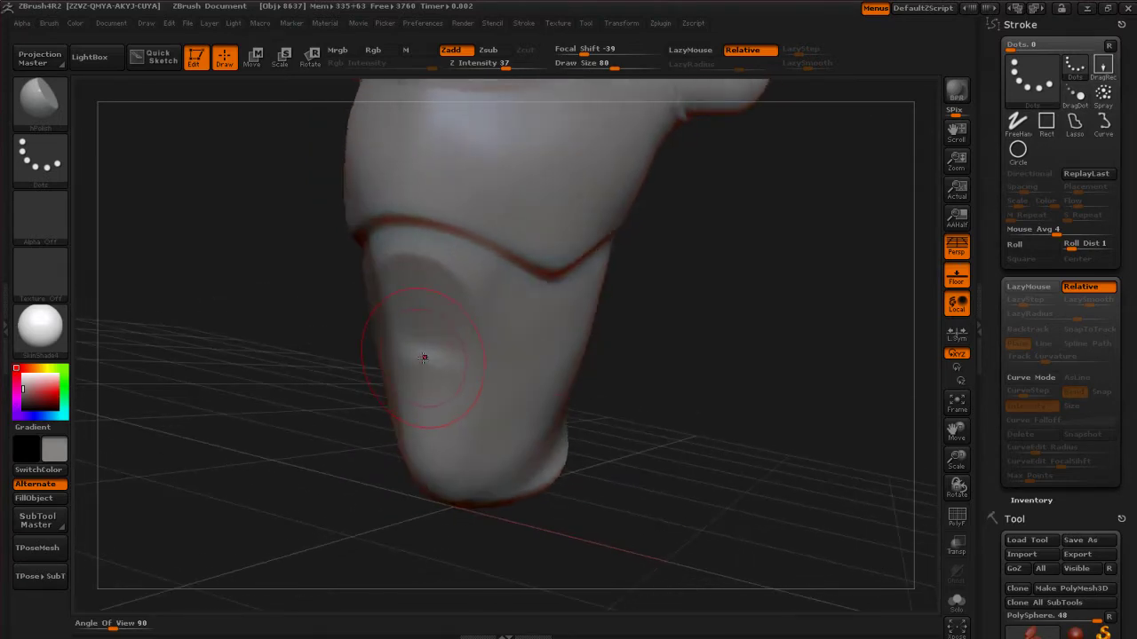
pyautogui.hotkey('ctrl', 'z')
# Reduce the draw size to 48 and soften the ridge below the flattened patch on the lower back
pyautogui.press('s')
pyautogui.moveTo(425, 373); pyautogui.dragTo(410, 372)
pyautogui.moveTo(621, 393); pyautogui.dragTo(581, 393)
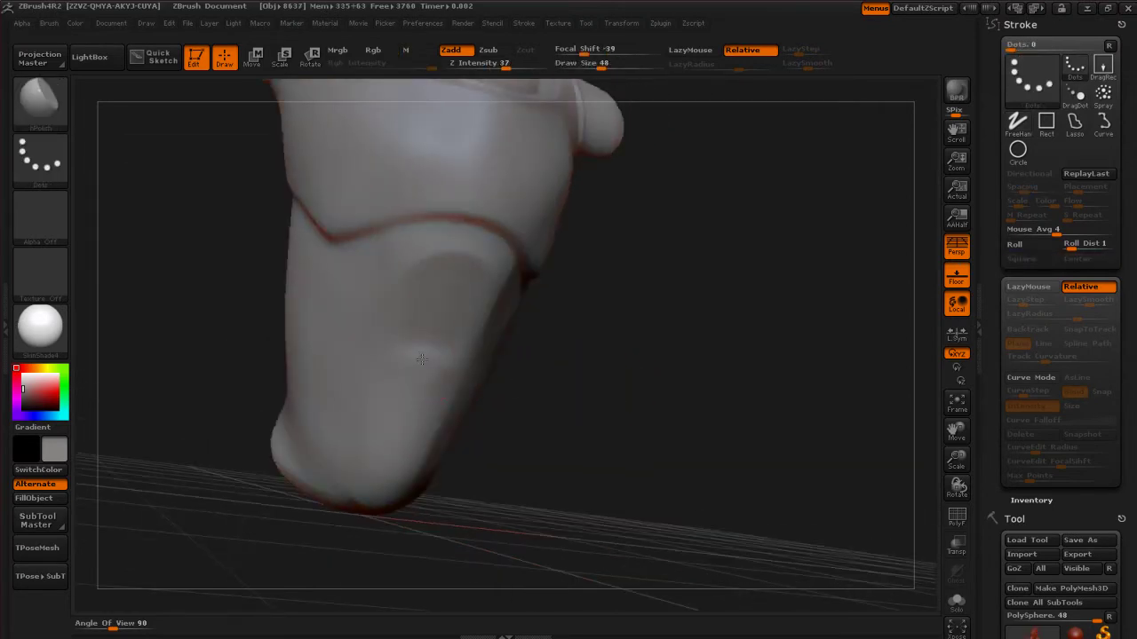
pyautogui.press('shift')
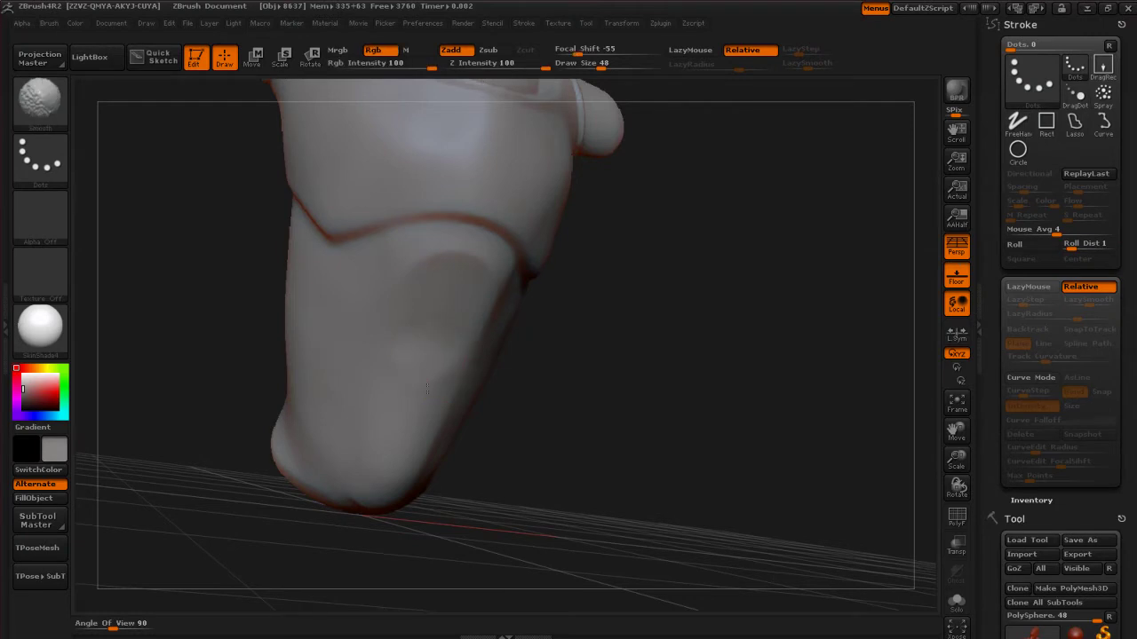
pyautogui.moveTo(577, 384); pyautogui.dragTo(519, 387)
# Enlarge the draw size to 82 and polish the lower back into a flat strip down to the bottom end
pyautogui.press('s')
pyautogui.moveTo(444, 385); pyautogui.dragTo(453, 385)
pyautogui.moveTo(610, 378); pyautogui.dragTo(652, 406)
pyautogui.press('s')
pyautogui.moveTo(422, 408); pyautogui.dragTo(430, 409)
pyautogui.moveTo(410, 512); pyautogui.dragTo(426, 508)
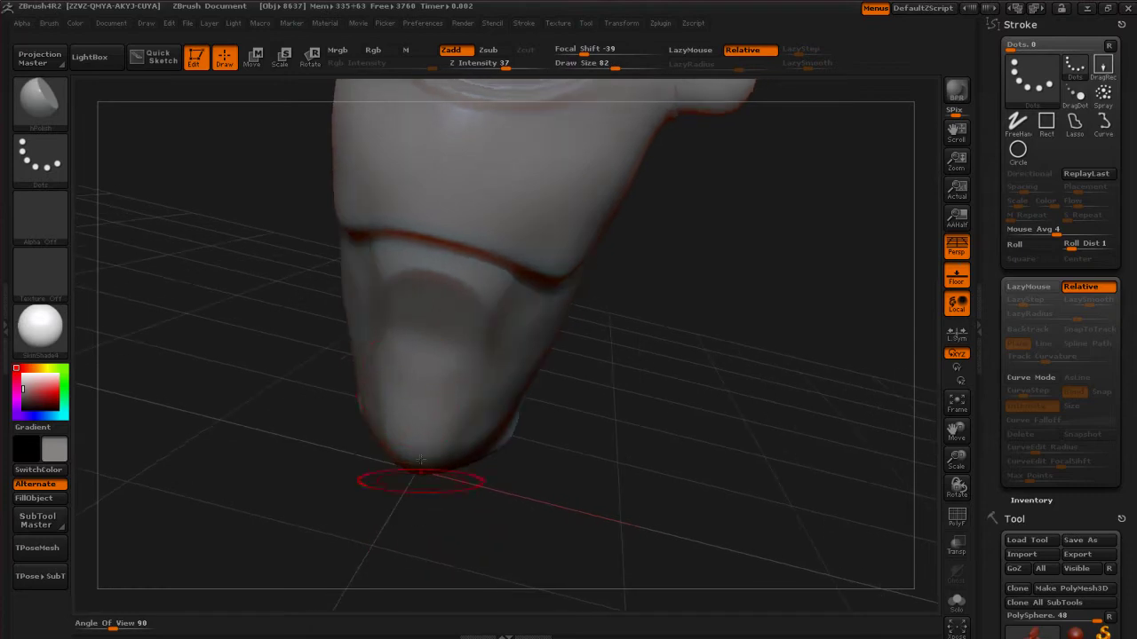
pyautogui.moveTo(416, 415)
pyautogui.mouseDown()
pyautogui.moveTo(419, 398)
pyautogui.moveTo(414, 451)
pyautogui.moveTo(428, 355)
pyautogui.mouseUp()
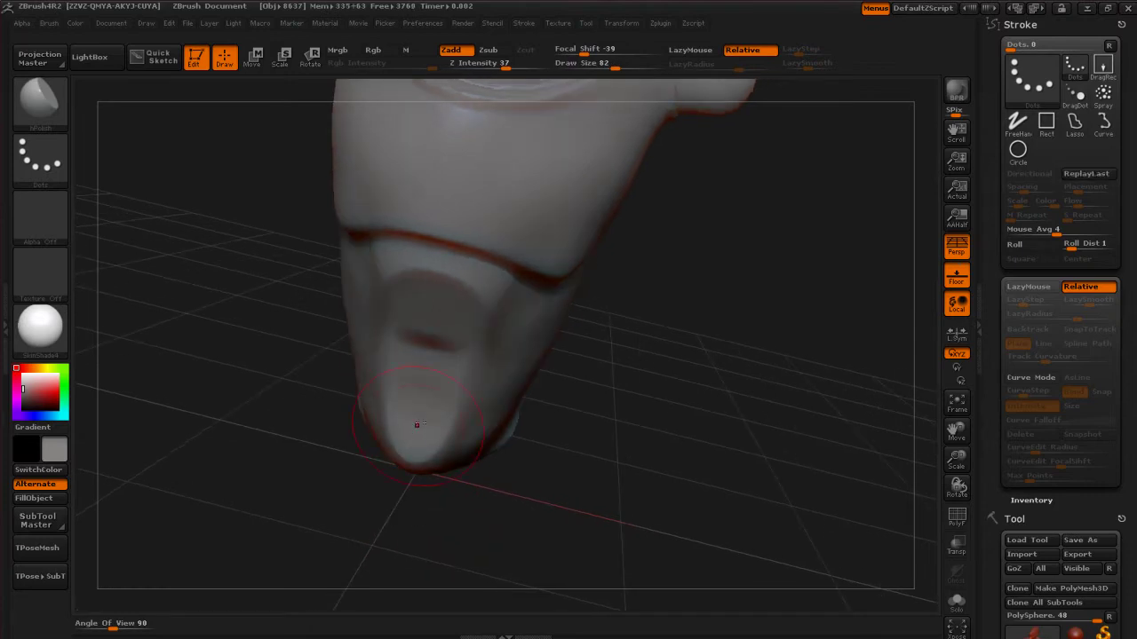
pyautogui.moveTo(564, 419); pyautogui.dragTo(617, 417)
# Smooth out the dent in the middle of the lower back
pyautogui.keyDown('shift'); pyautogui.moveTo(425, 332); pyautogui.dragTo(437, 345); pyautogui.keyUp('shift')
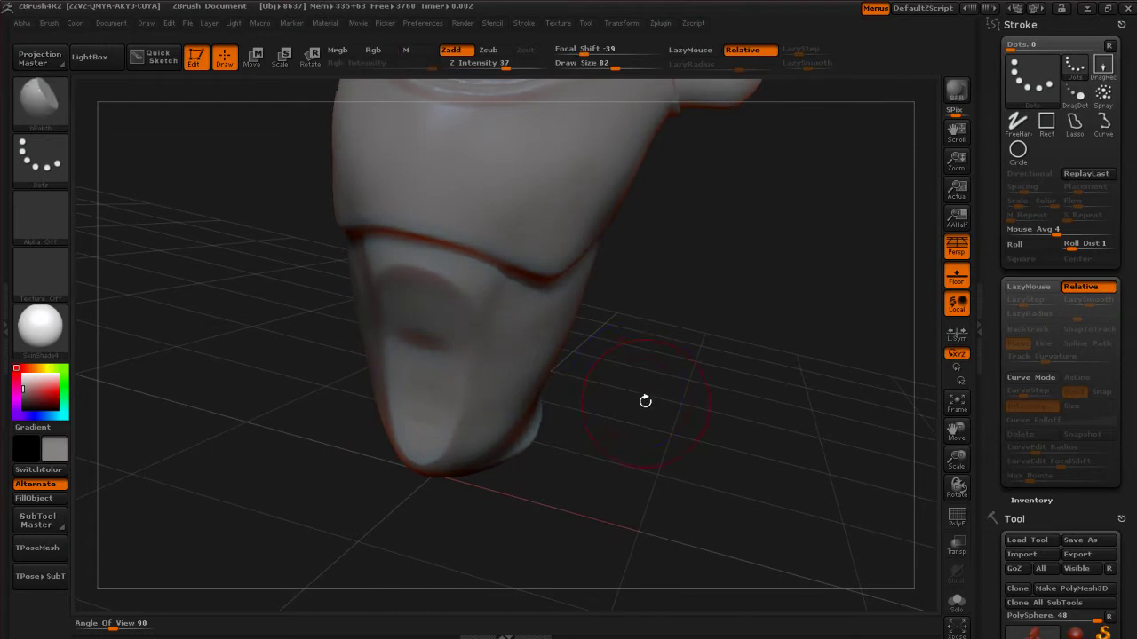
pyautogui.moveTo(634, 404); pyautogui.dragTo(568, 402)
pyautogui.keyDown('shift'); pyautogui.moveTo(451, 375); pyautogui.dragTo(456, 404); pyautogui.keyUp('shift')
pyautogui.moveTo(561, 437); pyautogui.dragTo(672, 410)
pyautogui.keyDown('shift'); pyautogui.click(453, 323); pyautogui.keyUp('shift')
# Polish the lower back's central plane and flatten the rear corner of the bottom end
pyautogui.moveTo(613, 444); pyautogui.dragTo(510, 469)
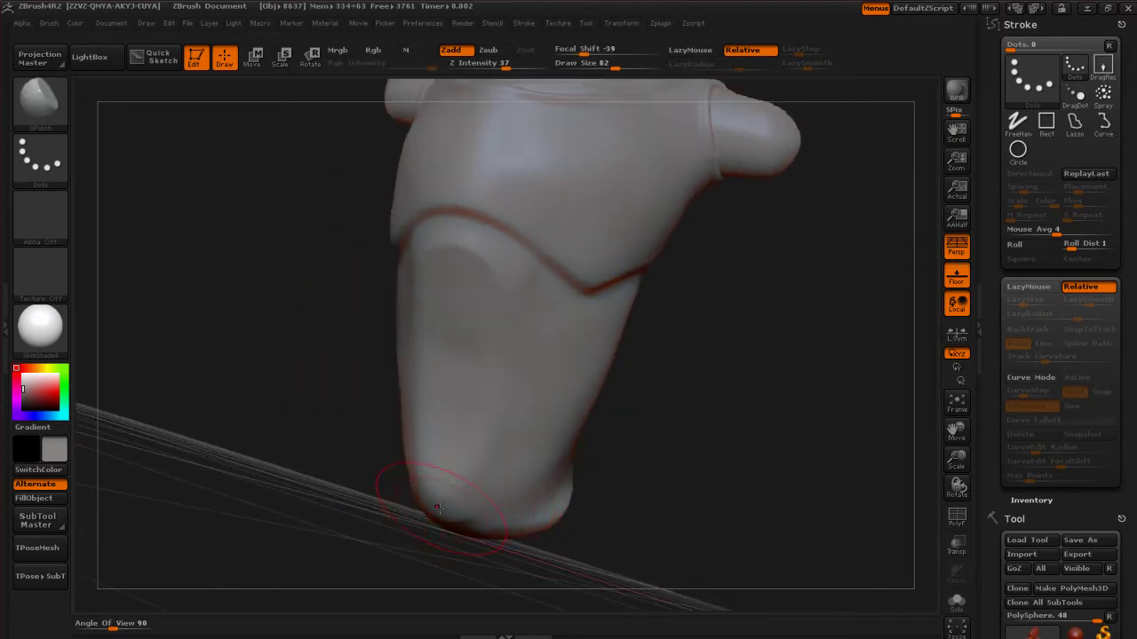
pyautogui.moveTo(444, 504); pyautogui.dragTo(477, 500)
pyautogui.moveTo(730, 437)
pyautogui.mouseDown()
pyautogui.moveTo(702, 444)
pyautogui.moveTo(690, 498)
pyautogui.moveTo(494, 507)
pyautogui.mouseUp()
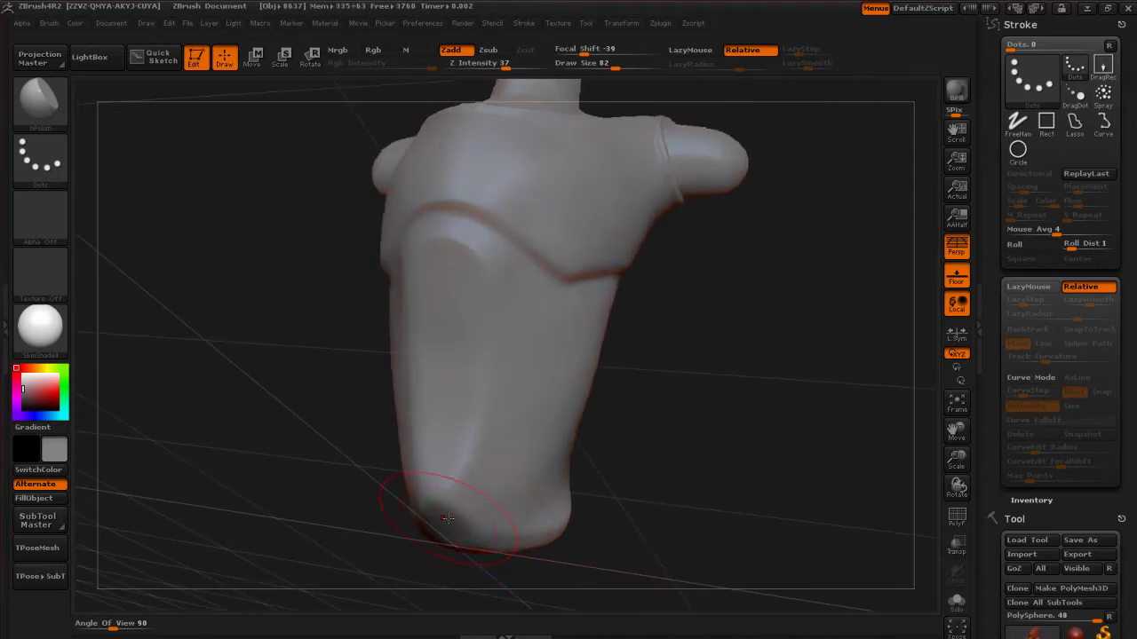
pyautogui.moveTo(627, 497); pyautogui.dragTo(694, 499)
pyautogui.moveTo(662, 441); pyautogui.dragTo(641, 480)
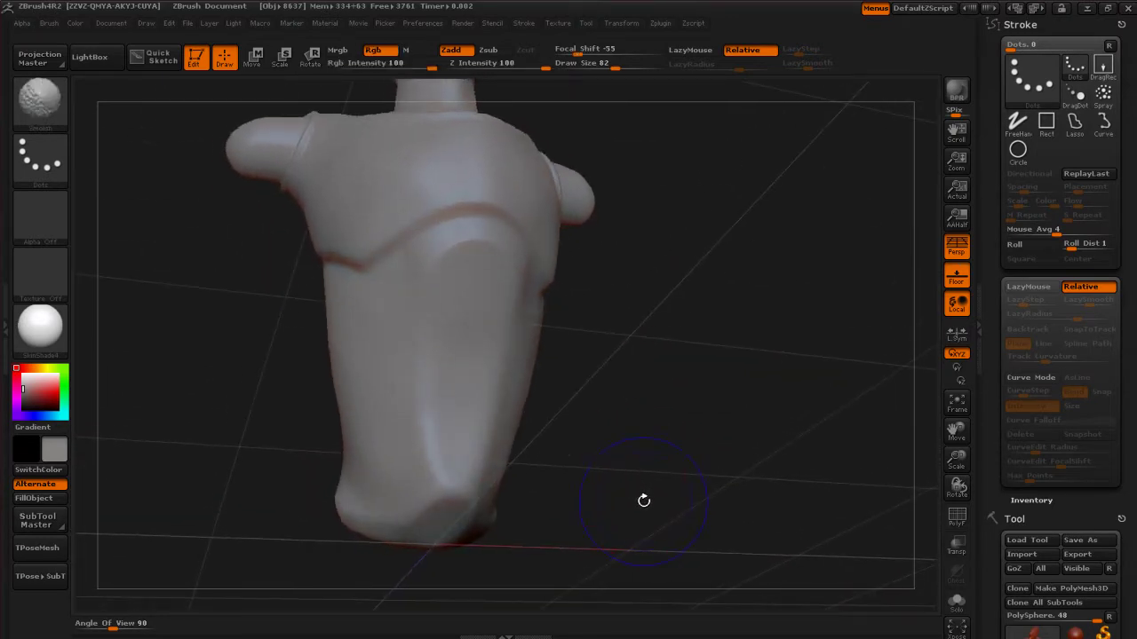
# Hide the floor grid and polish a bevelled facet around the rear and side of the bottom end
pyautogui.hotkey('shift', 'p')
pyautogui.moveTo(651, 487)
pyautogui.mouseDown()
pyautogui.moveTo(638, 459)
pyautogui.moveTo(616, 449)
pyautogui.moveTo(489, 446)
pyautogui.mouseUp()
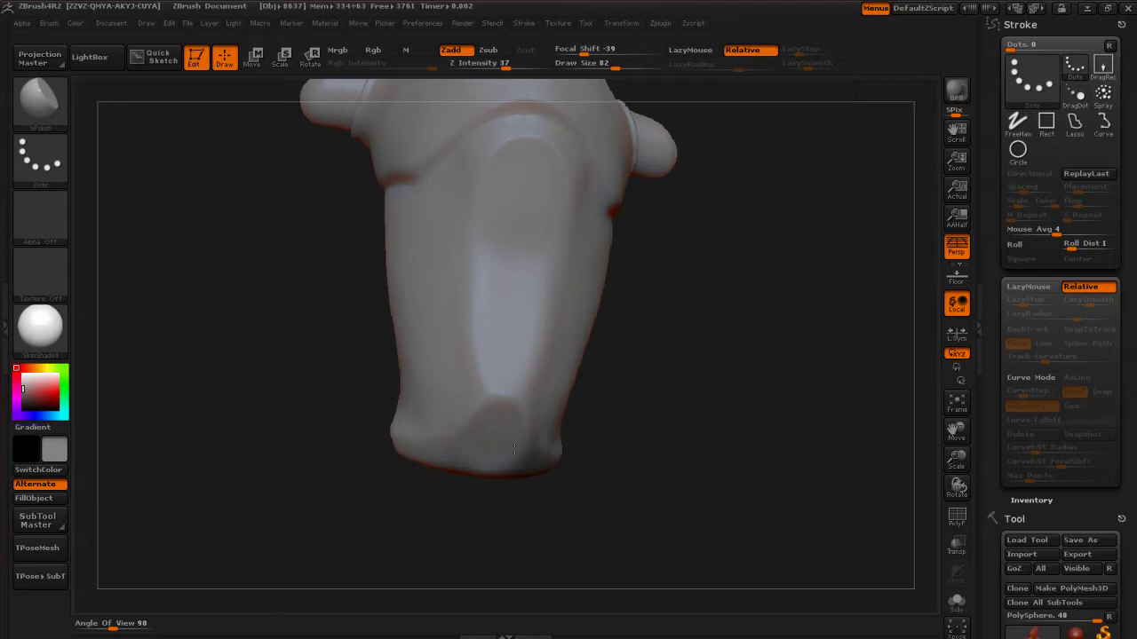
pyautogui.moveTo(590, 441)
pyautogui.mouseDown()
pyautogui.moveTo(644, 456)
pyautogui.moveTo(487, 459)
pyautogui.moveTo(609, 490)
pyautogui.moveTo(395, 464)
pyautogui.mouseUp()
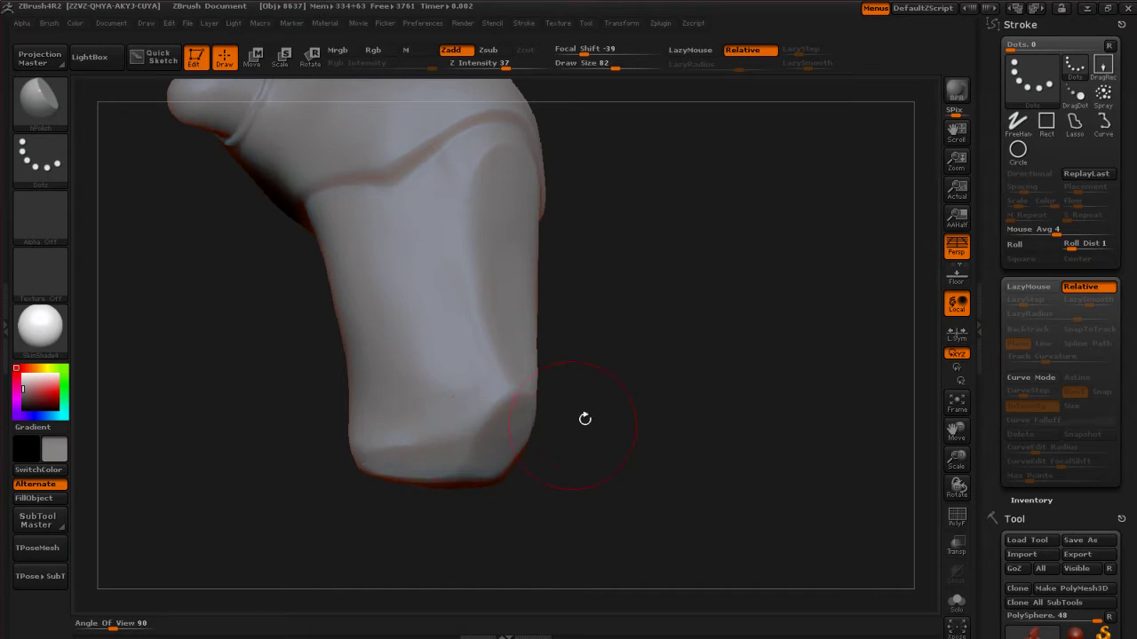
# Reduce the draw size to 29 and refine the bevel edge along the side of the bottom end
pyautogui.moveTo(595, 414)
pyautogui.mouseDown()
pyautogui.moveTo(601, 452)
pyautogui.moveTo(601, 436)
pyautogui.moveTo(530, 420)
pyautogui.mouseUp()
pyautogui.press('s')
pyautogui.moveTo(388, 427); pyautogui.dragTo(348, 420)
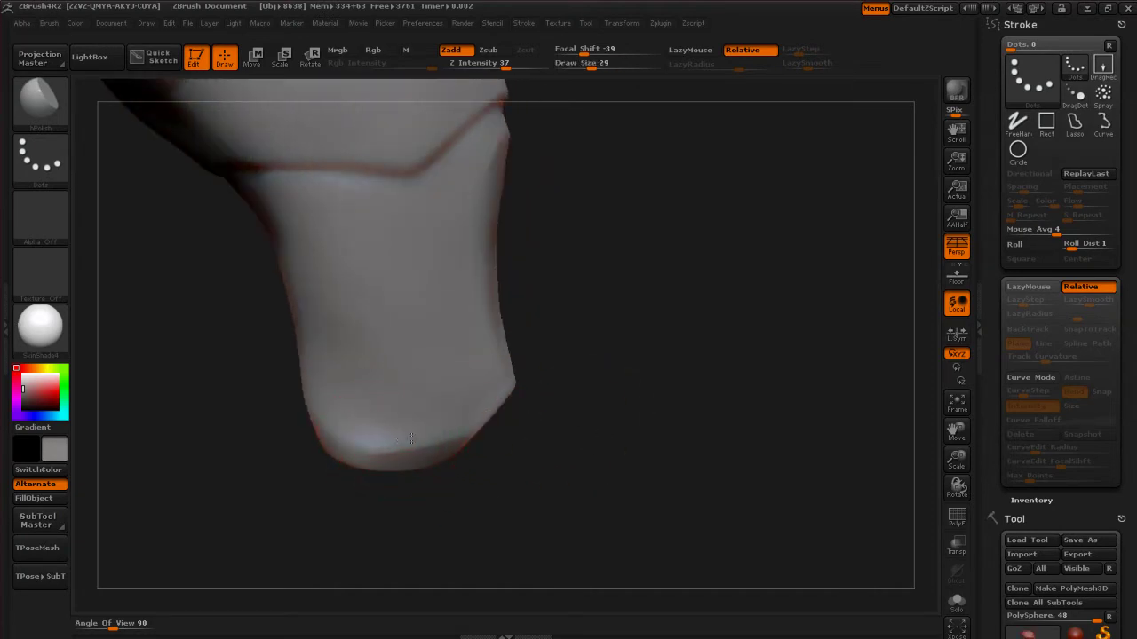
pyautogui.moveTo(551, 459); pyautogui.dragTo(394, 414)
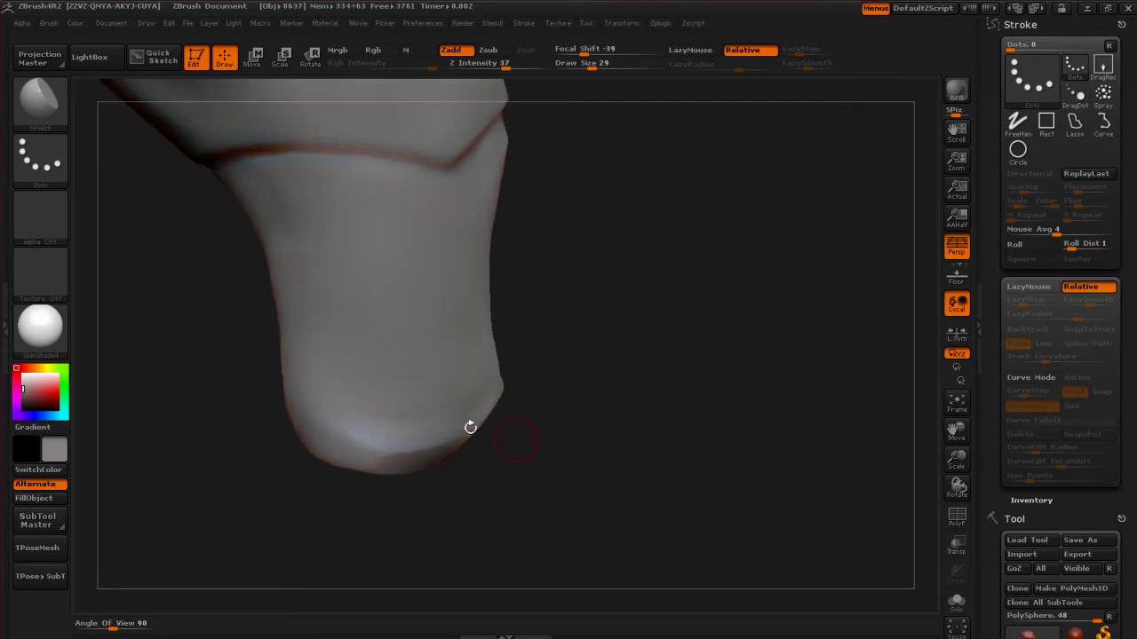
# Set the draw size to 68 and extend the bevel around the bottom end's rim toward the front
pyautogui.press('s')
pyautogui.moveTo(329, 444)
pyautogui.mouseDown()
pyautogui.moveTo(363, 447)
pyautogui.moveTo(317, 446)
pyautogui.mouseUp()
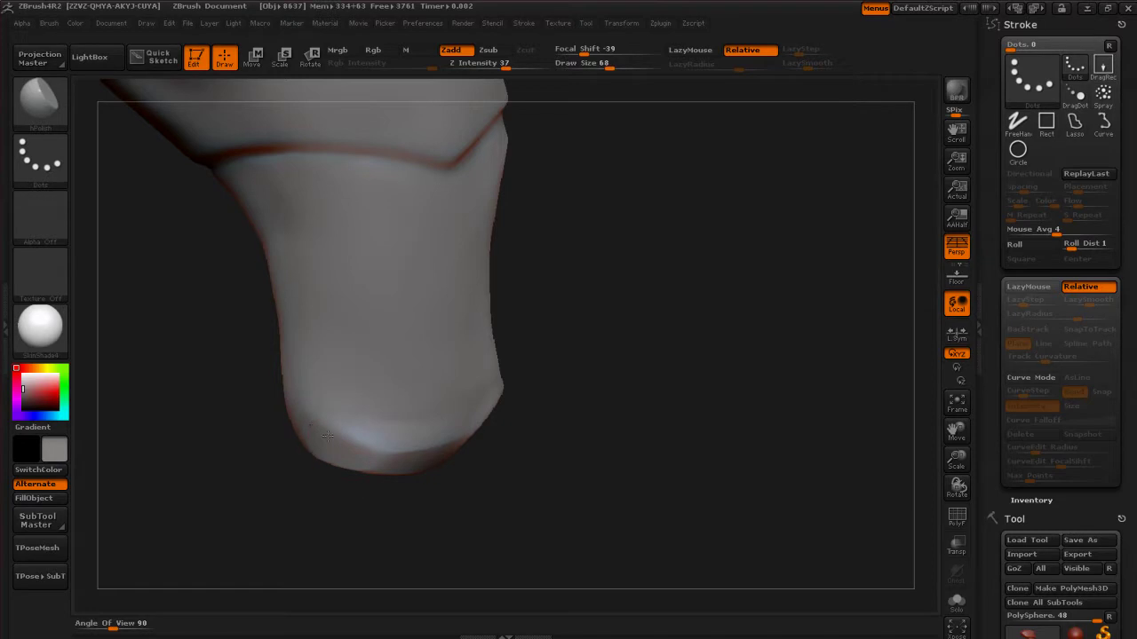
pyautogui.moveTo(477, 500)
pyautogui.mouseDown()
pyautogui.moveTo(487, 525)
pyautogui.moveTo(448, 497)
pyautogui.mouseUp()
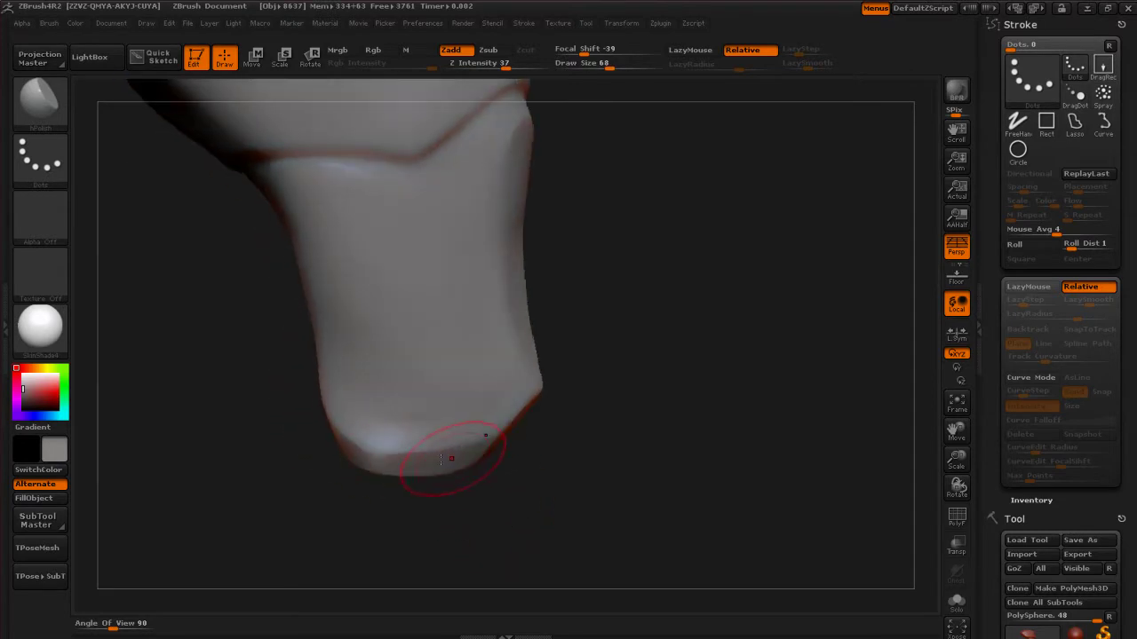
pyautogui.moveTo(565, 455); pyautogui.dragTo(550, 401)
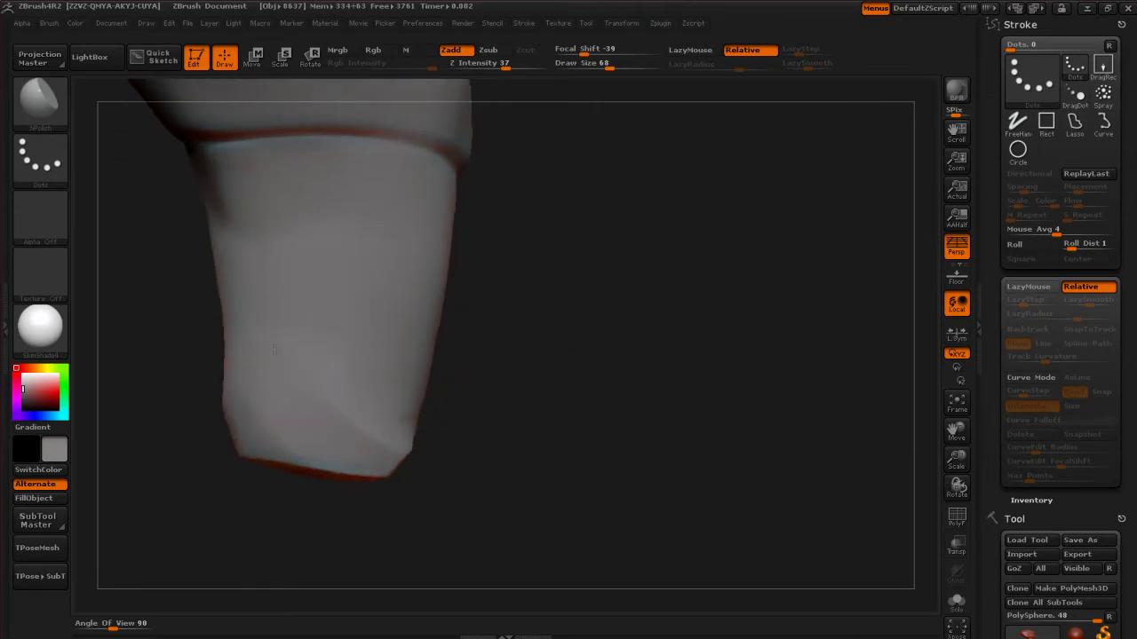
# Reduce the draw size to 29 and refine the bevel around the side of the bottom end's rim
pyautogui.press('shift')
pyautogui.moveTo(527, 433)
pyautogui.mouseDown()
pyautogui.moveTo(588, 442)
pyautogui.moveTo(566, 452)
pyautogui.moveTo(538, 426)
pyautogui.mouseUp()
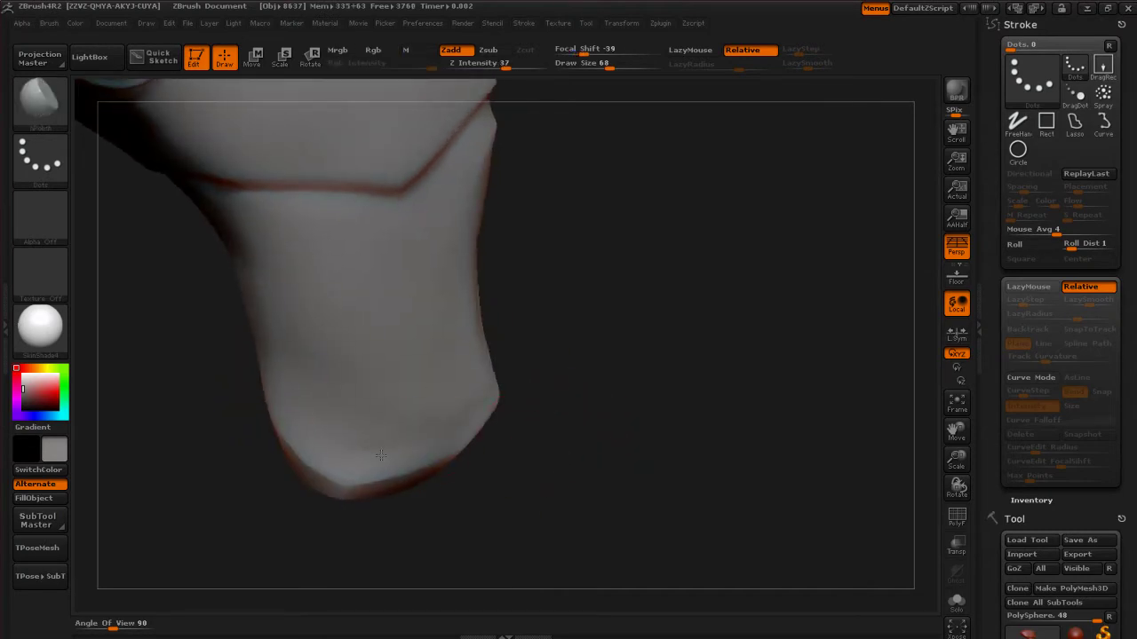
pyautogui.press('s')
pyautogui.moveTo(367, 456); pyautogui.dragTo(355, 457)
pyautogui.moveTo(472, 504); pyautogui.dragTo(343, 465)
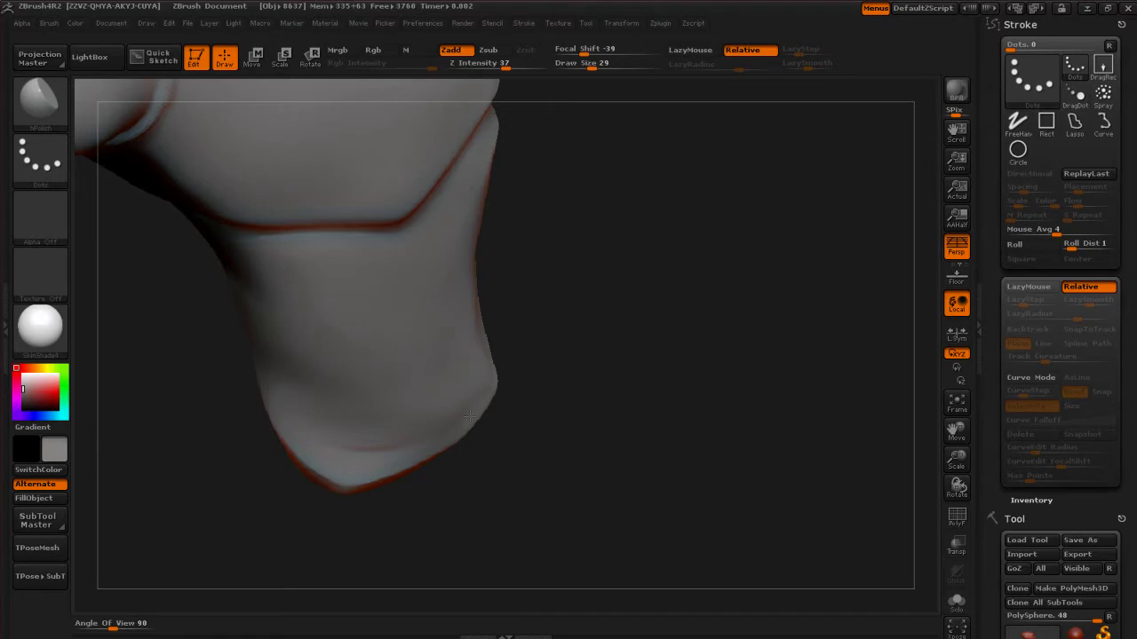
pyautogui.moveTo(577, 397); pyautogui.dragTo(486, 397)
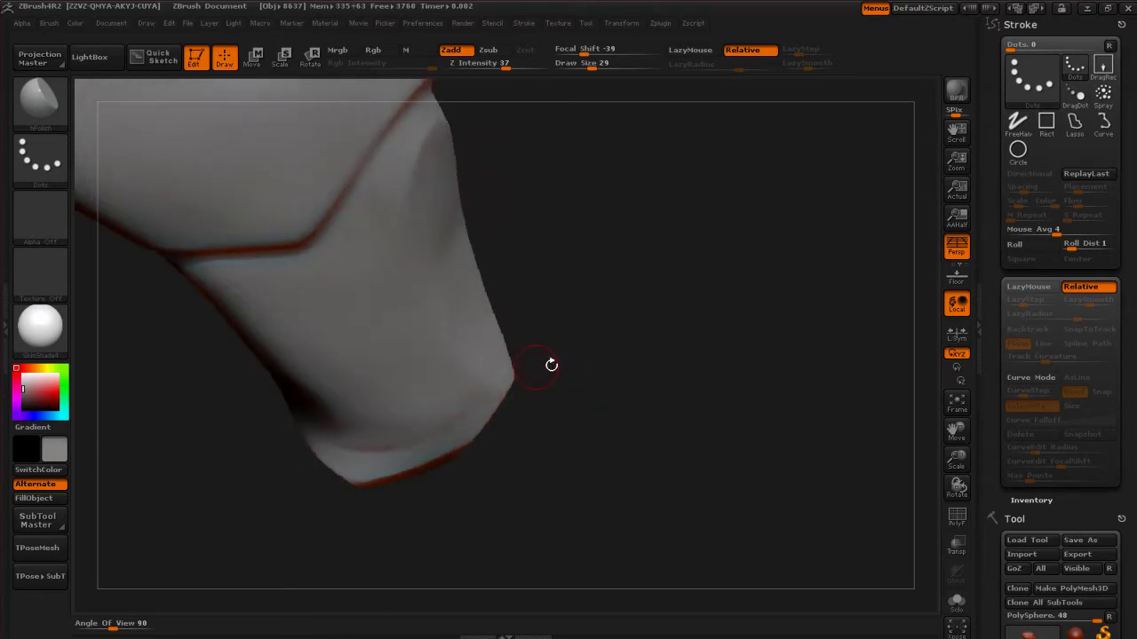
# Polish a flat facet across the front corner of the bottom end and along its lower rim
pyautogui.moveTo(589, 367); pyautogui.dragTo(519, 383)
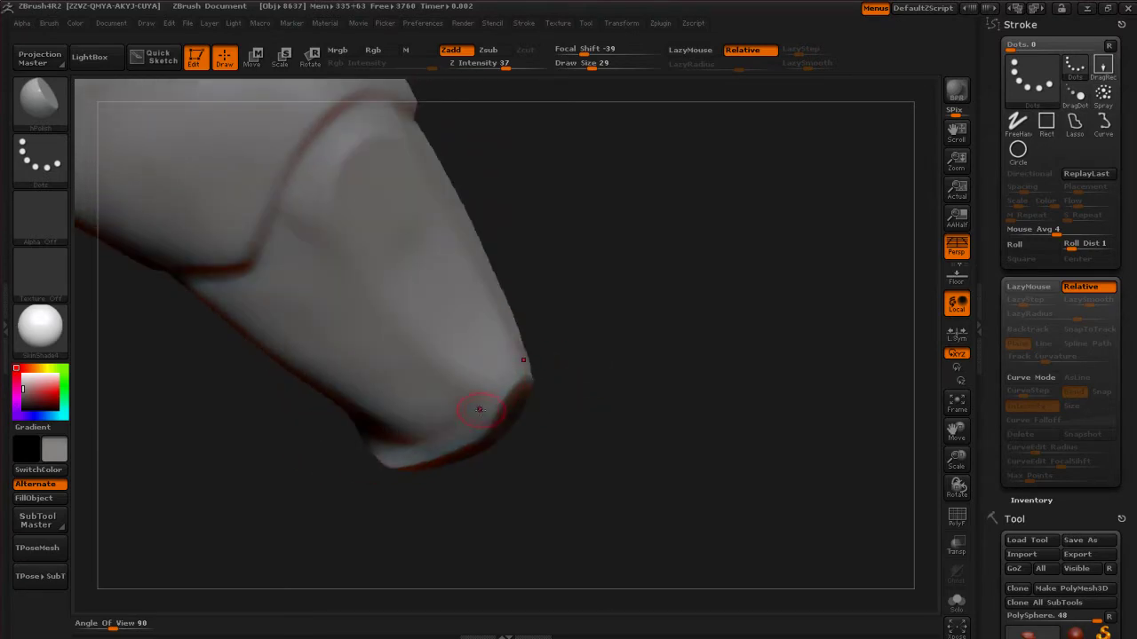
pyautogui.moveTo(569, 405); pyautogui.dragTo(480, 432)
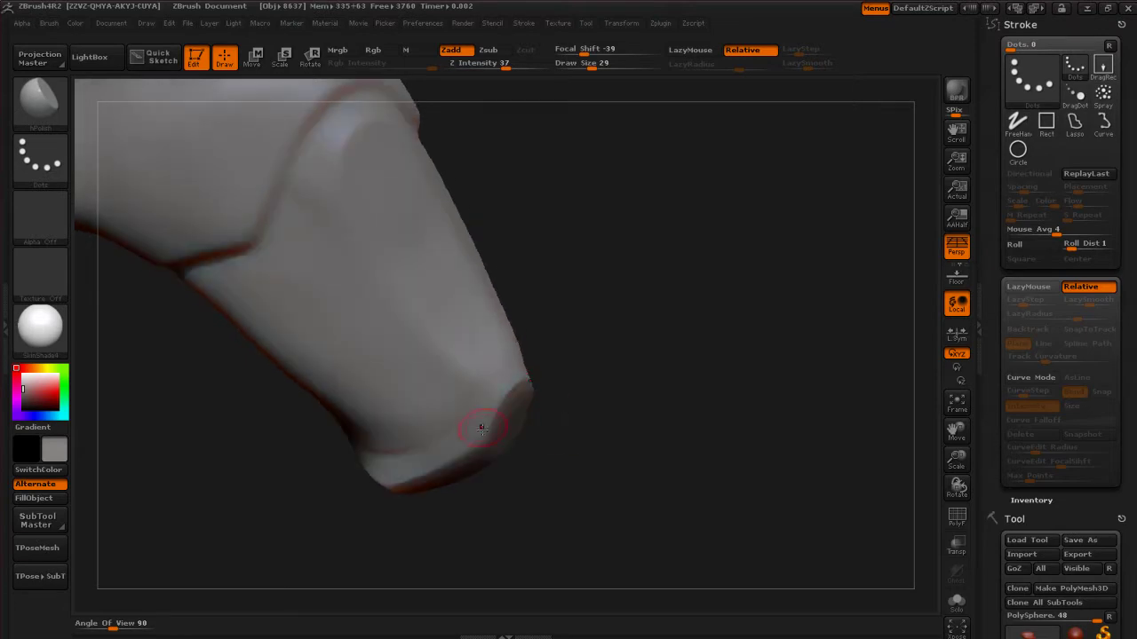
pyautogui.moveTo(578, 473)
pyautogui.mouseDown()
pyautogui.moveTo(473, 435)
pyautogui.moveTo(449, 467)
pyautogui.mouseUp()
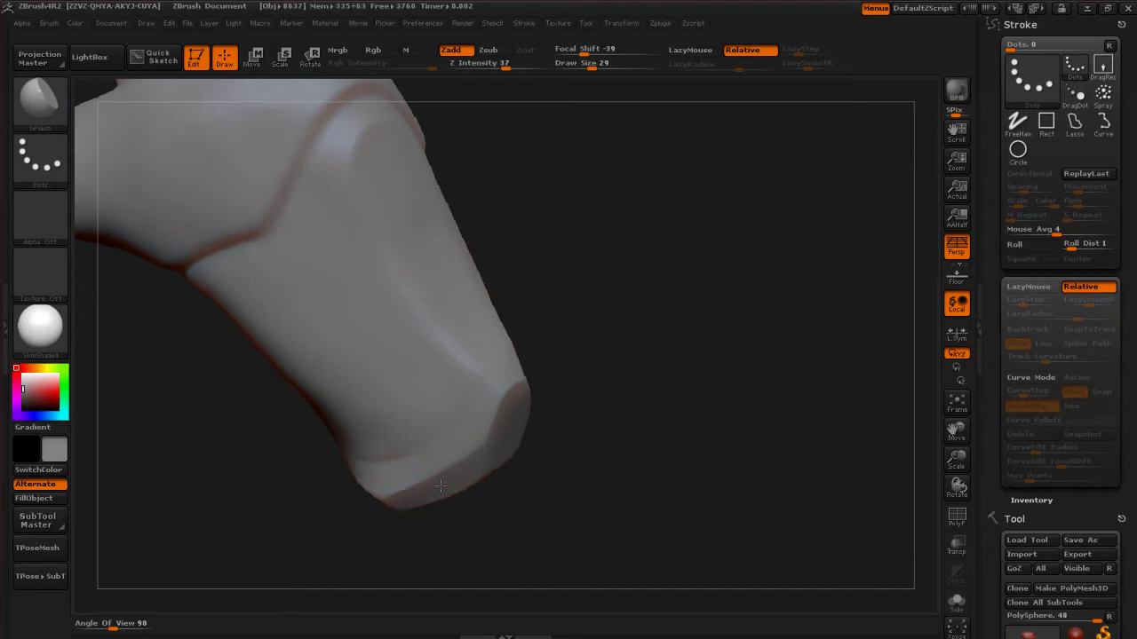
pyautogui.moveTo(583, 465)
pyautogui.mouseDown()
pyautogui.moveTo(556, 472)
pyautogui.moveTo(568, 478)
pyautogui.mouseUp()
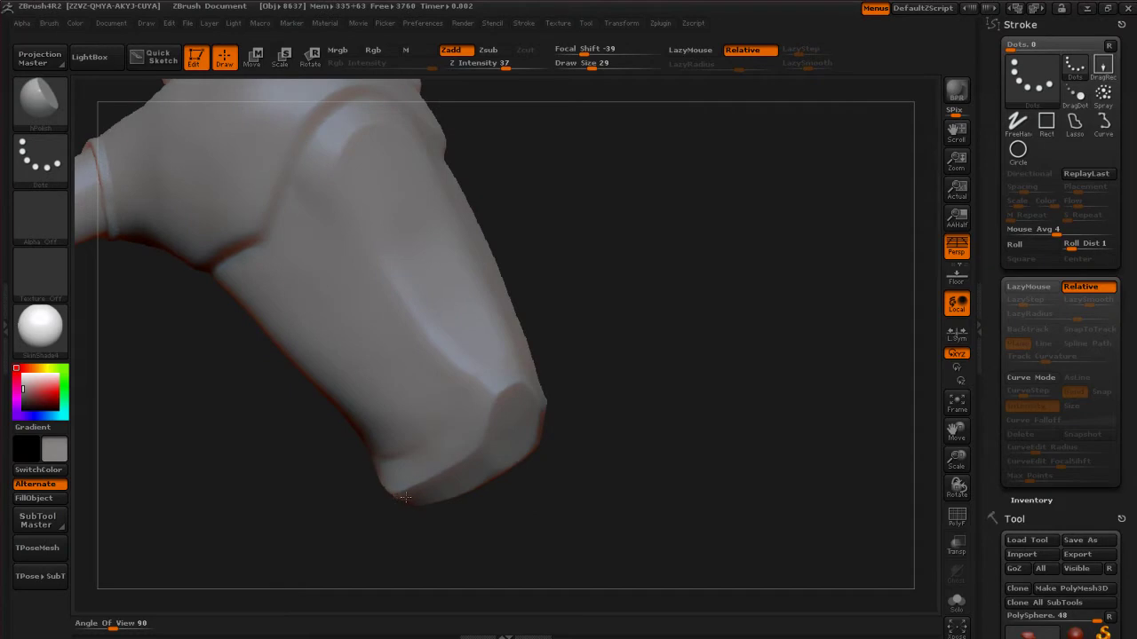
# Flatten the lower part of the abdomen's front plane just above the front corner facet
pyautogui.moveTo(602, 418); pyautogui.dragTo(500, 389)
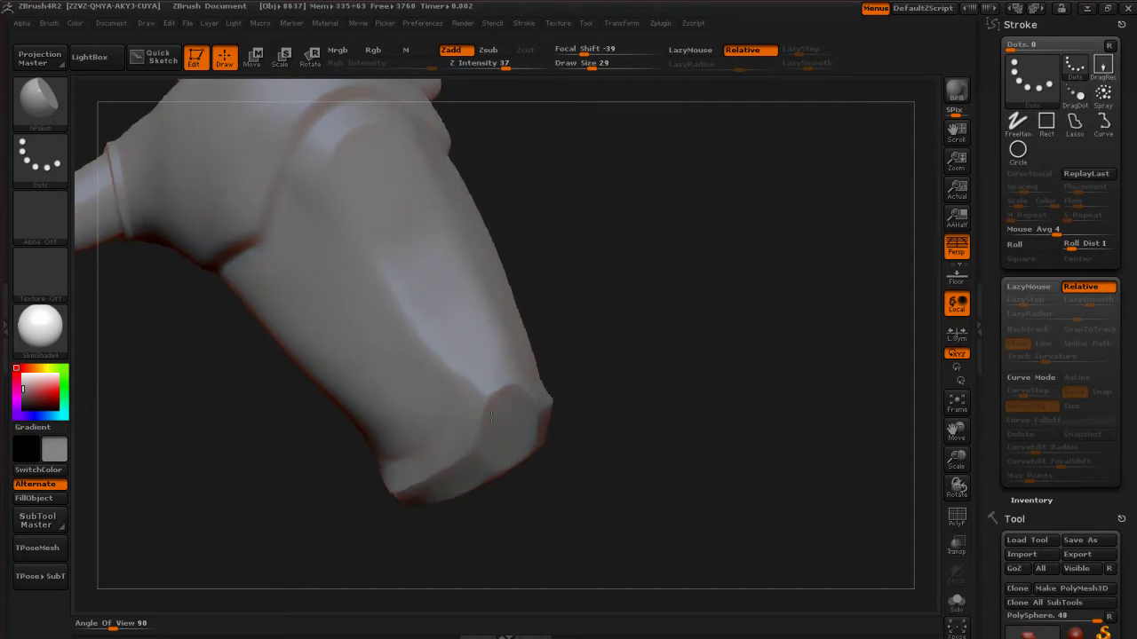
pyautogui.moveTo(575, 384); pyautogui.dragTo(497, 320)
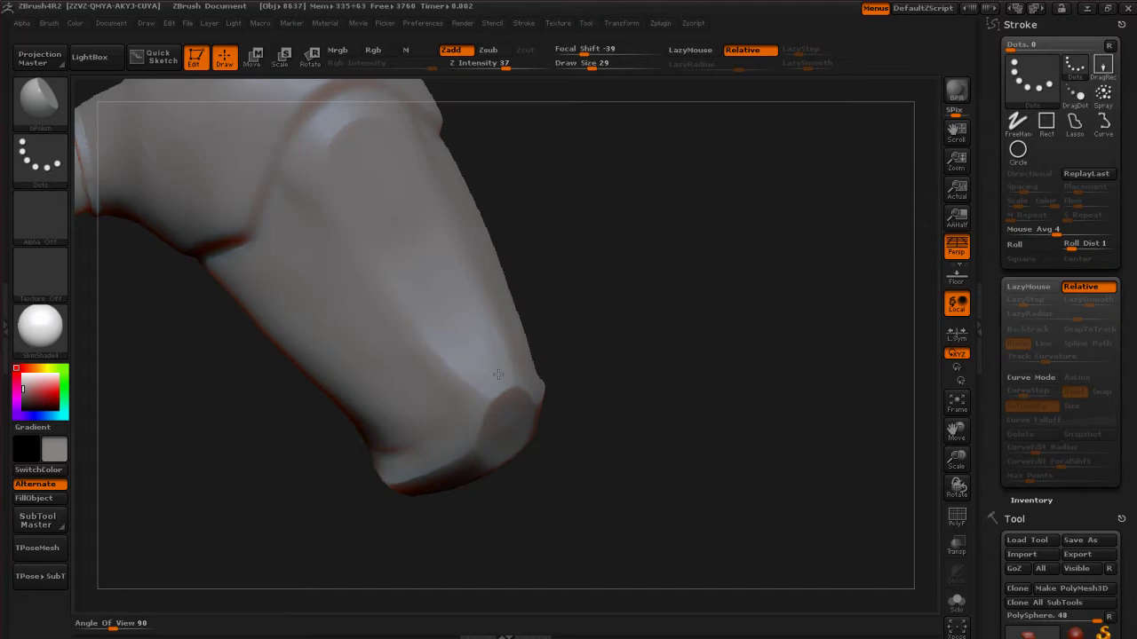
pyautogui.moveTo(549, 364)
pyautogui.mouseDown()
pyautogui.moveTo(589, 340)
pyautogui.moveTo(485, 360)
pyautogui.mouseUp()
pyautogui.moveTo(532, 284); pyautogui.dragTo(557, 262)
# Set the draw size to 31 and polish the upper edges of the abdomen's front plane beneath the chest seam
pyautogui.press('s')
pyautogui.moveTo(405, 253); pyautogui.dragTo(414, 251)
pyautogui.moveTo(505, 234); pyautogui.dragTo(526, 227)
pyautogui.moveTo(399, 225)
pyautogui.mouseDown()
pyautogui.moveTo(421, 198)
pyautogui.moveTo(349, 245)
pyautogui.mouseUp()
pyautogui.press('s')
pyautogui.moveTo(382, 210)
pyautogui.mouseDown()
pyautogui.moveTo(361, 235)
pyautogui.moveTo(361, 217)
pyautogui.mouseUp()
pyautogui.press('s')
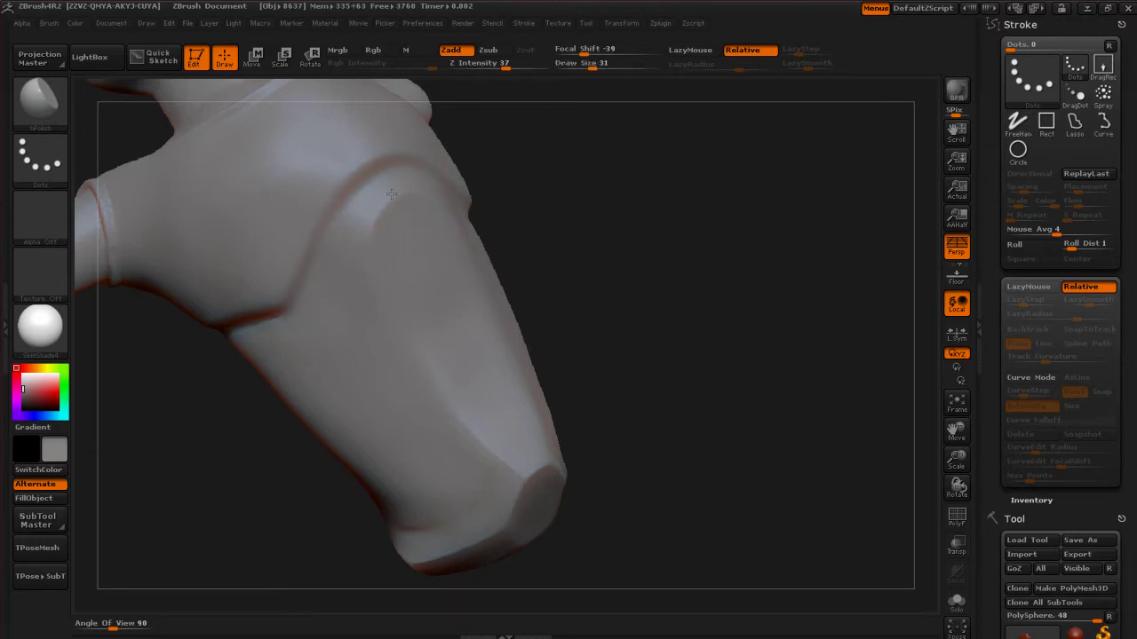
pyautogui.moveTo(529, 212); pyautogui.dragTo(578, 209)
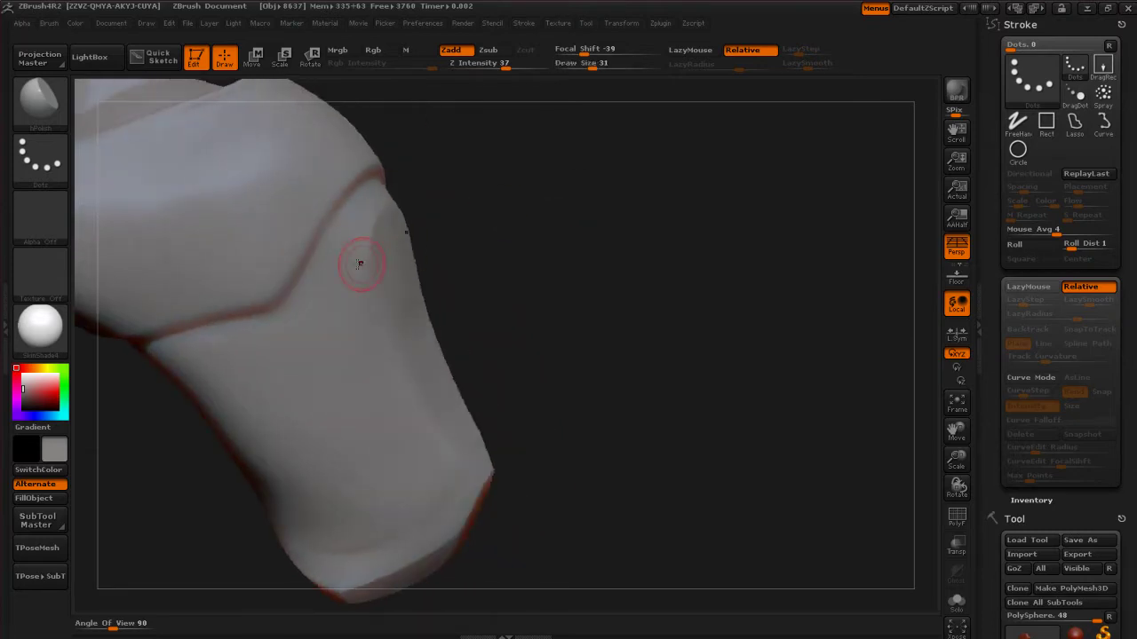
pyautogui.moveTo(478, 188); pyautogui.dragTo(434, 233)
pyautogui.moveTo(507, 210); pyautogui.dragTo(431, 222)
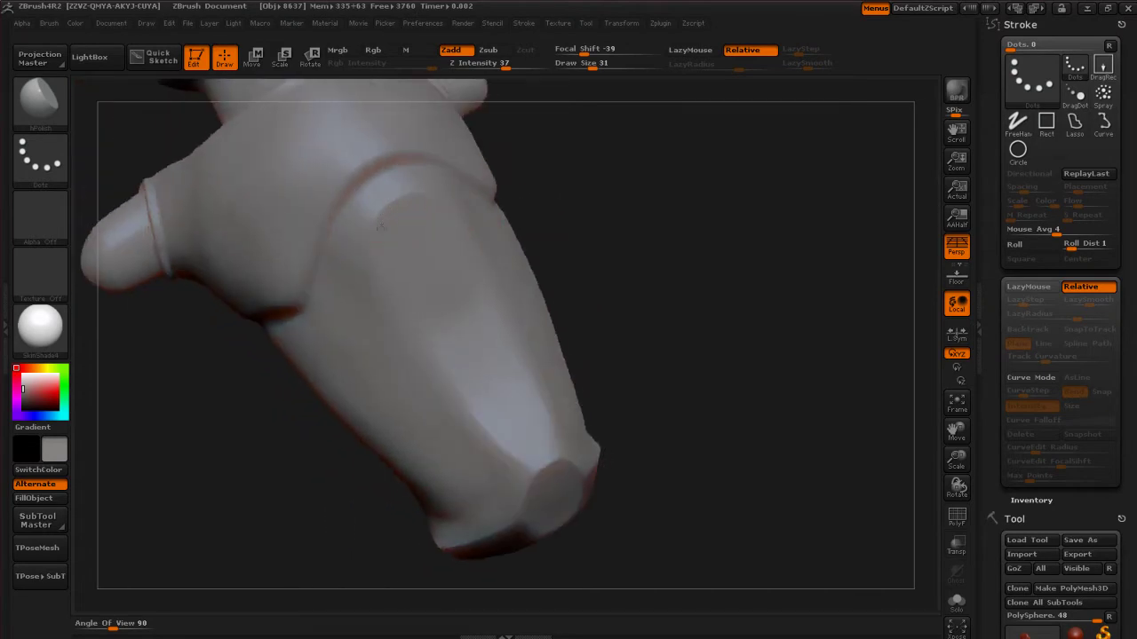
# Set the draw size to 51, polish the lower middle of the abdomen's front plane and undo the last stroke
pyautogui.moveTo(612, 335); pyautogui.dragTo(641, 333)
pyautogui.press('s')
pyautogui.moveTo(441, 311); pyautogui.dragTo(450, 311)
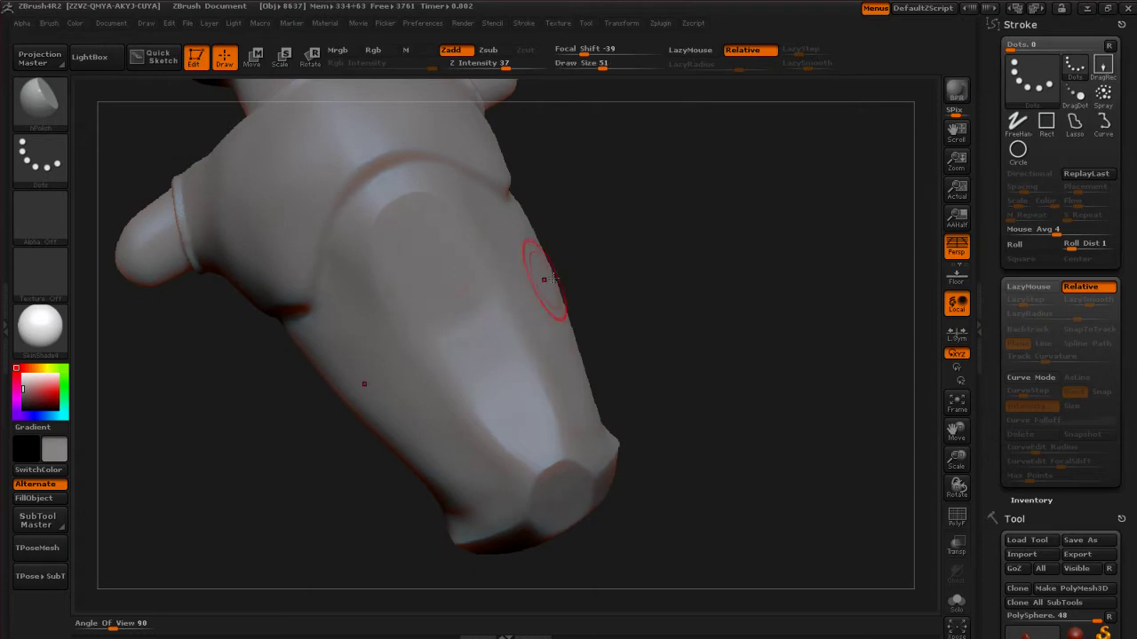
pyautogui.moveTo(587, 268)
pyautogui.mouseDown()
pyautogui.moveTo(444, 287)
pyautogui.moveTo(461, 265)
pyautogui.moveTo(490, 330)
pyautogui.moveTo(490, 396)
pyautogui.mouseUp()
pyautogui.hotkey('ctrl', 'z')
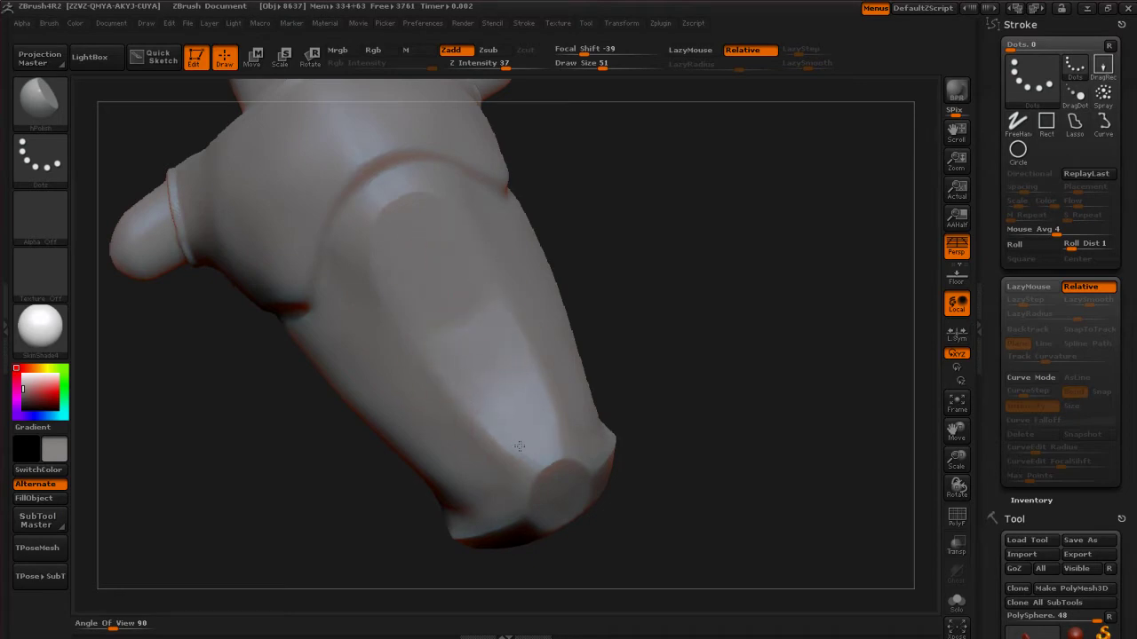
# Set the draw size to 44, then polish and smooth the abdomen's side and back below the chest seam
pyautogui.moveTo(659, 329)
pyautogui.mouseDown()
pyautogui.moveTo(695, 317)
pyautogui.moveTo(662, 338)
pyautogui.moveTo(613, 281)
pyautogui.moveTo(604, 317)
pyautogui.moveTo(616, 305)
pyautogui.moveTo(556, 293)
pyautogui.moveTo(451, 322)
pyautogui.mouseUp()
pyautogui.press('s')
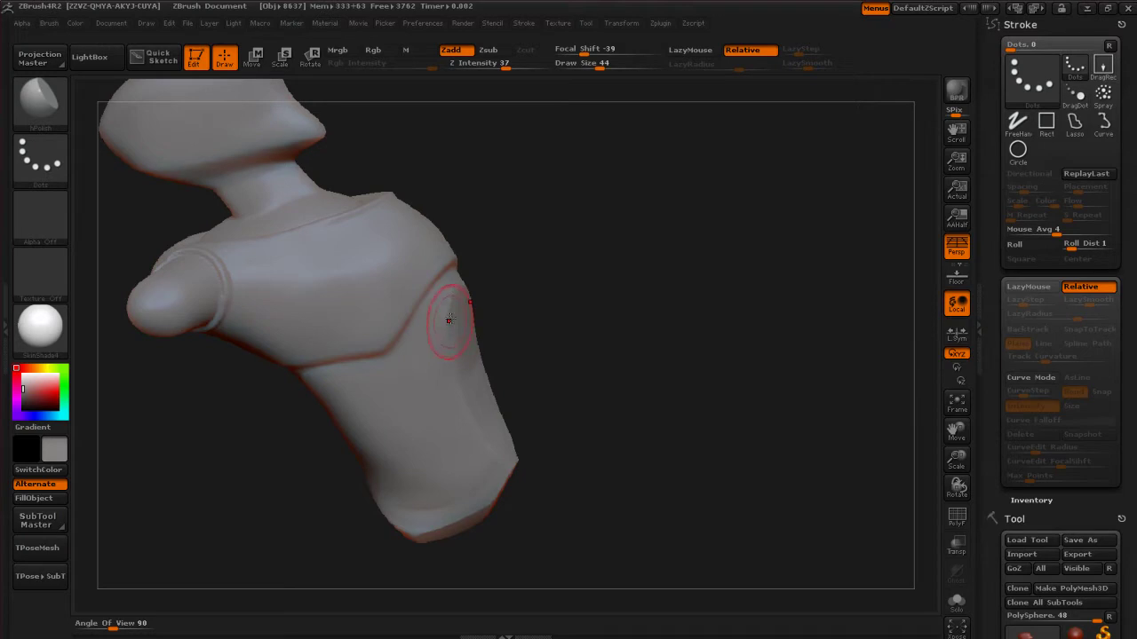
pyautogui.moveTo(547, 294)
pyautogui.mouseDown()
pyautogui.moveTo(545, 282)
pyautogui.moveTo(577, 326)
pyautogui.moveTo(614, 314)
pyautogui.moveTo(588, 361)
pyautogui.mouseUp()
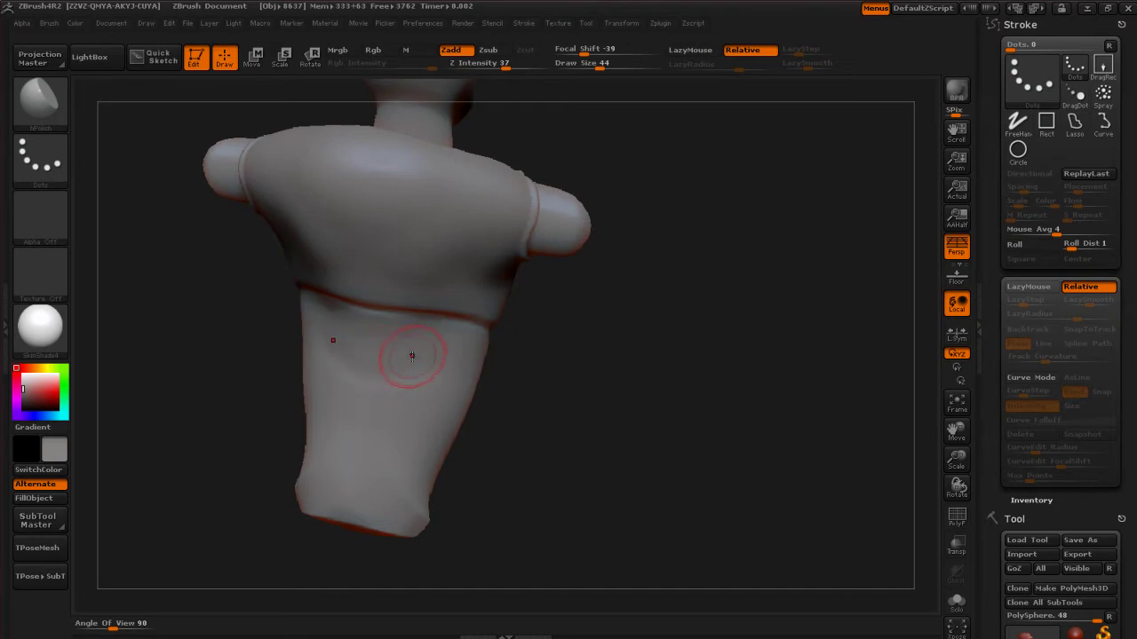
pyautogui.press('s')
pyautogui.click(362, 359)
pyautogui.press('shift')
pyautogui.moveTo(571, 381); pyautogui.dragTo(497, 373)
pyautogui.moveTo(627, 355)
pyautogui.mouseDown()
pyautogui.moveTo(674, 305)
pyautogui.moveTo(661, 336)
pyautogui.mouseUp()
# Set the draw size to 65 and polish the chest armour's front and side above the seam
pyautogui.press('s')
pyautogui.moveTo(488, 337); pyautogui.dragTo(498, 335)
pyautogui.press('s')
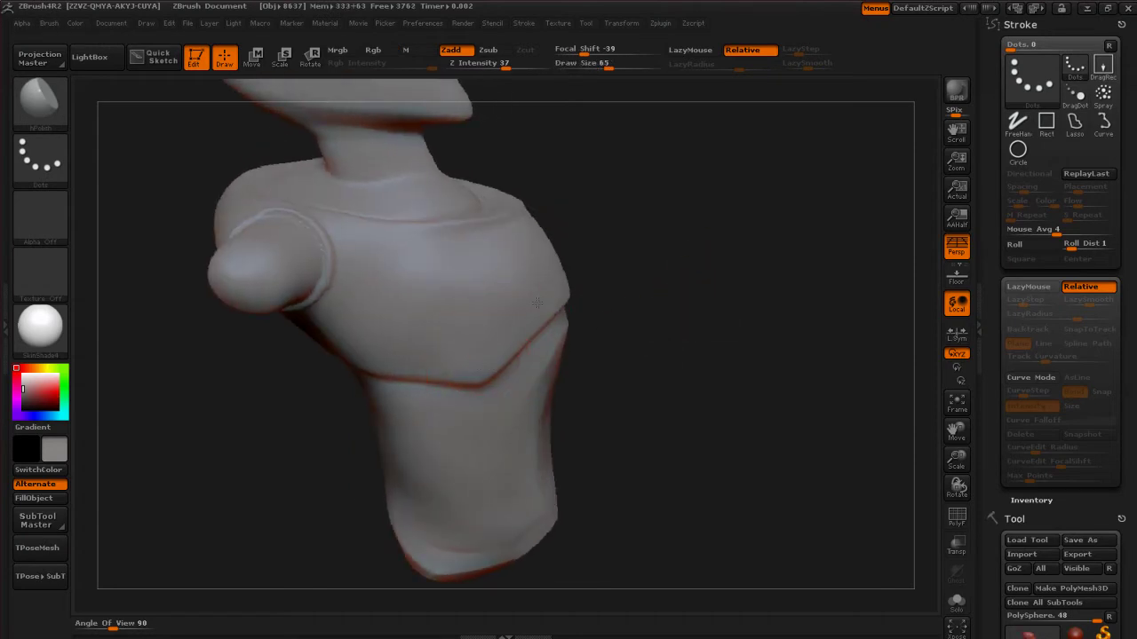
pyautogui.moveTo(577, 293)
pyautogui.mouseDown()
pyautogui.moveTo(590, 300)
pyautogui.moveTo(566, 263)
pyautogui.mouseUp()
pyautogui.moveTo(666, 264)
pyautogui.mouseDown()
pyautogui.moveTo(602, 272)
pyautogui.moveTo(656, 269)
pyautogui.mouseUp()
pyautogui.moveTo(508, 270)
pyautogui.mouseDown()
pyautogui.moveTo(659, 317)
pyautogui.moveTo(652, 241)
pyautogui.moveTo(672, 355)
pyautogui.moveTo(685, 344)
pyautogui.mouseUp()
# Enlarge the draw size to 88, then polish and smooth the head's upper surface and forehead
pyautogui.moveTo(690, 297)
pyautogui.mouseDown()
pyautogui.moveTo(685, 351)
pyautogui.moveTo(520, 142)
pyautogui.mouseUp()
pyautogui.press(']')
pyautogui.press(']')
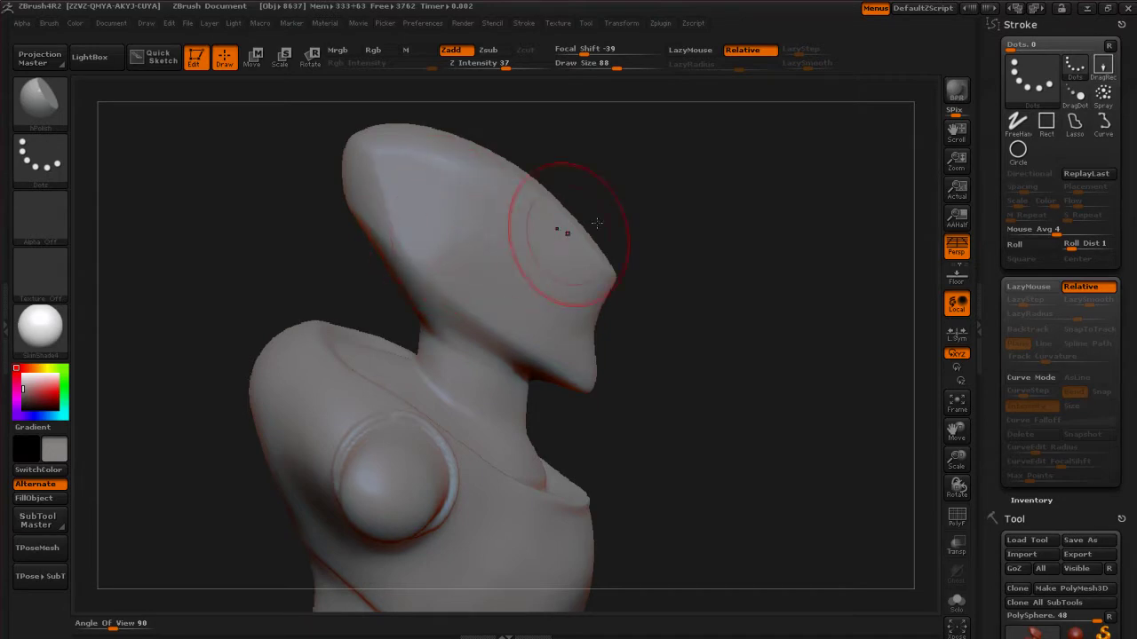
pyautogui.moveTo(659, 191)
pyautogui.mouseDown()
pyautogui.moveTo(655, 198)
pyautogui.moveTo(711, 254)
pyautogui.moveTo(726, 351)
pyautogui.mouseUp()
pyautogui.press('shift')
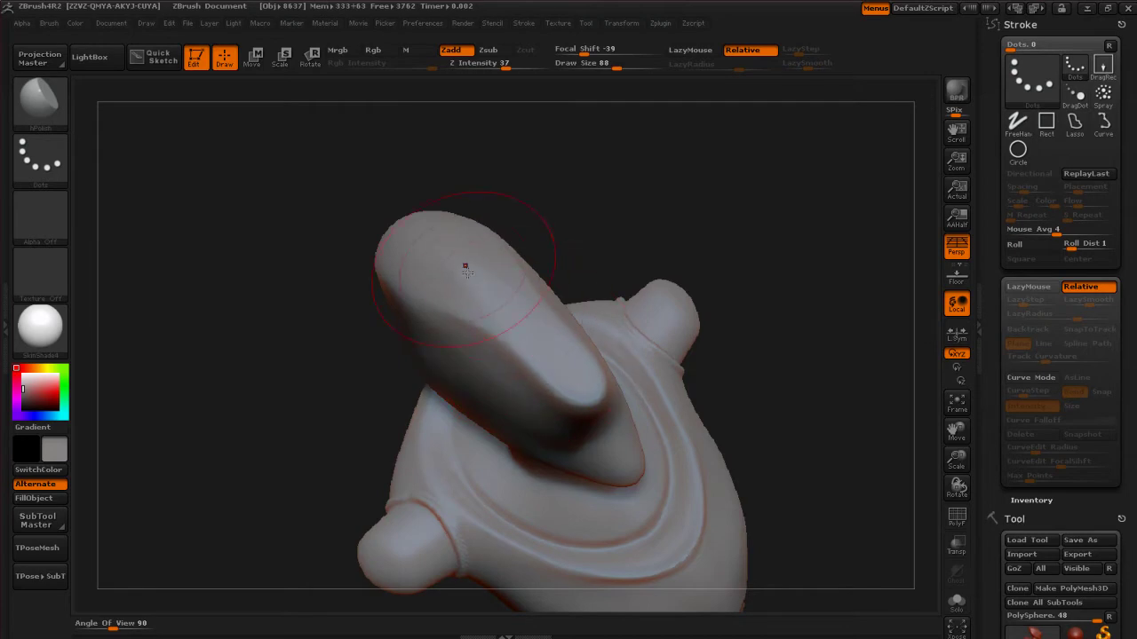
pyautogui.press('shift')
pyautogui.moveTo(667, 248)
pyautogui.mouseDown()
pyautogui.moveTo(705, 355)
pyautogui.moveTo(705, 310)
pyautogui.moveTo(699, 333)
pyautogui.moveTo(594, 368)
pyautogui.mouseUp()
# Set the draw size to 65, then polish and smooth the face planes down toward the chin
pyautogui.press('s')
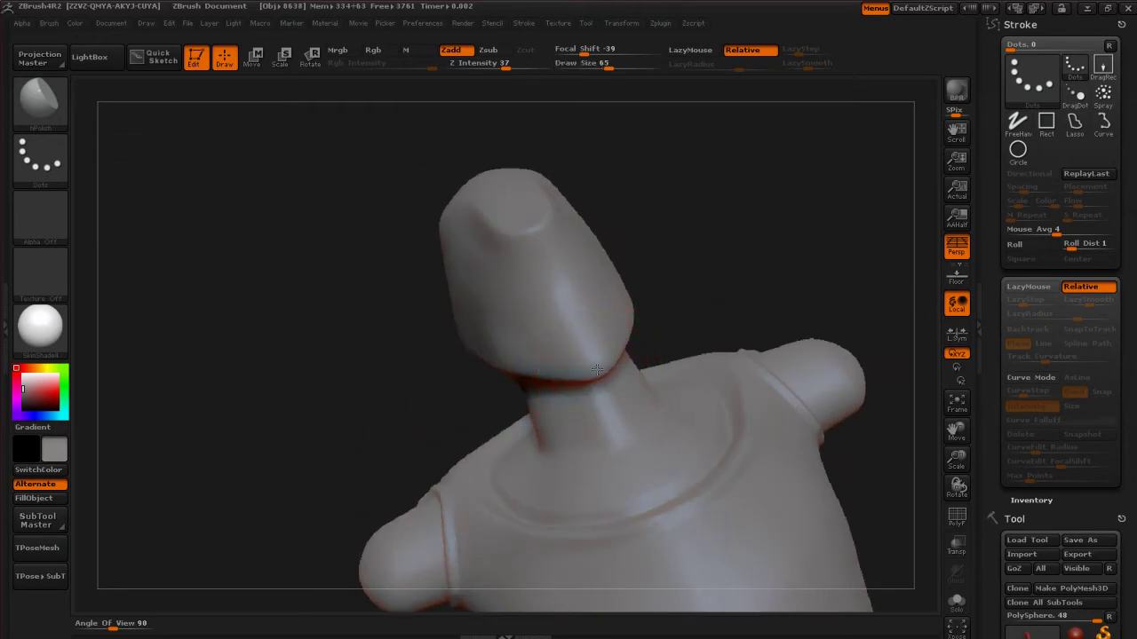
pyautogui.moveTo(723, 285); pyautogui.dragTo(623, 336)
pyautogui.keyDown('shift'); pyautogui.moveTo(578, 365); pyautogui.dragTo(556, 371); pyautogui.keyUp('shift')
pyautogui.moveTo(666, 339)
pyautogui.mouseDown()
pyautogui.moveTo(655, 345)
pyautogui.moveTo(612, 302)
pyautogui.mouseUp()
pyautogui.moveTo(647, 236); pyautogui.dragTo(569, 273)
# Reduce the draw size to 29, then polish and smooth the cheek and the face area under the brow
pyautogui.press('s')
pyautogui.press('shift')
pyautogui.press('s')
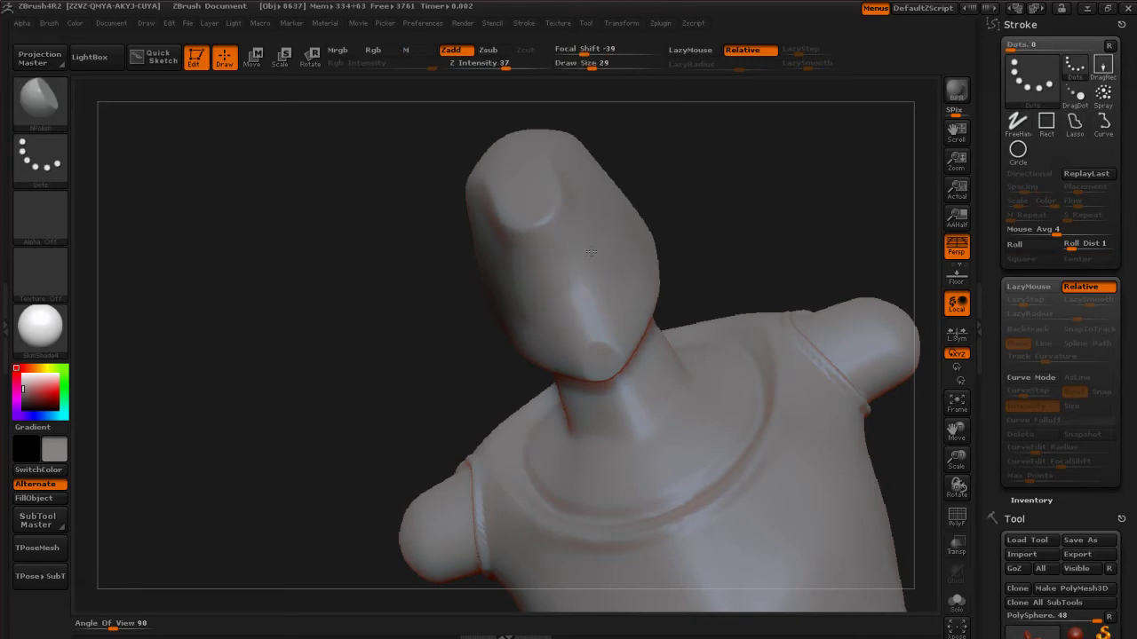
pyautogui.moveTo(674, 222)
pyautogui.mouseDown()
pyautogui.moveTo(723, 211)
pyautogui.moveTo(705, 204)
pyautogui.moveTo(534, 255)
pyautogui.mouseUp()
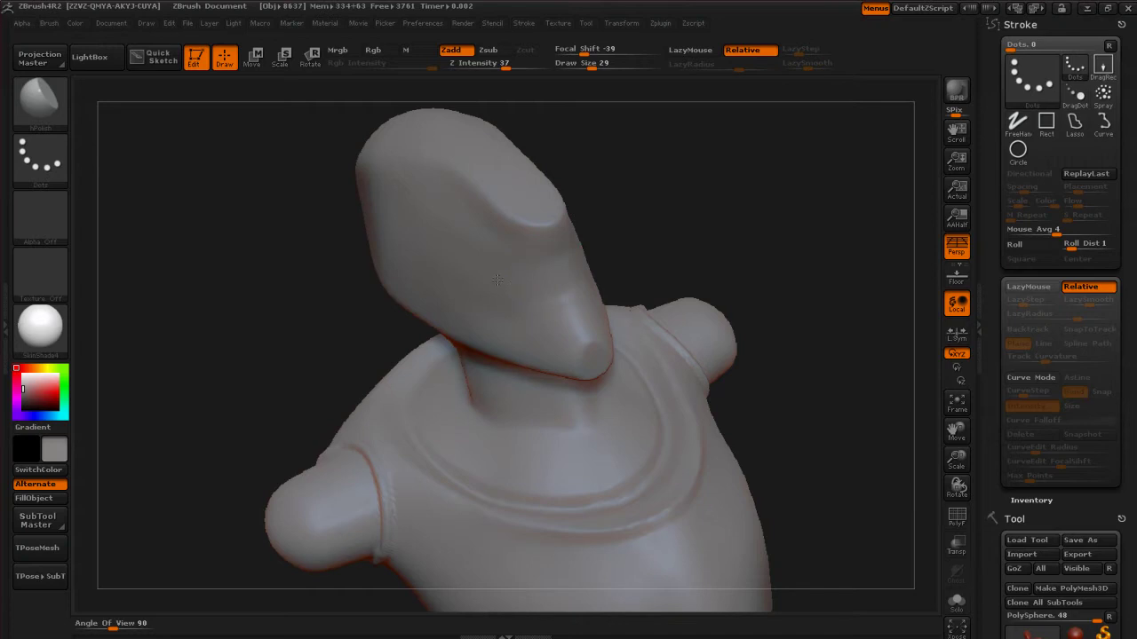
pyautogui.press('shift')
pyautogui.moveTo(657, 247)
pyautogui.mouseDown()
pyautogui.moveTo(681, 245)
pyautogui.moveTo(667, 252)
pyautogui.mouseUp()
pyautogui.keyDown('shift'); pyautogui.moveTo(558, 292); pyautogui.dragTo(551, 303); pyautogui.keyUp('shift')
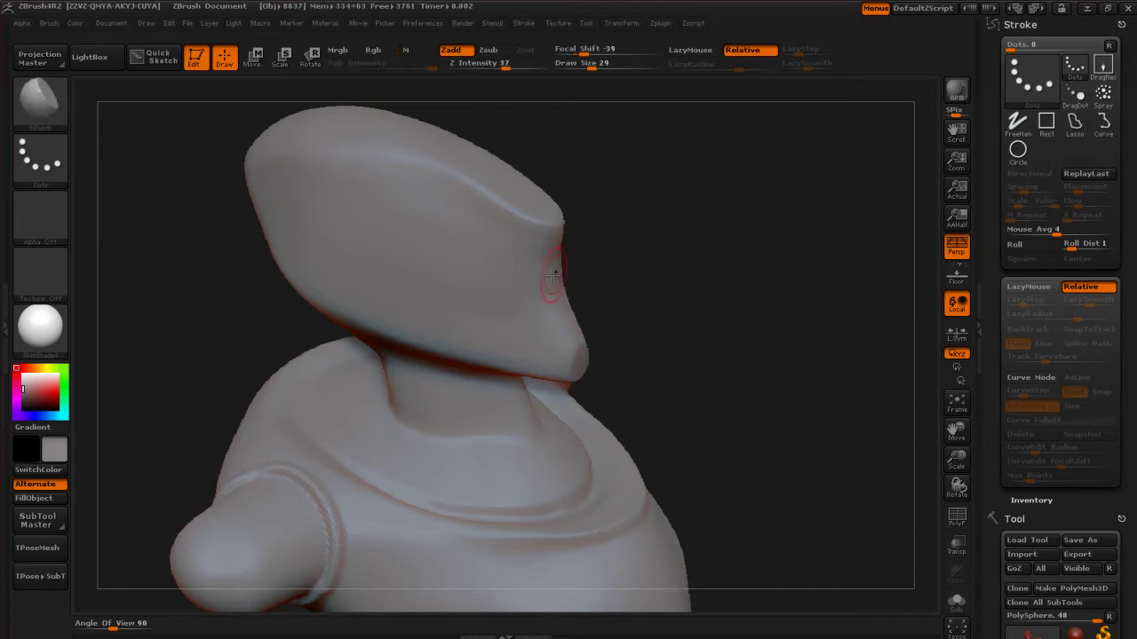
# Raise the Z intensity to 100, then polish and smooth the recess beneath the brow ridge
pyautogui.press('u')
pyautogui.moveTo(535, 295); pyautogui.dragTo(565, 294)
pyautogui.press('u')
pyautogui.moveTo(642, 286); pyautogui.dragTo(599, 308)
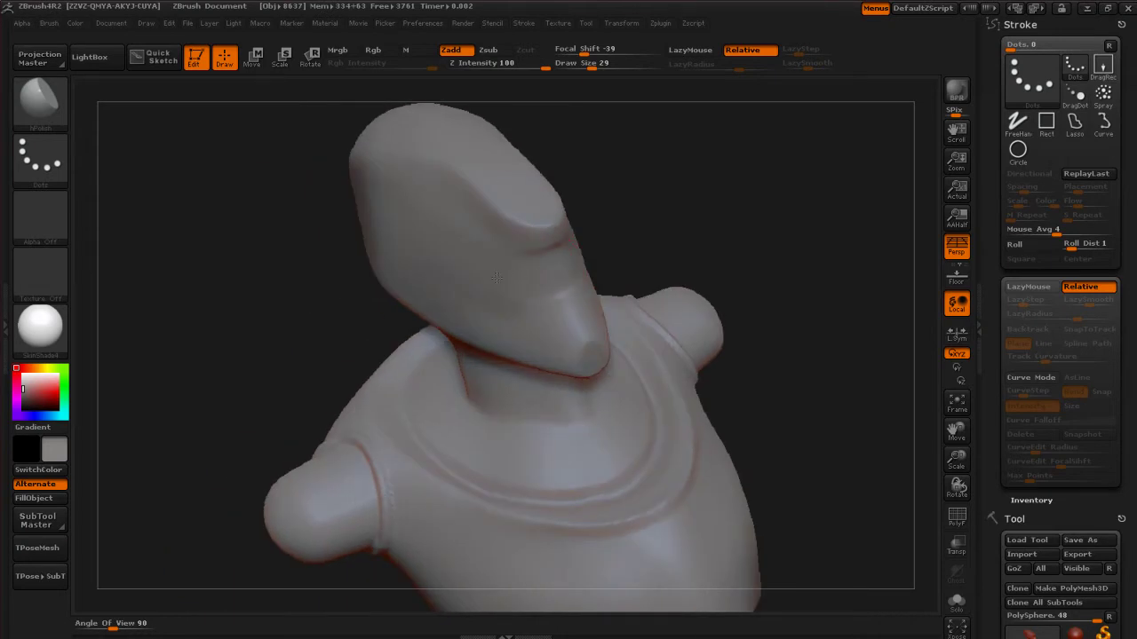
pyautogui.moveTo(638, 247)
pyautogui.mouseDown()
pyautogui.moveTo(668, 229)
pyautogui.moveTo(661, 237)
pyautogui.mouseUp()
pyautogui.keyDown('shift'); pyautogui.moveTo(552, 254); pyautogui.dragTo(507, 259); pyautogui.keyUp('shift')
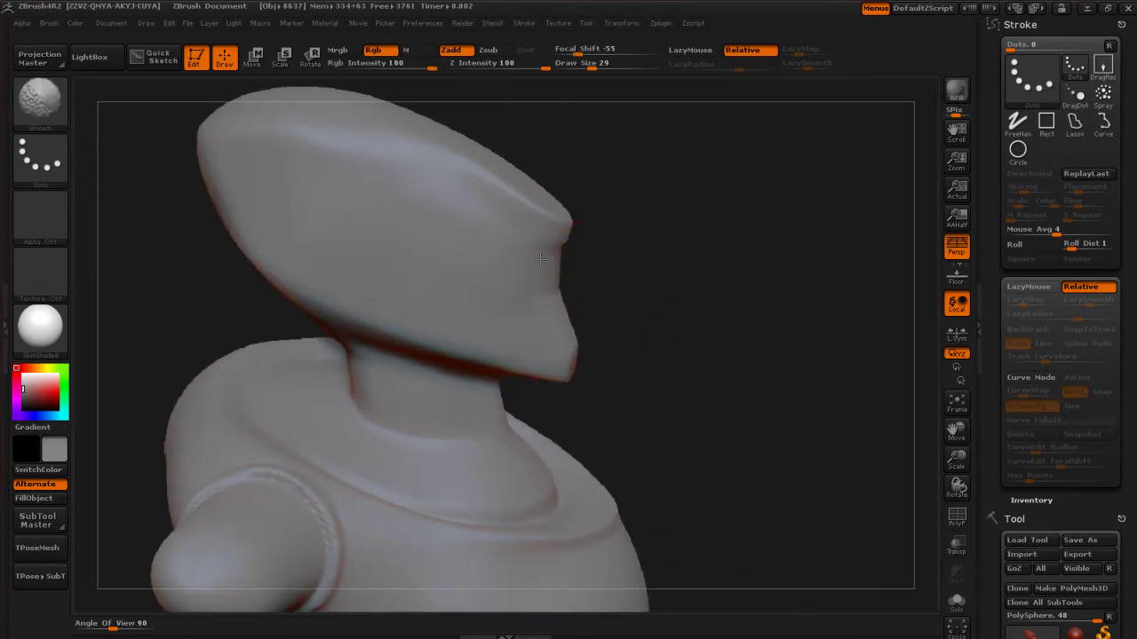
pyautogui.moveTo(647, 269)
pyautogui.mouseDown()
pyautogui.moveTo(657, 267)
pyautogui.moveTo(609, 286)
pyautogui.moveTo(560, 285)
pyautogui.mouseUp()
pyautogui.press('shift')
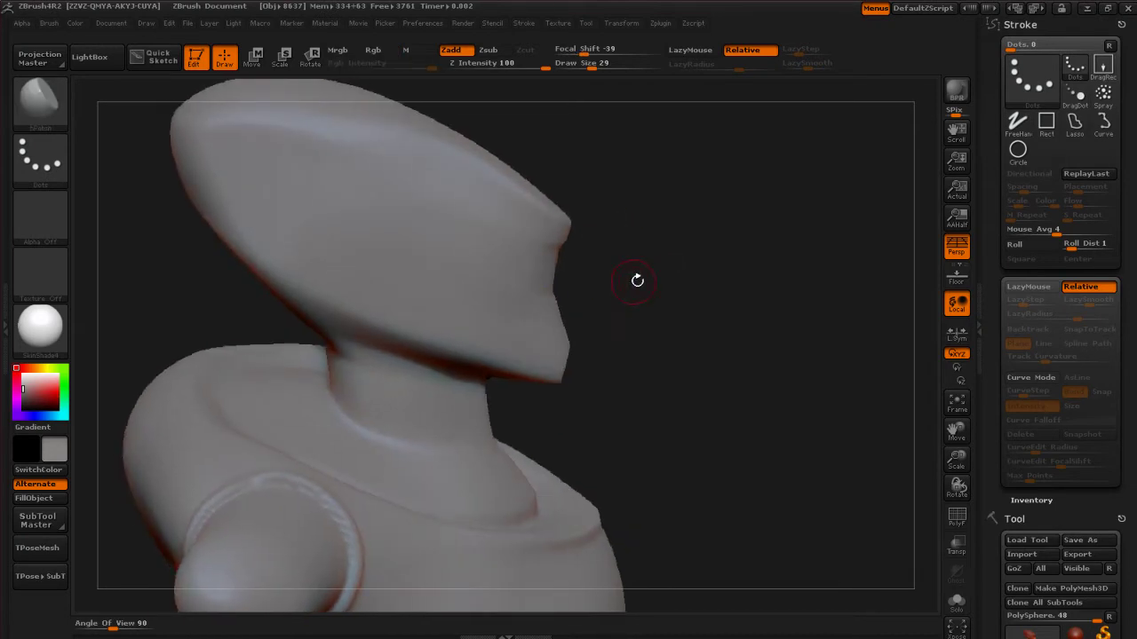
# Lower the Z intensity to 19 and polish the head's broad side plane with a larger brush
pyautogui.moveTo(649, 282)
pyautogui.mouseDown()
pyautogui.moveTo(652, 271)
pyautogui.moveTo(708, 320)
pyautogui.mouseUp()
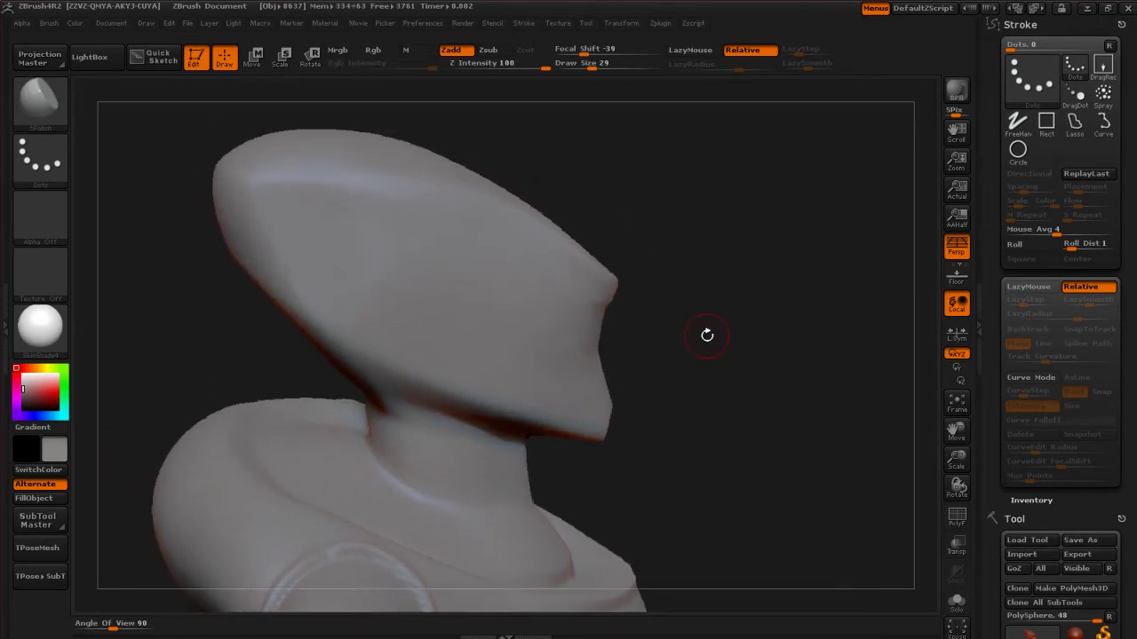
pyautogui.press('u')
pyautogui.press('u')
pyautogui.moveTo(675, 337); pyautogui.dragTo(633, 336)
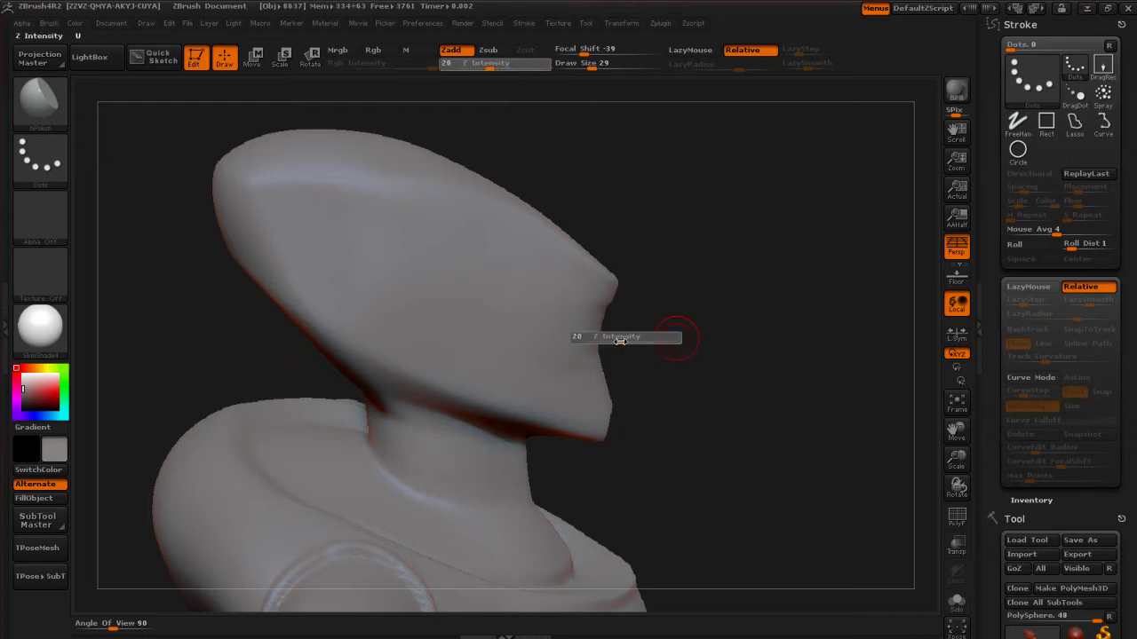
pyautogui.moveTo(620, 340); pyautogui.dragTo(618, 340)
pyautogui.press('s')
pyautogui.moveTo(390, 254); pyautogui.dragTo(414, 252)
pyautogui.moveTo(653, 219); pyautogui.dragTo(661, 211)
pyautogui.moveTo(574, 183)
pyautogui.mouseDown()
pyautogui.moveTo(570, 173)
pyautogui.moveTo(624, 190)
pyautogui.moveTo(614, 168)
pyautogui.mouseUp()
# Set the draw size to 74, then polish and smooth a bevel along the head's lower rear edge
pyautogui.press('s')
pyautogui.moveTo(413, 364); pyautogui.dragTo(434, 363)
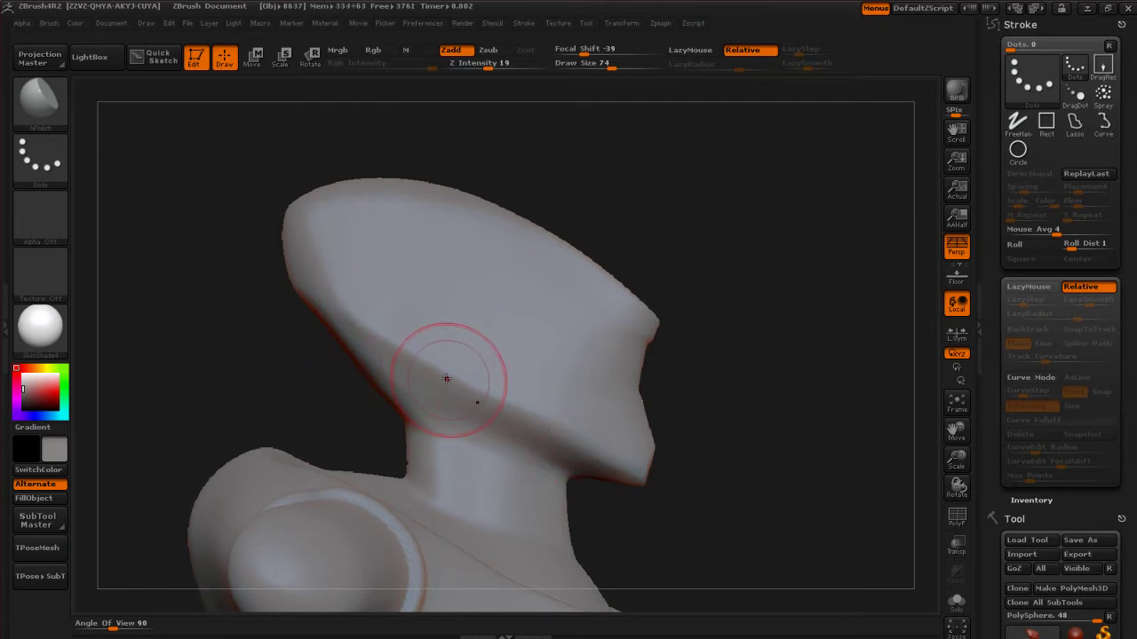
pyautogui.moveTo(495, 414)
pyautogui.mouseDown()
pyautogui.moveTo(396, 359)
pyautogui.moveTo(415, 398)
pyautogui.mouseUp()
pyautogui.moveTo(343, 152); pyautogui.dragTo(293, 241)
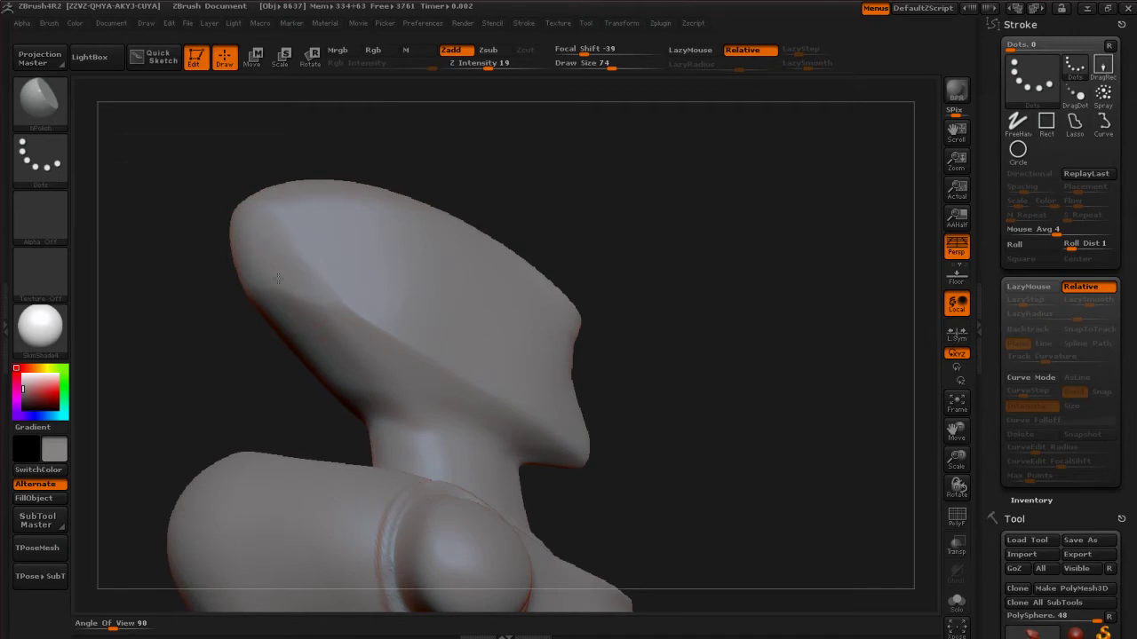
pyautogui.moveTo(258, 241); pyautogui.dragTo(309, 241)
pyautogui.keyDown('shift'); pyautogui.moveTo(300, 287); pyautogui.dragTo(279, 290); pyautogui.keyUp('shift')
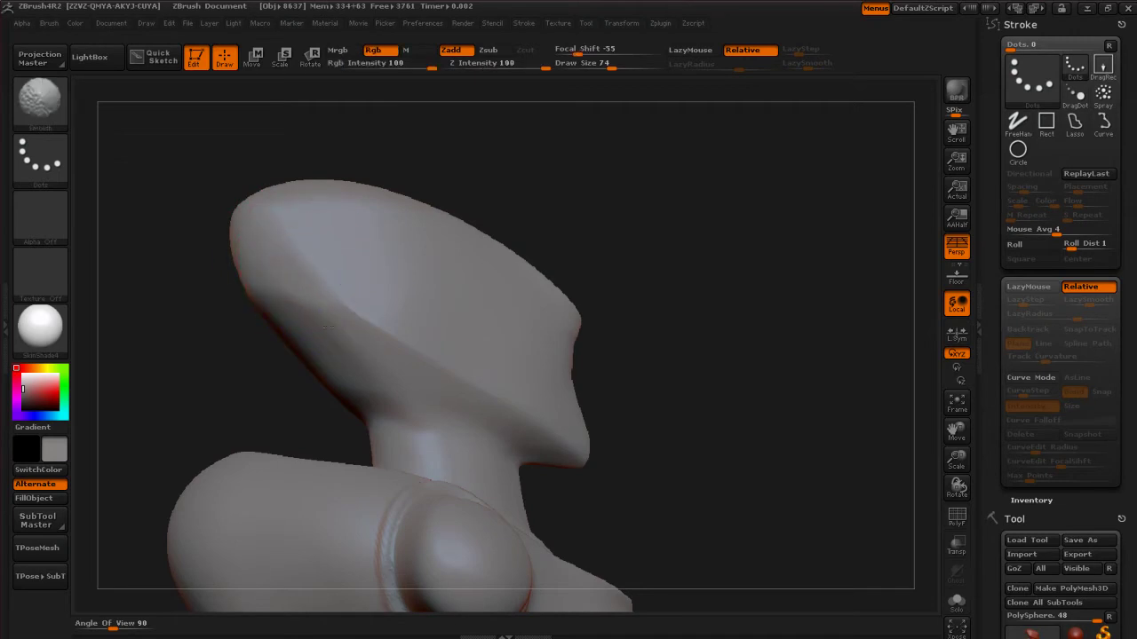
# Undo the trial stroke on the back of the head, set the draw size to 95 and polish a flat plane there
pyautogui.moveTo(640, 281)
pyautogui.mouseDown()
pyautogui.moveTo(638, 306)
pyautogui.moveTo(685, 350)
pyautogui.moveTo(680, 314)
pyautogui.moveTo(506, 302)
pyautogui.mouseUp()
pyautogui.moveTo(260, 310); pyautogui.dragTo(400, 325)
pyautogui.hotkey('ctrl', 'z')
pyautogui.press('s')
pyautogui.moveTo(252, 332); pyautogui.dragTo(260, 332)
pyautogui.moveTo(491, 345)
pyautogui.mouseDown()
pyautogui.moveTo(505, 318)
pyautogui.moveTo(250, 322)
pyautogui.mouseUp()
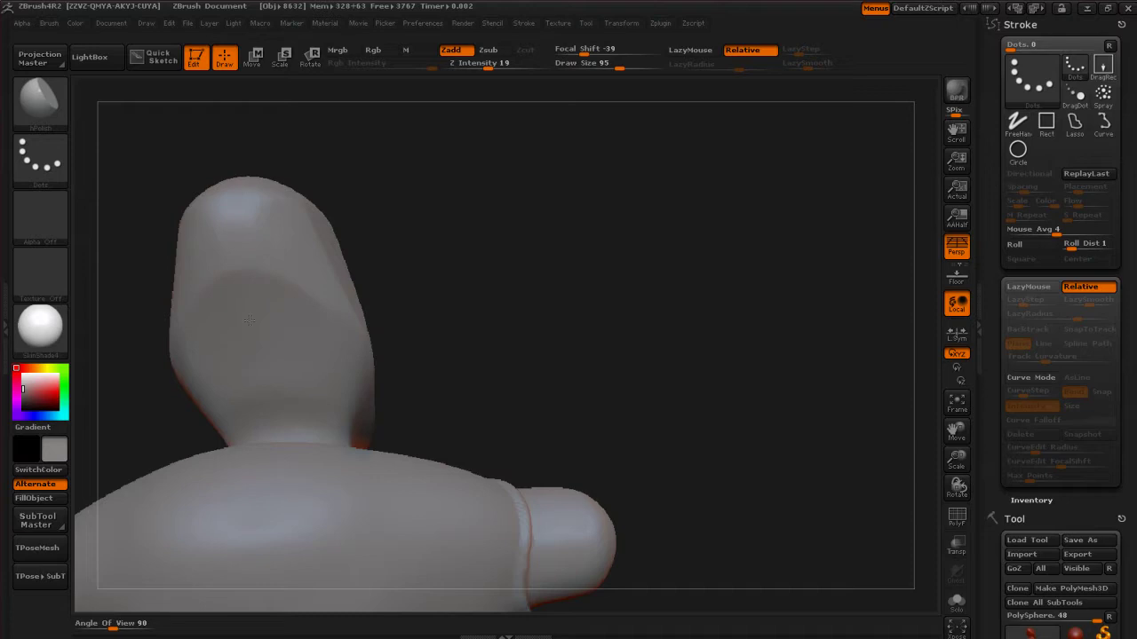
pyautogui.moveTo(499, 329); pyautogui.dragTo(280, 377)
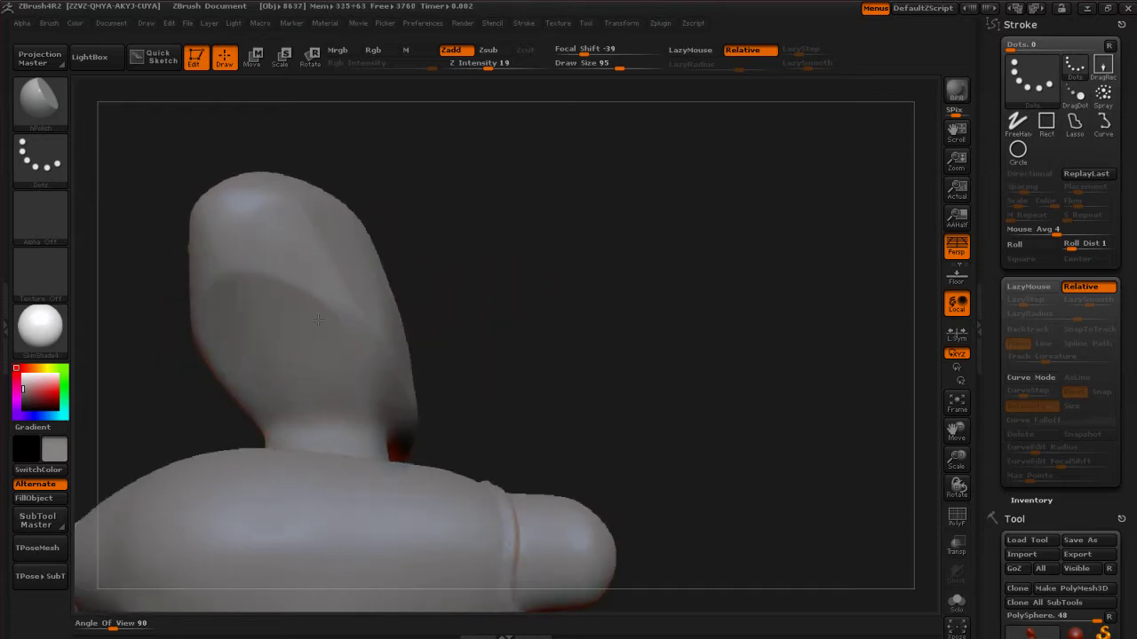
# Smooth the rear plane's edges and polish the upper back of the head
pyautogui.moveTo(530, 338); pyautogui.dragTo(465, 352)
pyautogui.keyDown('shift'); pyautogui.moveTo(355, 366); pyautogui.dragTo(258, 303); pyautogui.keyUp('shift')
pyautogui.moveTo(590, 332); pyautogui.dragTo(638, 337)
pyautogui.moveTo(437, 164); pyautogui.dragTo(499, 173)
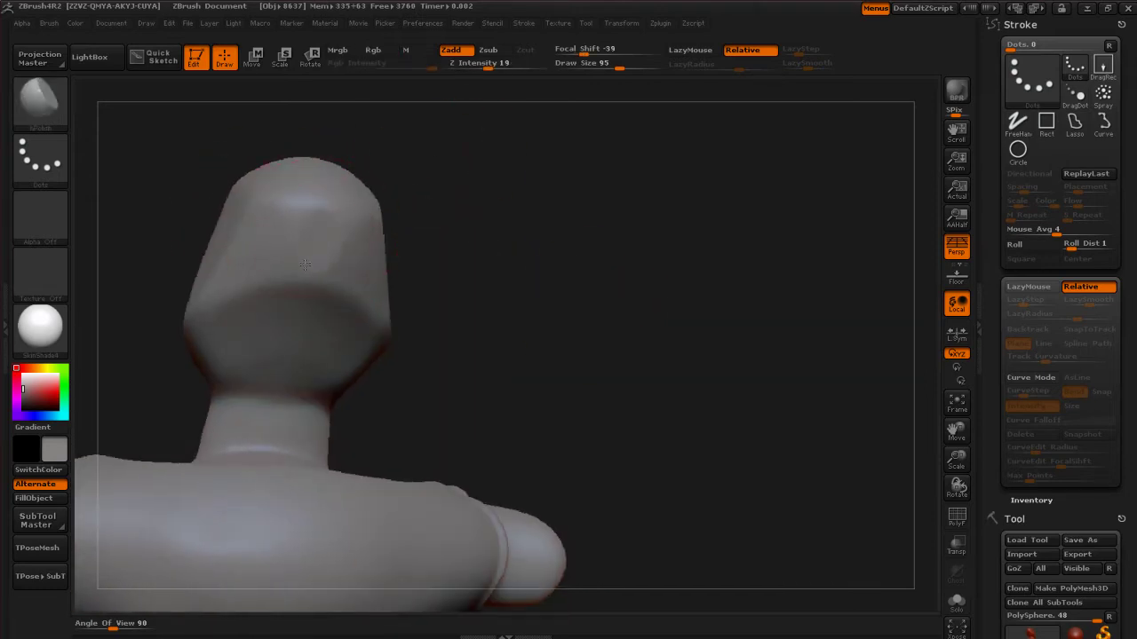
pyautogui.moveTo(441, 194)
pyautogui.mouseDown()
pyautogui.moveTo(381, 246)
pyautogui.moveTo(295, 263)
pyautogui.mouseUp()
pyautogui.moveTo(380, 253)
pyautogui.keyDown('alt'); pyautogui.mouseDown()
pyautogui.moveTo(518, 282)
pyautogui.moveTo(484, 297)
pyautogui.mouseUp(); pyautogui.keyUp('alt')
# Reduce the draw size to 38 and polish the bevel along the head's lower rear edge
pyautogui.press('s')
pyautogui.moveTo(486, 297); pyautogui.dragTo(404, 276)
pyautogui.press('s')
pyautogui.moveTo(489, 289); pyautogui.dragTo(495, 270)
pyautogui.moveTo(454, 310); pyautogui.dragTo(446, 329)
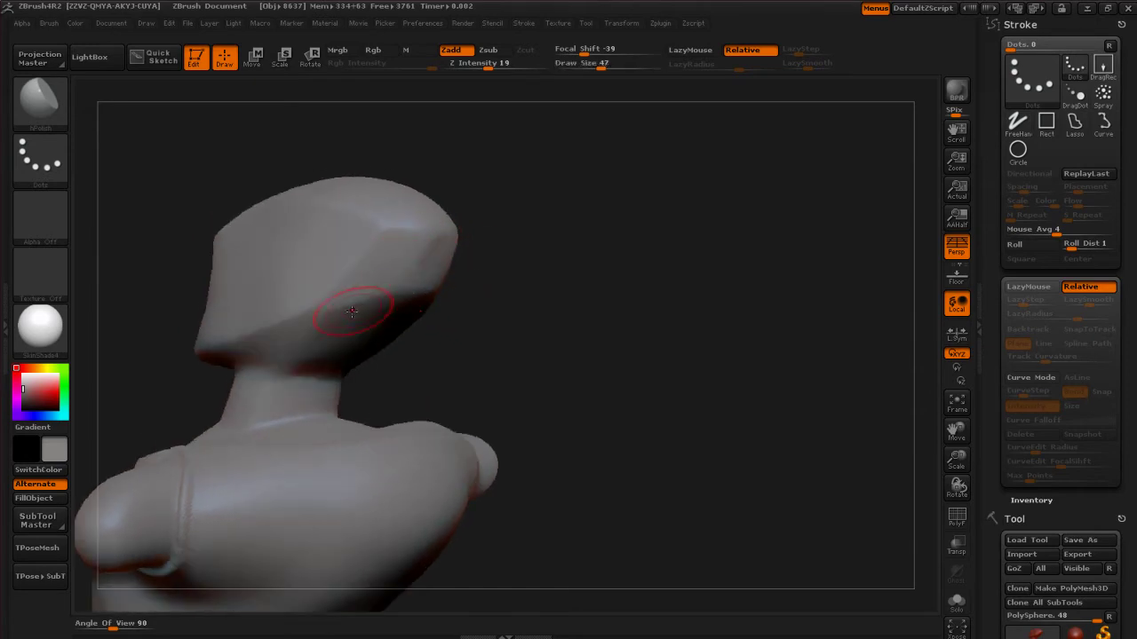
pyautogui.press('s')
pyautogui.moveTo(357, 311); pyautogui.dragTo(352, 310)
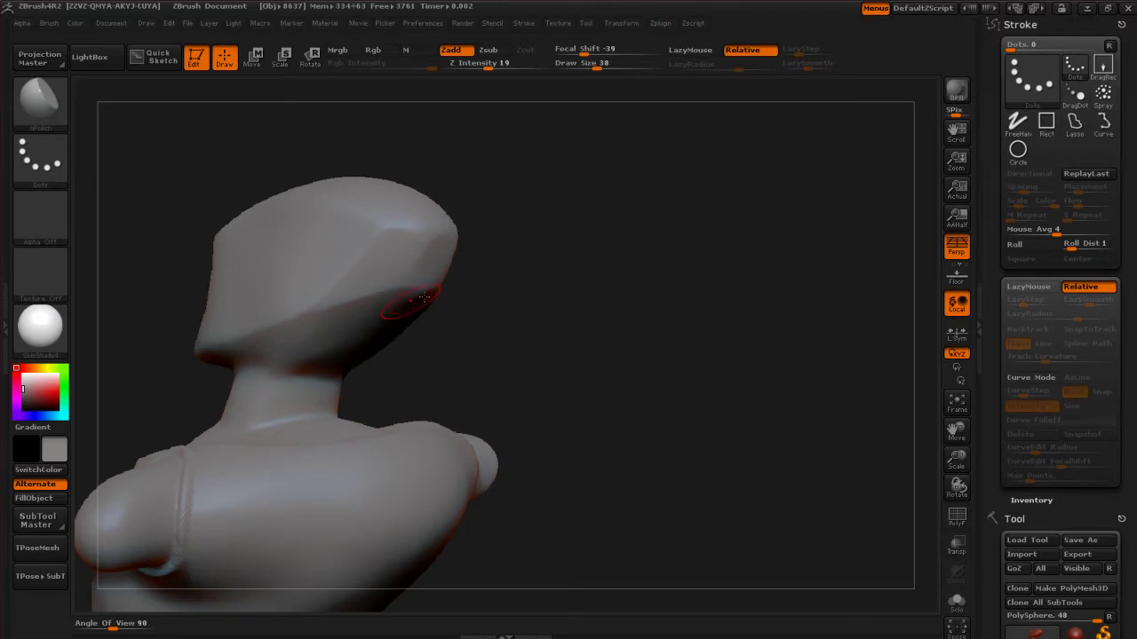
pyautogui.moveTo(499, 296)
pyautogui.mouseDown()
pyautogui.moveTo(482, 328)
pyautogui.moveTo(466, 300)
pyautogui.moveTo(523, 264)
pyautogui.moveTo(462, 227)
pyautogui.moveTo(409, 236)
pyautogui.mouseUp()
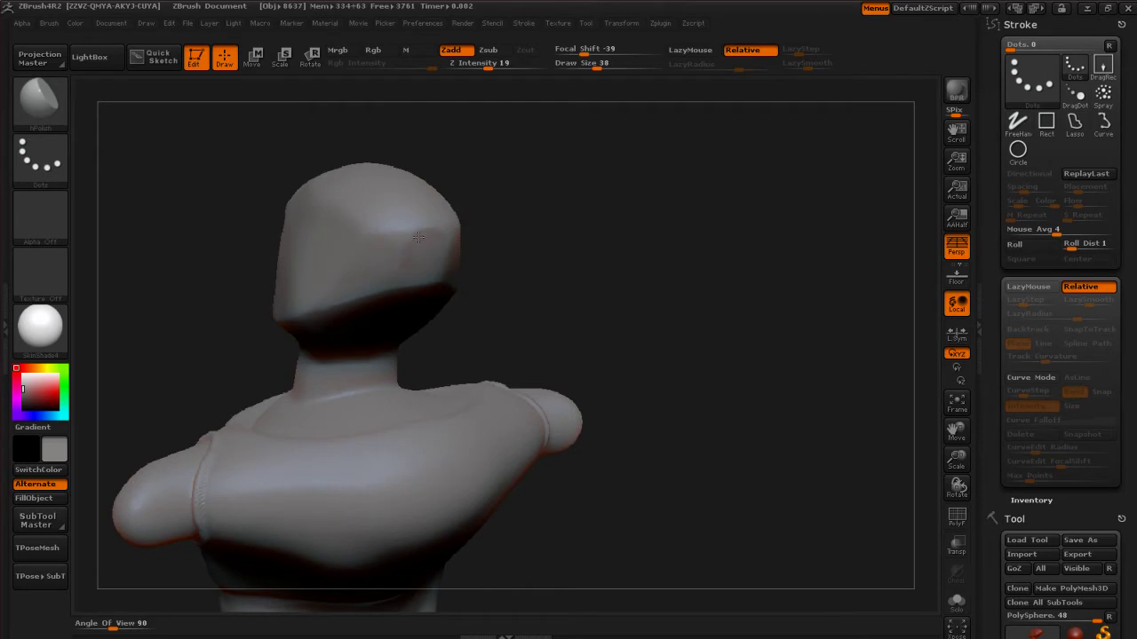
pyautogui.moveTo(519, 235)
pyautogui.mouseDown()
pyautogui.moveTo(477, 261)
pyautogui.moveTo(422, 255)
pyautogui.mouseUp()
# Smooth the corner at the back of the head where the polished planes meet
pyautogui.press('shift')
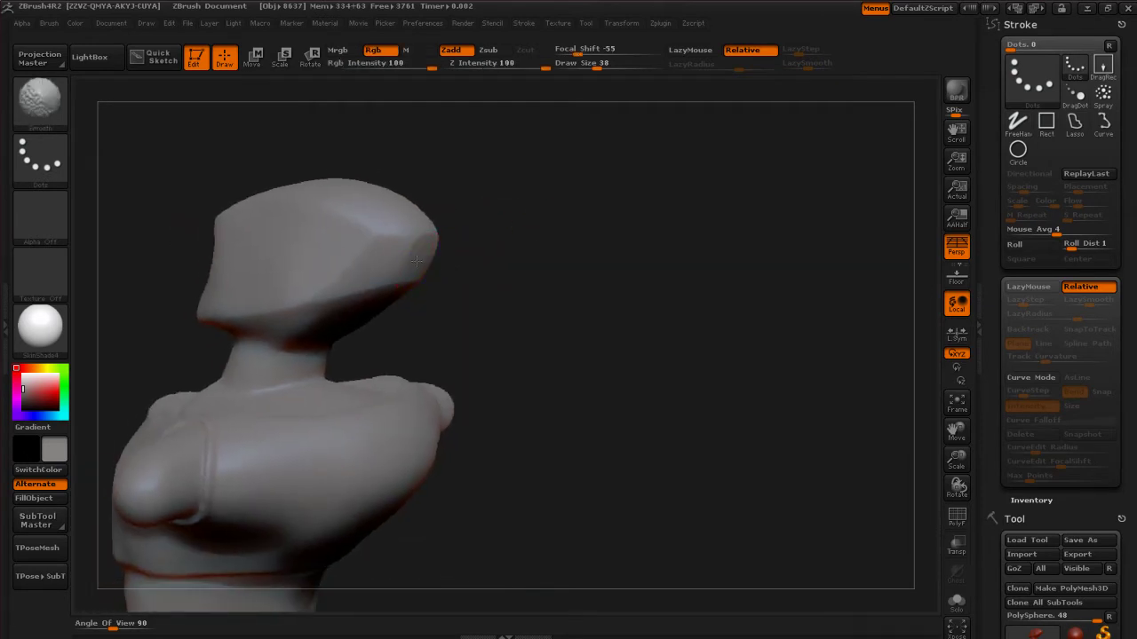
pyautogui.moveTo(564, 322); pyautogui.dragTo(588, 312)
pyautogui.moveTo(604, 360)
pyautogui.mouseDown()
pyautogui.moveTo(591, 363)
pyautogui.moveTo(622, 375)
pyautogui.moveTo(565, 368)
pyautogui.moveTo(554, 384)
pyautogui.moveTo(553, 329)
pyautogui.mouseUp()
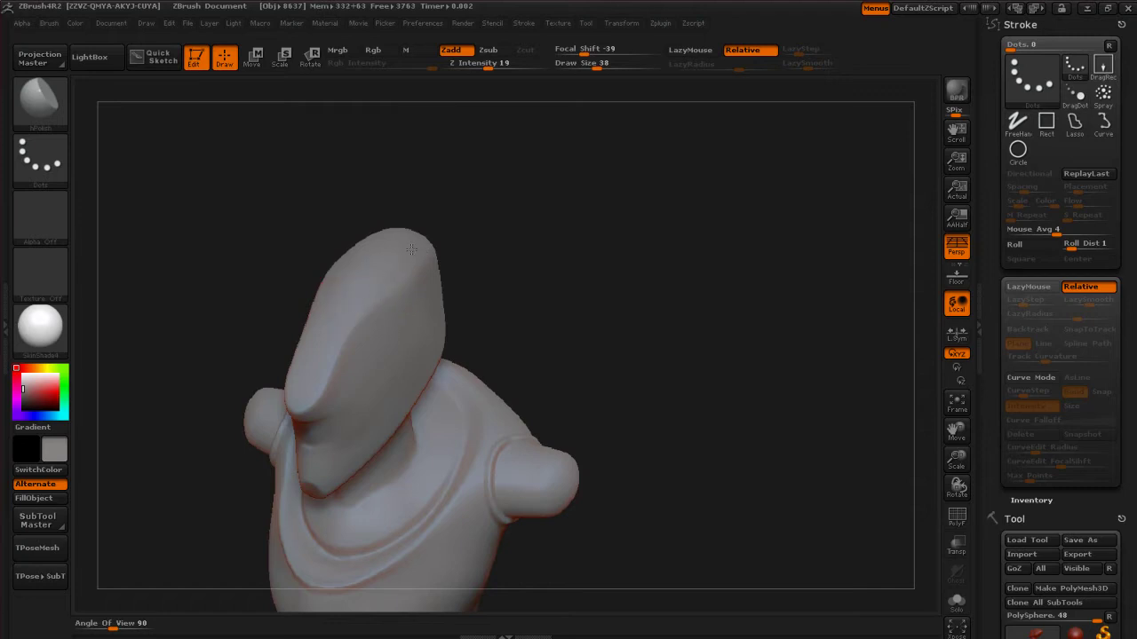
pyautogui.moveTo(540, 314)
pyautogui.mouseDown()
pyautogui.moveTo(604, 287)
pyautogui.moveTo(652, 307)
pyautogui.moveTo(599, 317)
pyautogui.moveTo(660, 279)
pyautogui.moveTo(653, 396)
pyautogui.mouseUp()
pyautogui.keyDown('shift'); pyautogui.moveTo(475, 466); pyautogui.dragTo(482, 450); pyautogui.keyUp('shift')
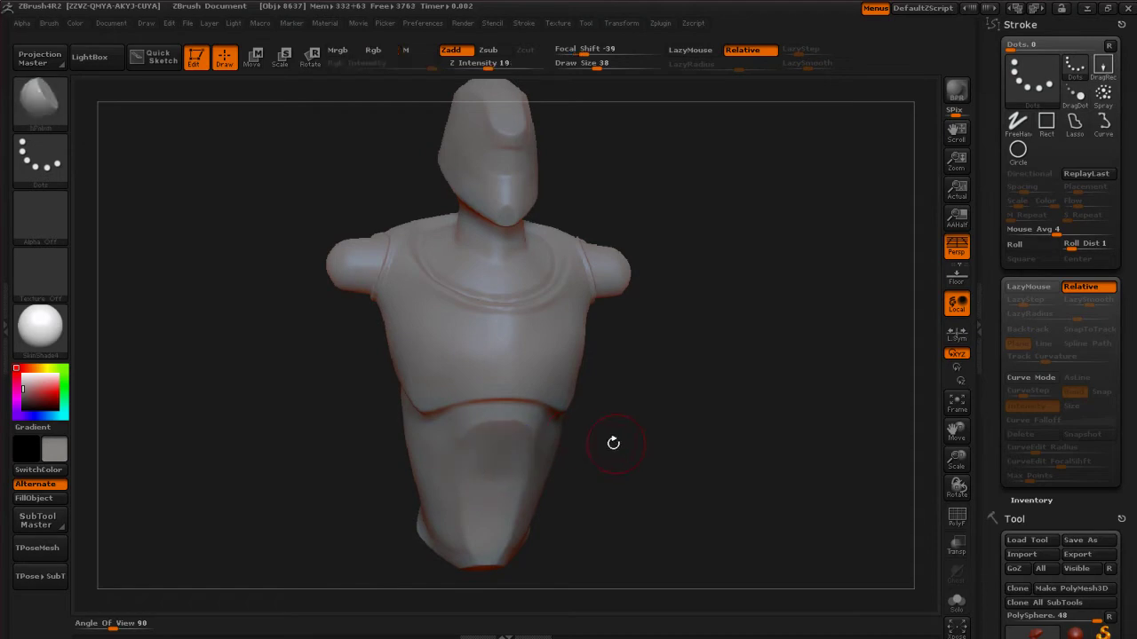
# Switch to the Move brush, set the draw size to 70 and adjust the head's profile
pyautogui.press('b')
pyautogui.press('m')
pyautogui.press('v')
pyautogui.press('s')
pyautogui.moveTo(555, 447); pyautogui.dragTo(581, 448)
pyautogui.moveTo(651, 416)
pyautogui.mouseDown()
pyautogui.moveTo(675, 426)
pyautogui.moveTo(657, 358)
pyautogui.moveTo(690, 388)
pyautogui.moveTo(680, 353)
pyautogui.moveTo(676, 366)
pyautogui.mouseUp()
pyautogui.press('s')
pyautogui.moveTo(478, 215); pyautogui.dragTo(463, 215)
# Undo the last move and refine the brow and front of the head in profile
pyautogui.moveTo(647, 213); pyautogui.dragTo(546, 207)
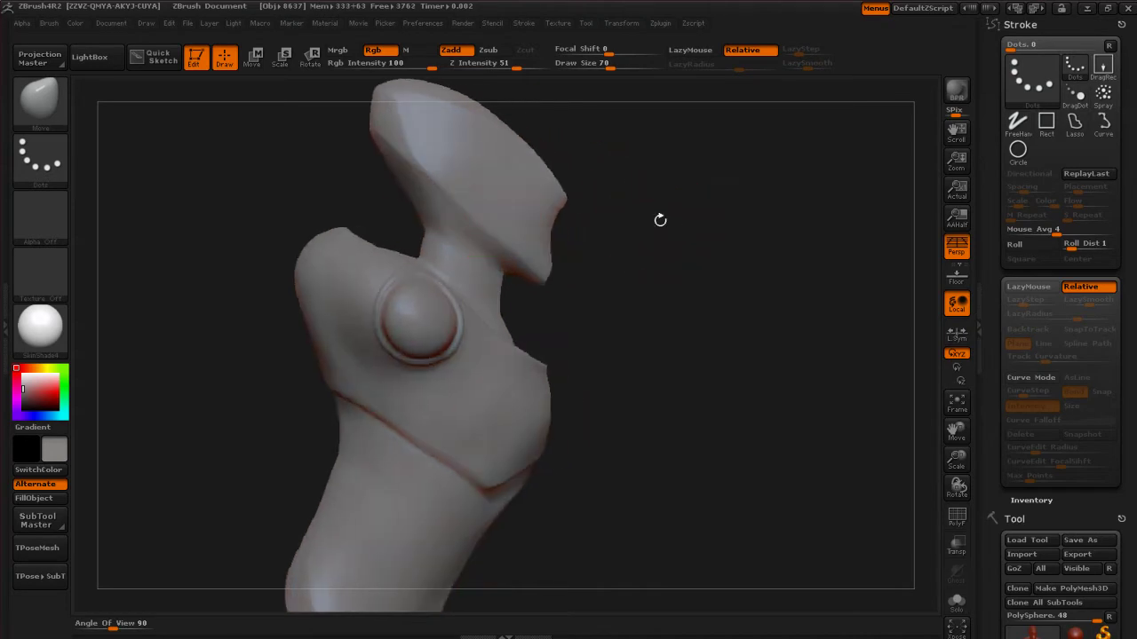
pyautogui.hotkey('ctrl', 'z')
pyautogui.moveTo(644, 201); pyautogui.dragTo(617, 198)
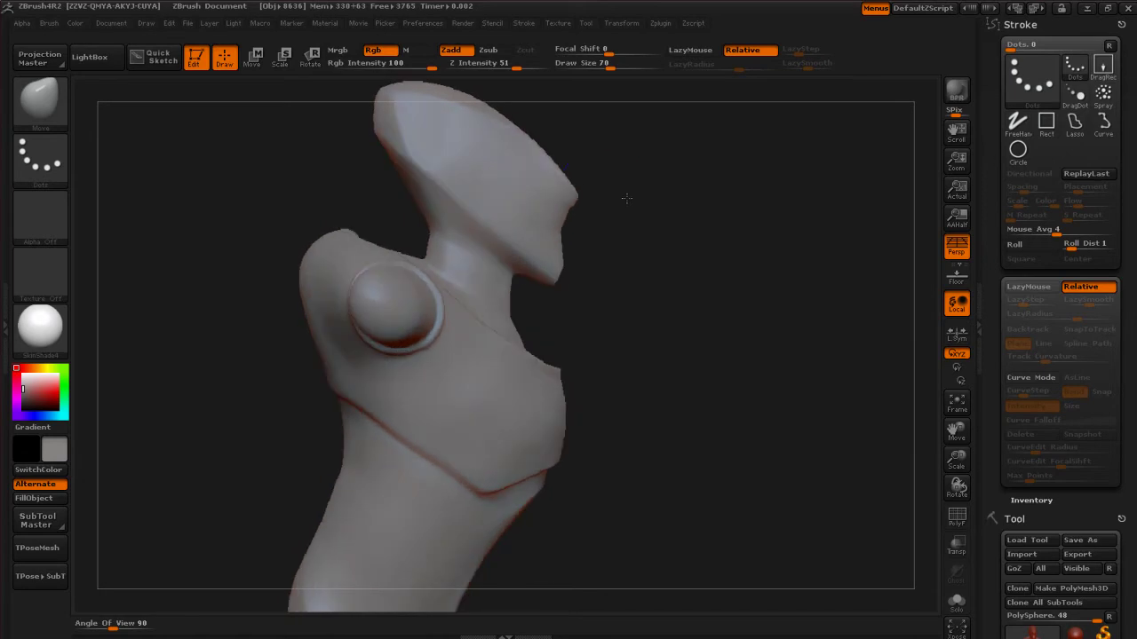
pyautogui.moveTo(553, 178); pyautogui.dragTo(538, 203)
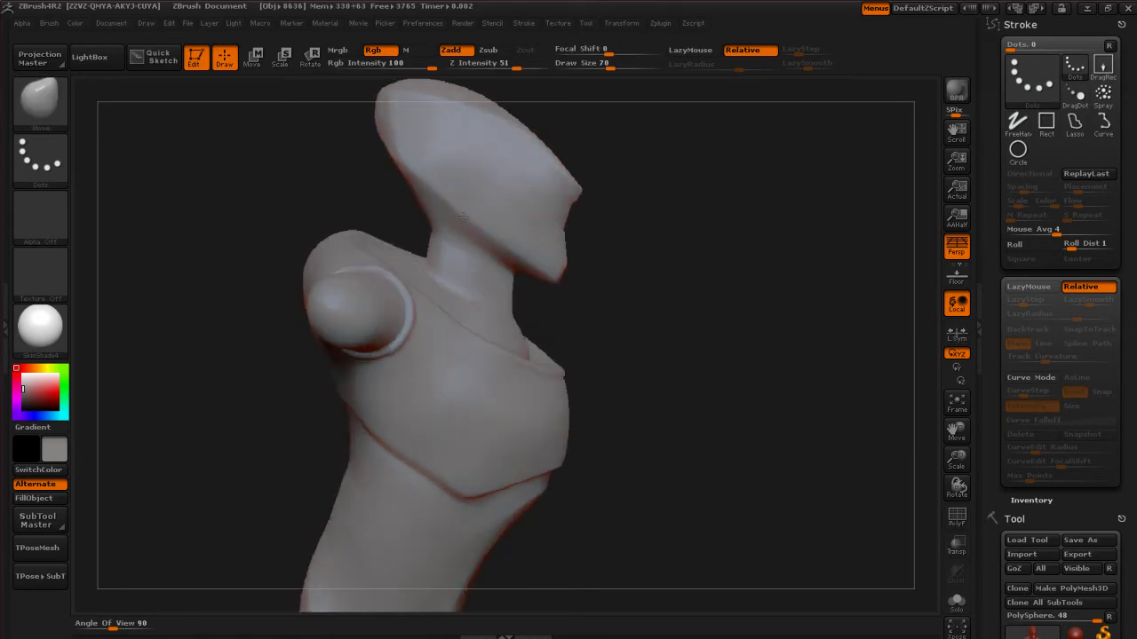
pyautogui.moveTo(613, 288)
pyautogui.mouseDown()
pyautogui.moveTo(611, 258)
pyautogui.moveTo(619, 279)
pyautogui.mouseUp()
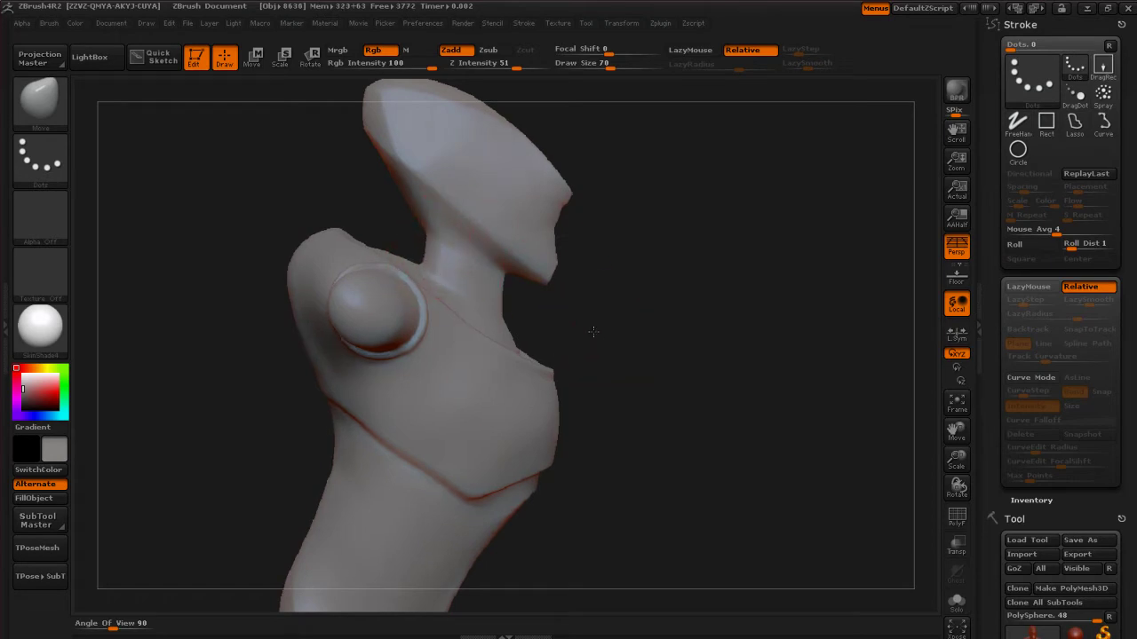
pyautogui.moveTo(593, 315); pyautogui.dragTo(497, 313)
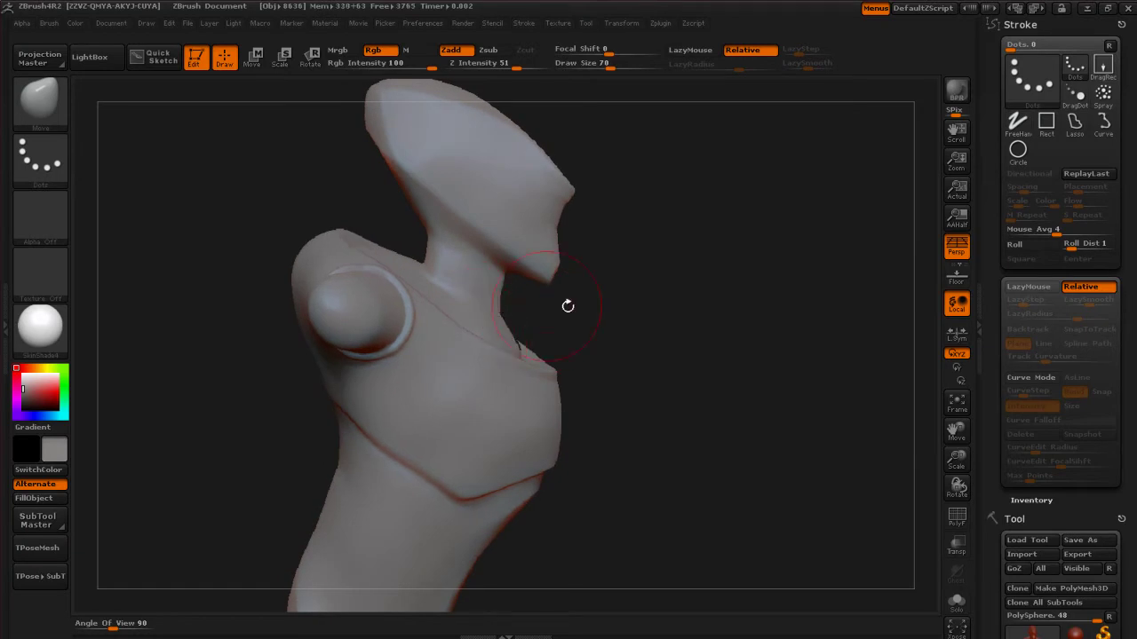
pyautogui.moveTo(600, 311)
pyautogui.mouseDown()
pyautogui.moveTo(622, 325)
pyautogui.moveTo(698, 325)
pyautogui.mouseUp()
# Set the draw size to 47 and smooth the abdomen below the chest plate
pyautogui.moveTo(638, 231)
pyautogui.mouseDown()
pyautogui.moveTo(672, 276)
pyautogui.moveTo(703, 381)
pyautogui.moveTo(663, 448)
pyautogui.moveTo(583, 498)
pyautogui.moveTo(639, 436)
pyautogui.moveTo(622, 421)
pyautogui.moveTo(614, 488)
pyautogui.moveTo(581, 515)
pyautogui.mouseUp()
pyautogui.press('s')
pyautogui.moveTo(490, 509); pyautogui.dragTo(484, 508)
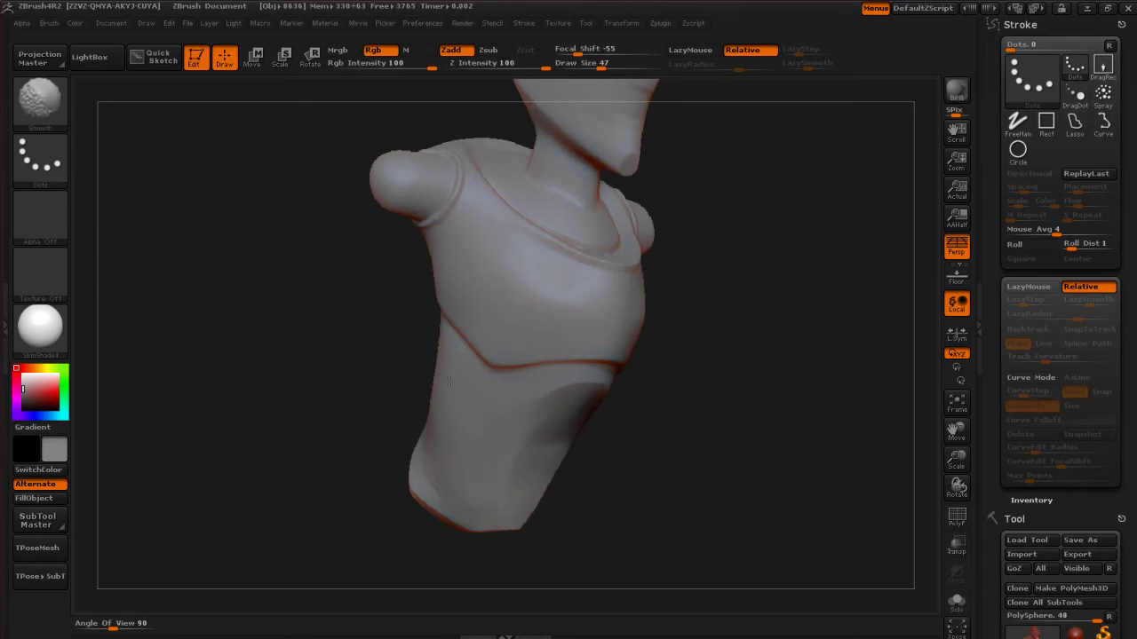
pyautogui.moveTo(672, 470)
pyautogui.mouseDown()
pyautogui.moveTo(527, 429)
pyautogui.moveTo(549, 463)
pyautogui.moveTo(502, 512)
pyautogui.mouseUp()
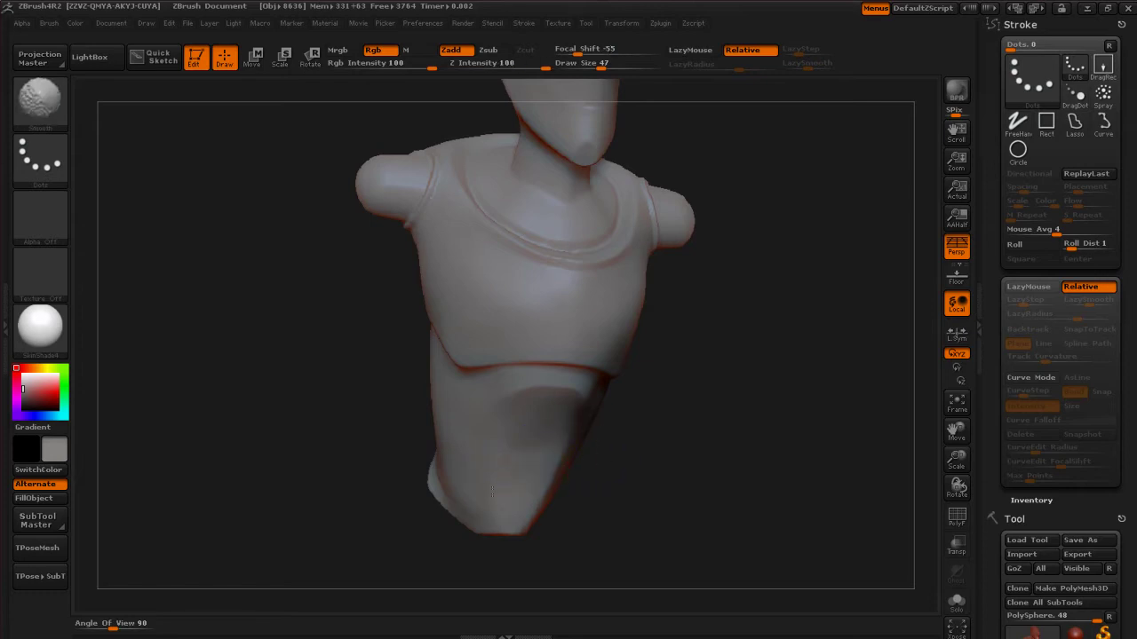
pyautogui.moveTo(662, 449)
pyautogui.mouseDown()
pyautogui.moveTo(708, 429)
pyautogui.moveTo(719, 388)
pyautogui.moveTo(510, 325)
pyautogui.moveTo(560, 322)
pyautogui.mouseUp()
# Set the draw size to 58 and smooth the side plane of the head
pyautogui.press('s')
pyautogui.moveTo(693, 382)
pyautogui.mouseDown()
pyautogui.moveTo(718, 406)
pyautogui.moveTo(680, 426)
pyautogui.moveTo(715, 411)
pyautogui.moveTo(697, 452)
pyautogui.moveTo(725, 436)
pyautogui.moveTo(685, 421)
pyautogui.moveTo(685, 442)
pyautogui.mouseUp()
pyautogui.press('s')
pyautogui.moveTo(444, 196); pyautogui.dragTo(442, 196)
pyautogui.keyDown('alt'); pyautogui.moveTo(612, 213); pyautogui.dragTo(611, 262); pyautogui.keyUp('alt')
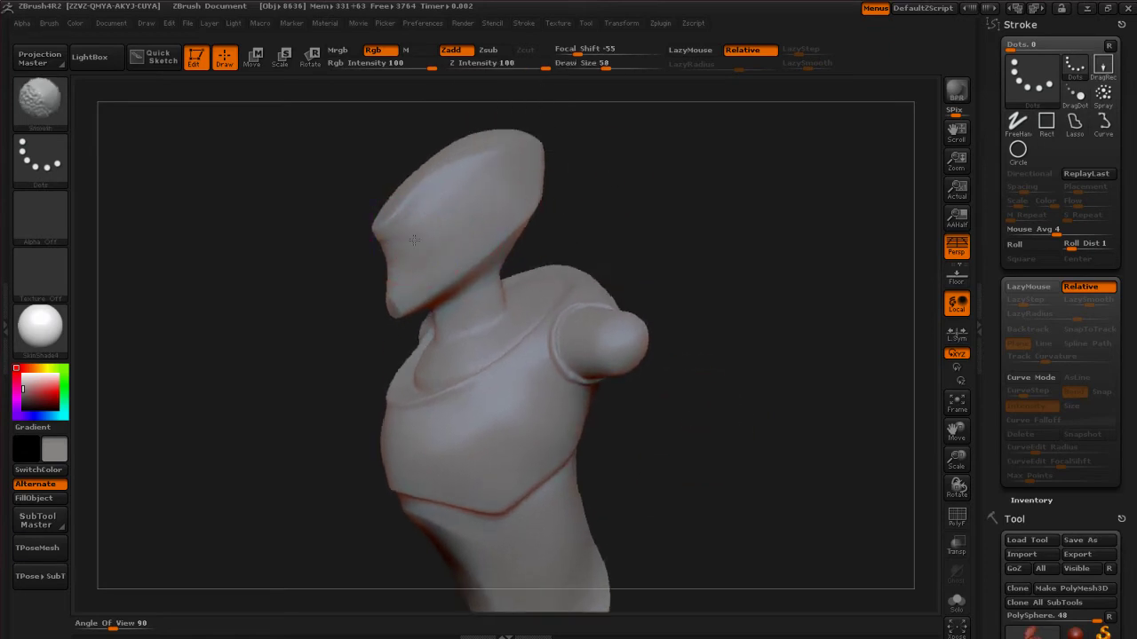
pyautogui.moveTo(444, 233)
pyautogui.keyDown('shift'); pyautogui.mouseDown()
pyautogui.moveTo(504, 213)
pyautogui.moveTo(491, 190)
pyautogui.mouseUp(); pyautogui.keyUp('shift')
pyautogui.moveTo(622, 204)
pyautogui.mouseDown()
pyautogui.moveTo(665, 211)
pyautogui.moveTo(655, 246)
pyautogui.moveTo(705, 282)
pyautogui.moveTo(684, 330)
pyautogui.moveTo(722, 394)
pyautogui.mouseUp()
pyautogui.press('shift')
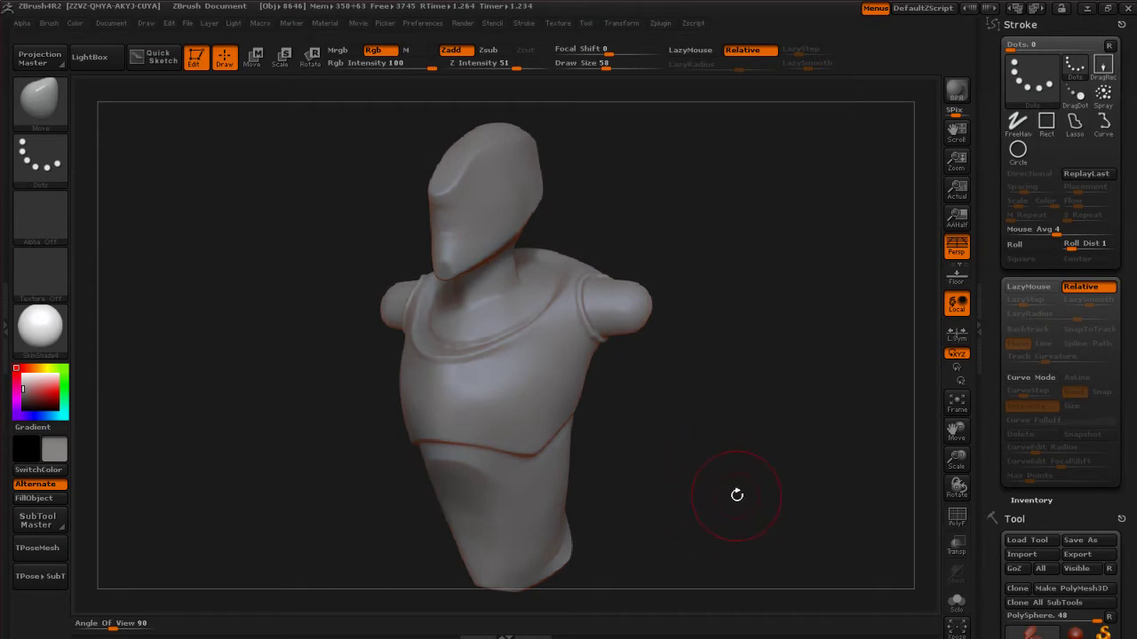
# Show the floor grid beneath the bust
pyautogui.moveTo(737, 499); pyautogui.dragTo(736, 497)
pyautogui.press('shift')
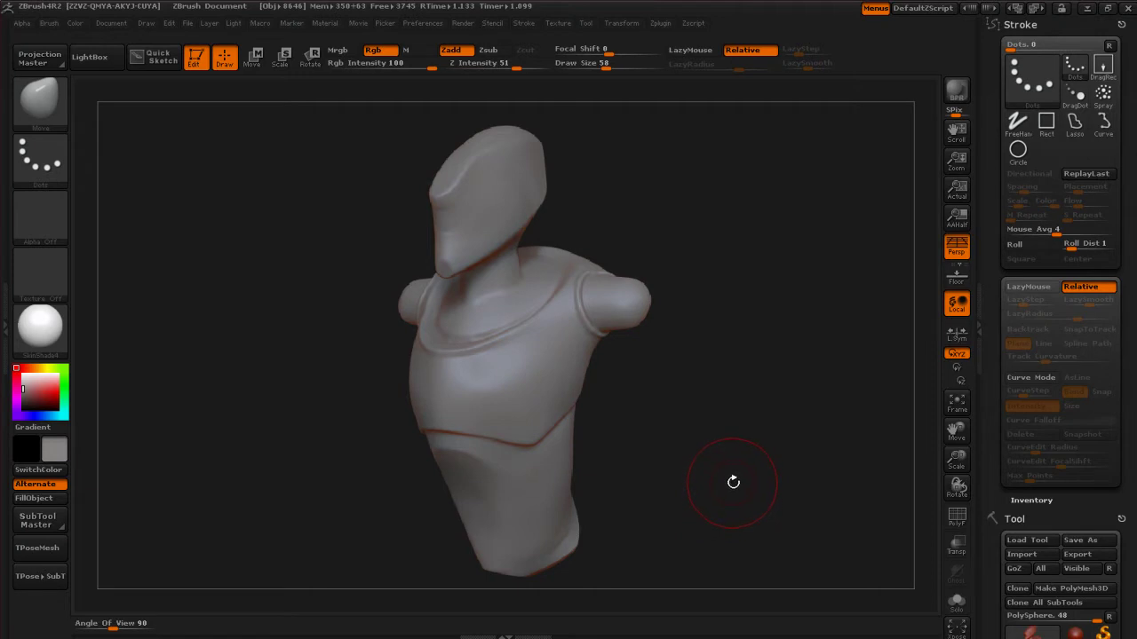
pyautogui.moveTo(736, 480); pyautogui.dragTo(736, 495)
pyautogui.click(956, 277)
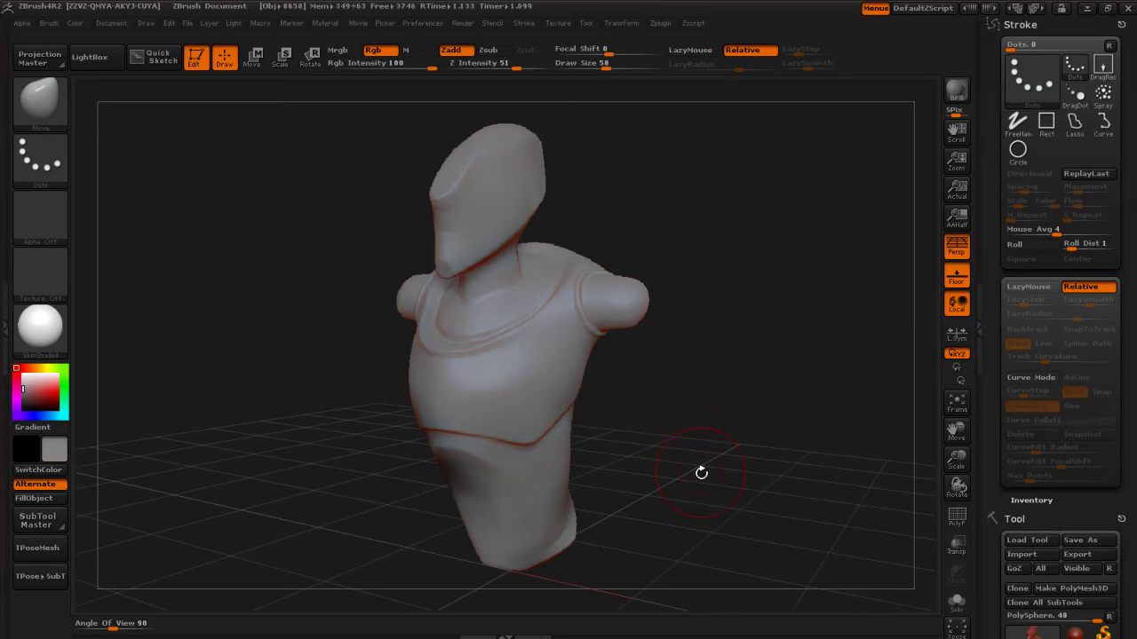
pyautogui.press('shift')
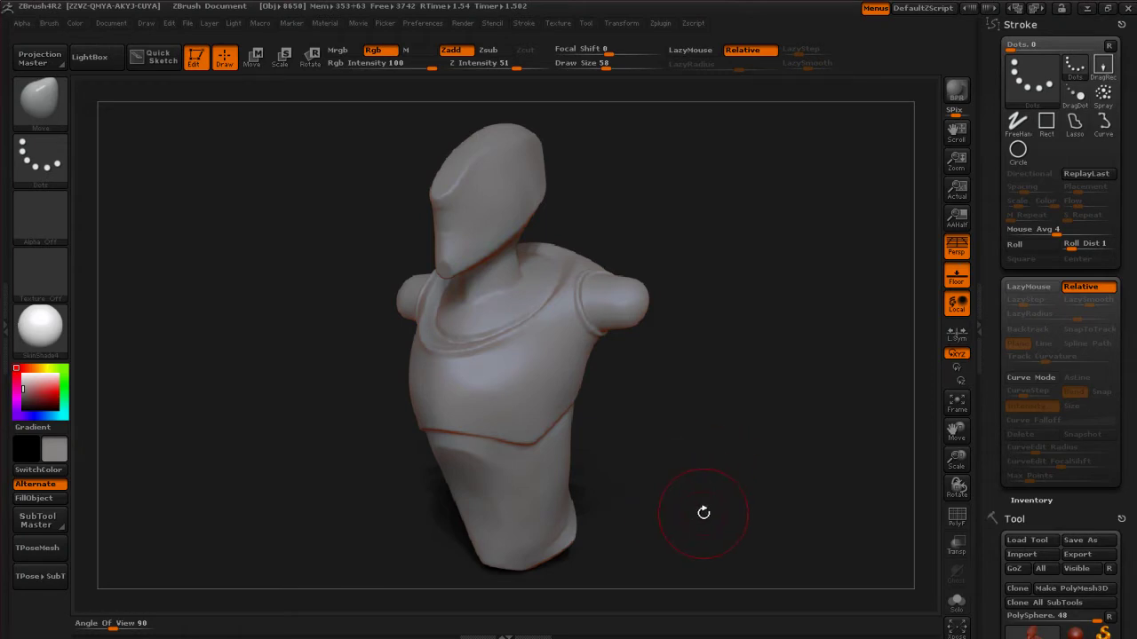
pyautogui.moveTo(704, 515)
pyautogui.mouseDown()
pyautogui.moveTo(769, 479)
pyautogui.moveTo(736, 482)
pyautogui.moveTo(733, 495)
pyautogui.moveTo(648, 485)
pyautogui.mouseUp()
# Enlarge the Move brush to 118 and pull the front of the torso's base outward and downward, reshaping the belly line
pyautogui.press('s')
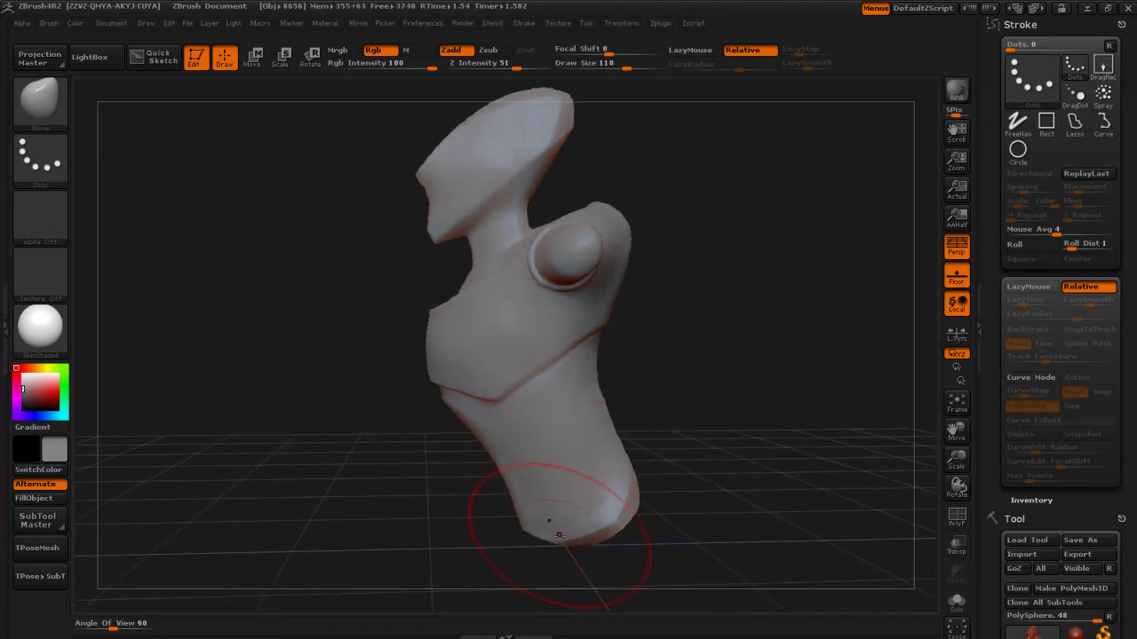
pyautogui.moveTo(559, 536)
pyautogui.mouseDown()
pyautogui.moveTo(556, 551)
pyautogui.moveTo(521, 551)
pyautogui.mouseUp()
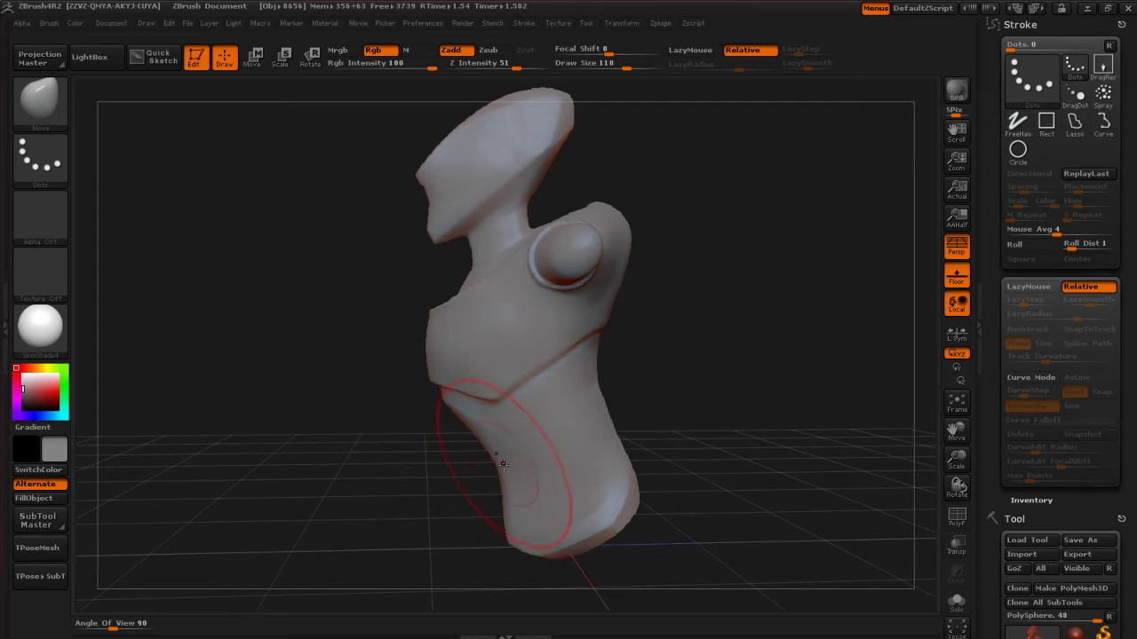
pyautogui.moveTo(504, 467); pyautogui.dragTo(495, 432)
# Set the draw size to 106 and adjust the sides of the waist symmetrically from the front
pyautogui.moveTo(679, 406); pyautogui.dragTo(593, 427)
pyautogui.press('s')
pyautogui.moveTo(658, 399)
pyautogui.mouseDown()
pyautogui.moveTo(647, 375)
pyautogui.moveTo(666, 366)
pyautogui.mouseUp()
pyautogui.moveTo(692, 417)
pyautogui.mouseDown()
pyautogui.moveTo(680, 444)
pyautogui.moveTo(658, 442)
pyautogui.moveTo(696, 446)
pyautogui.mouseUp()
pyautogui.moveTo(680, 493); pyautogui.dragTo(635, 494)
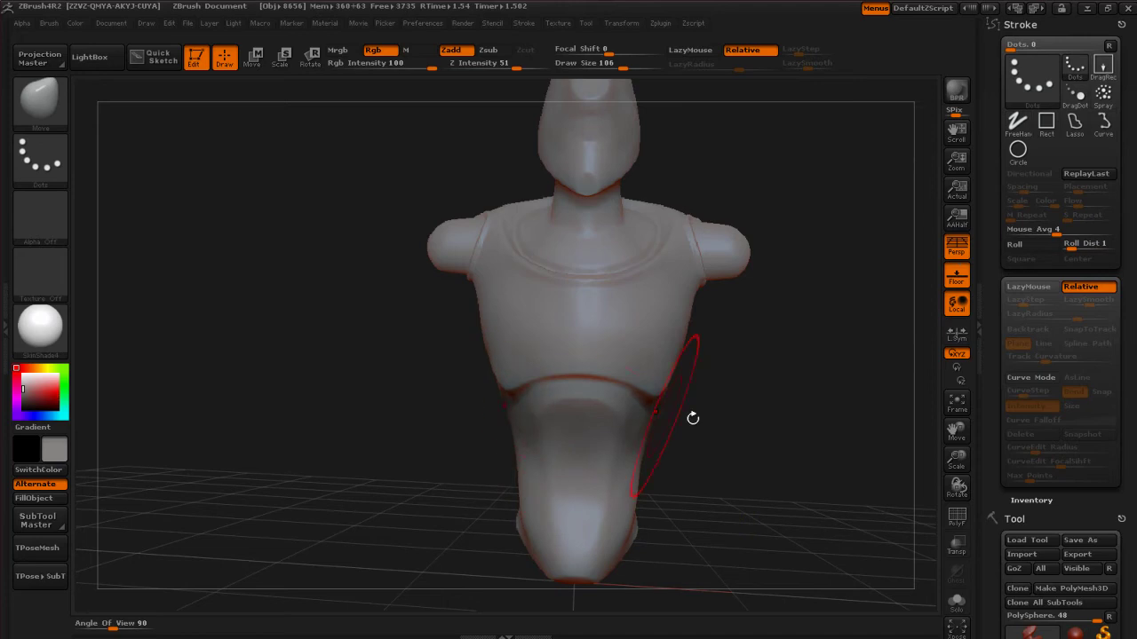
# Reduce the draw size to 65 and reposition the shoulder rims from behind
pyautogui.moveTo(720, 421)
pyautogui.mouseDown()
pyautogui.moveTo(666, 406)
pyautogui.moveTo(692, 424)
pyautogui.moveTo(736, 411)
pyautogui.moveTo(751, 358)
pyautogui.moveTo(730, 377)
pyautogui.moveTo(716, 338)
pyautogui.moveTo(703, 347)
pyautogui.moveTo(767, 352)
pyautogui.moveTo(680, 385)
pyautogui.moveTo(685, 406)
pyautogui.moveTo(392, 276)
pyautogui.mouseUp()
pyautogui.press('s')
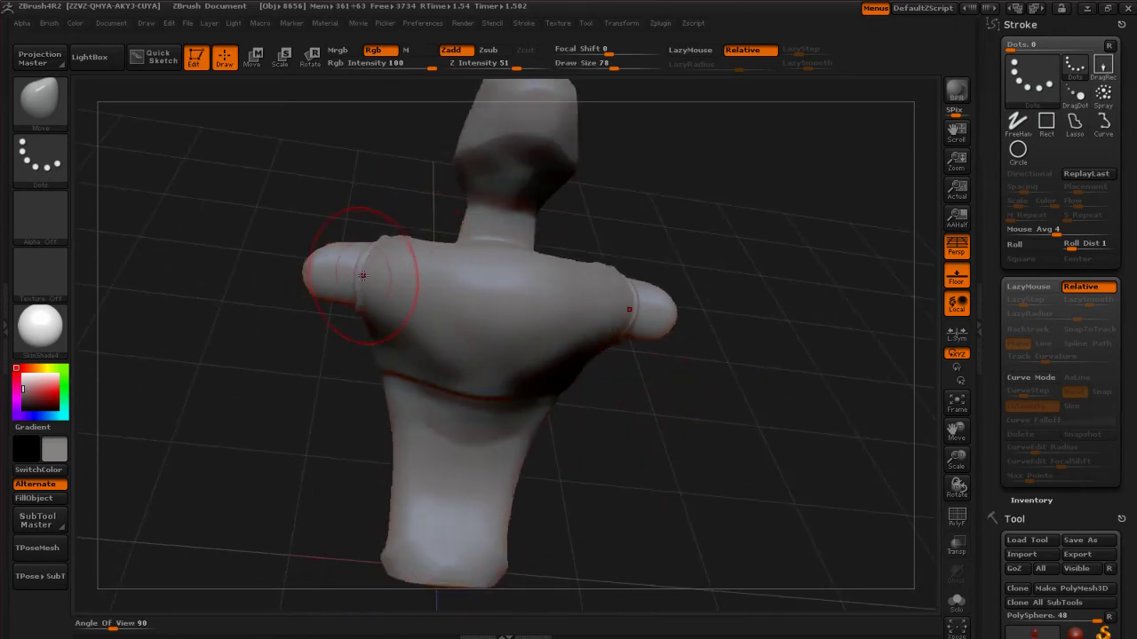
pyautogui.press('s')
pyautogui.click(367, 272)
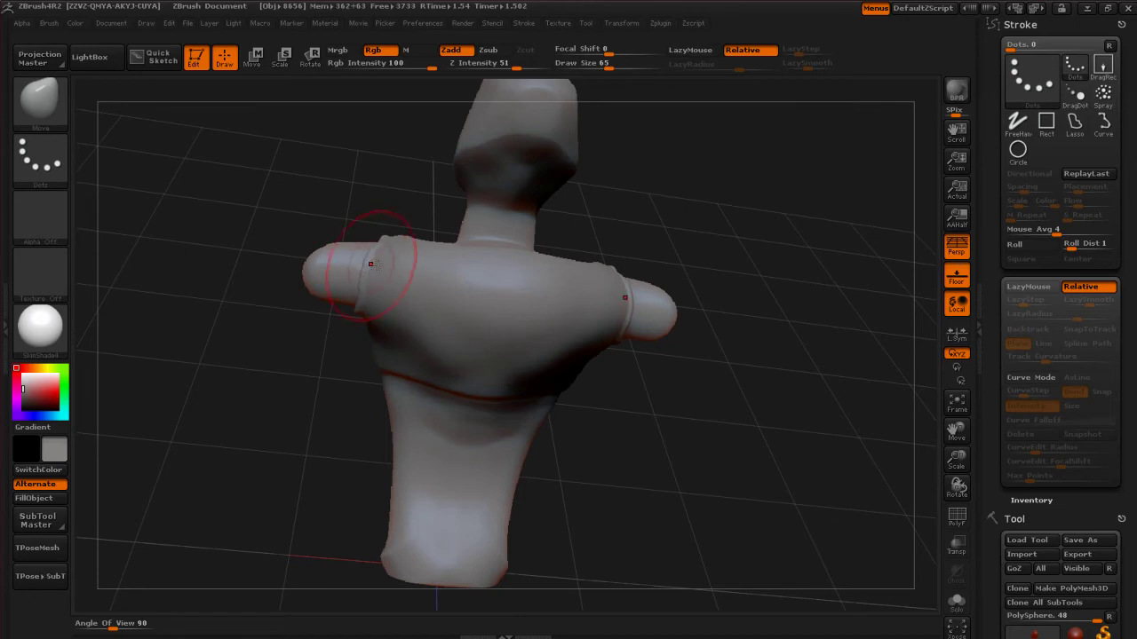
pyautogui.moveTo(594, 388); pyautogui.dragTo(680, 382)
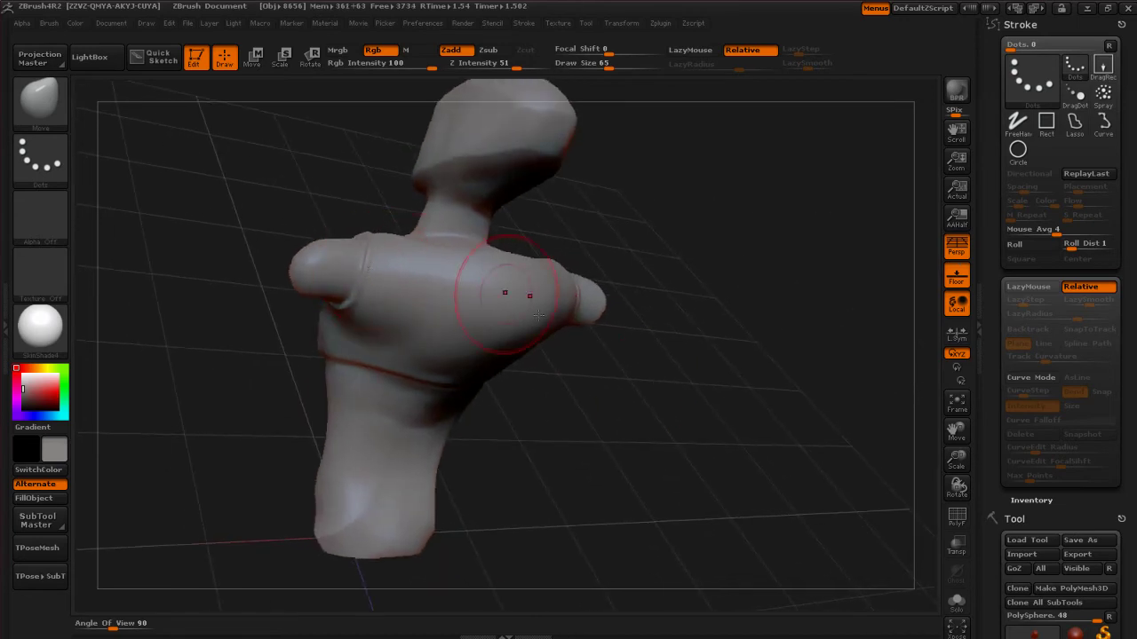
pyautogui.moveTo(577, 335); pyautogui.dragTo(563, 351)
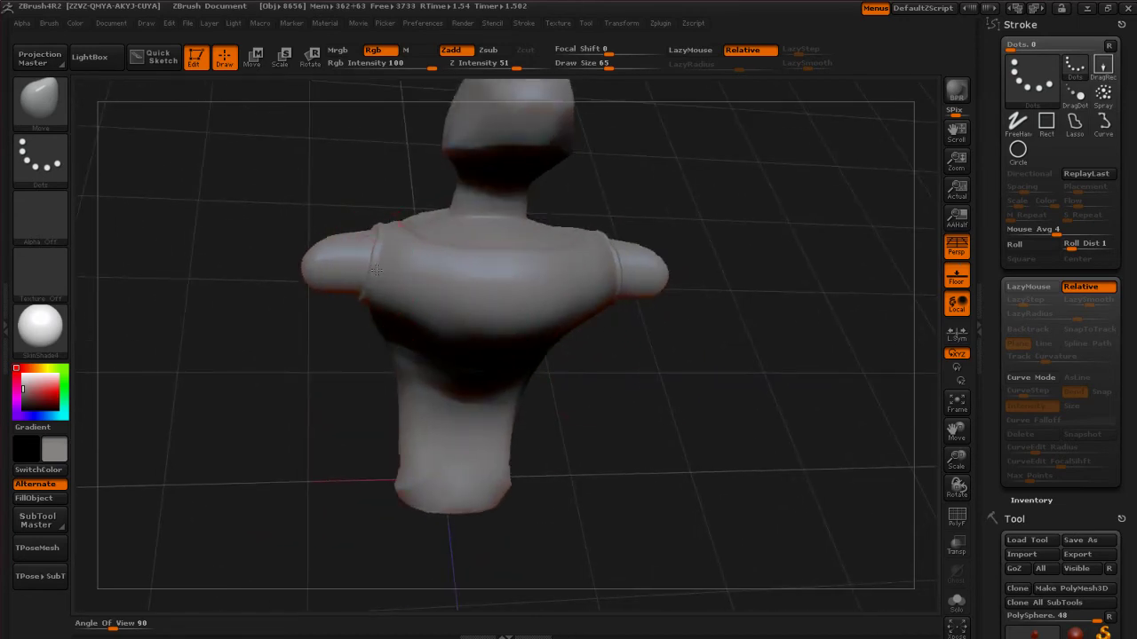
pyautogui.moveTo(622, 374)
pyautogui.mouseDown()
pyautogui.moveTo(614, 391)
pyautogui.moveTo(652, 399)
pyautogui.moveTo(630, 416)
pyautogui.moveTo(438, 264)
pyautogui.mouseUp()
# Move the slopes between neck and shoulders with a larger brush to round the upper back's contour
pyautogui.press('s')
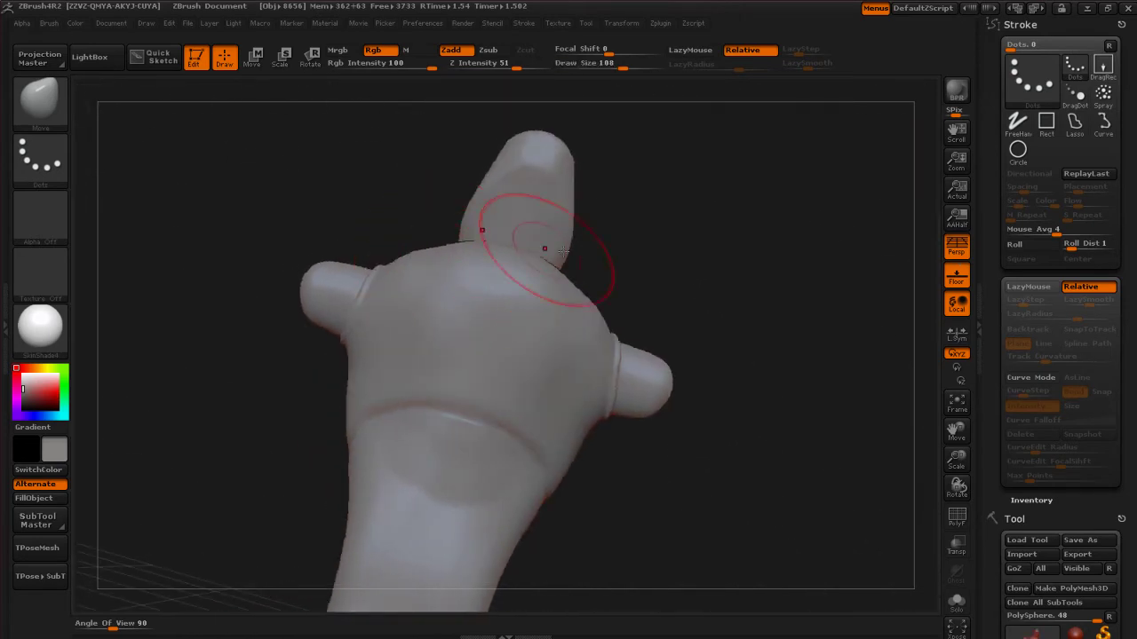
pyautogui.moveTo(629, 263); pyautogui.dragTo(651, 260)
pyautogui.press('s')
pyautogui.moveTo(457, 269); pyautogui.dragTo(453, 269)
pyautogui.moveTo(434, 218)
pyautogui.mouseDown()
pyautogui.moveTo(411, 222)
pyautogui.moveTo(431, 255)
pyautogui.mouseUp()
pyautogui.press('s')
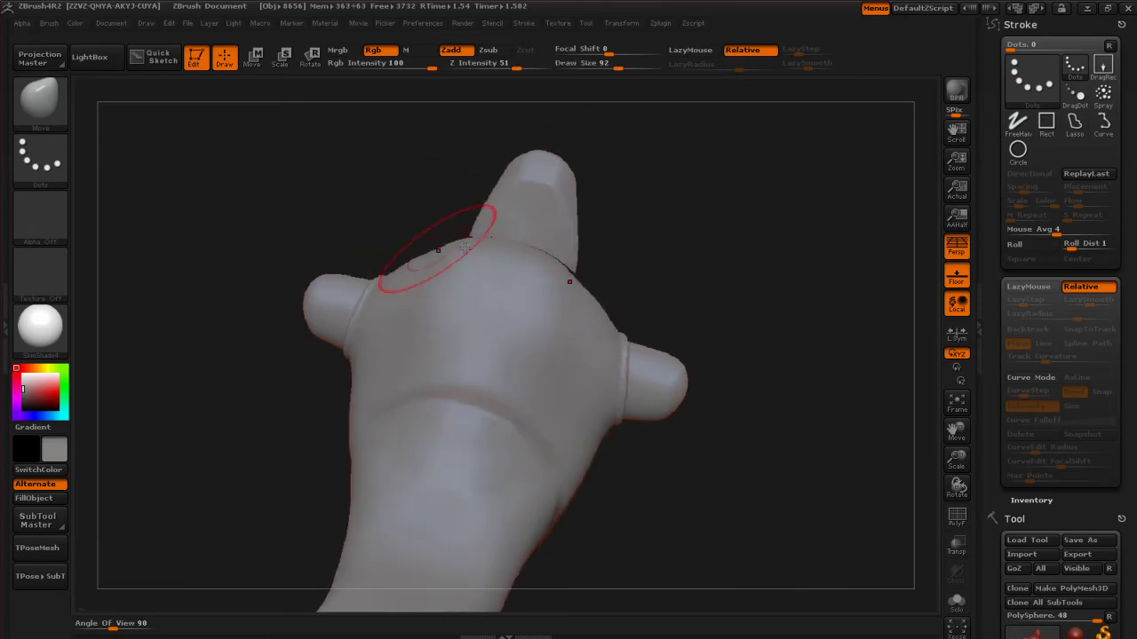
# Set the draw size to 110 and push in the back of the torso beneath the shoulder joints
pyautogui.moveTo(665, 293)
pyautogui.mouseDown()
pyautogui.moveTo(722, 297)
pyautogui.moveTo(574, 303)
pyautogui.moveTo(641, 291)
pyautogui.mouseUp()
pyautogui.press('s')
pyautogui.moveTo(588, 333); pyautogui.dragTo(594, 333)
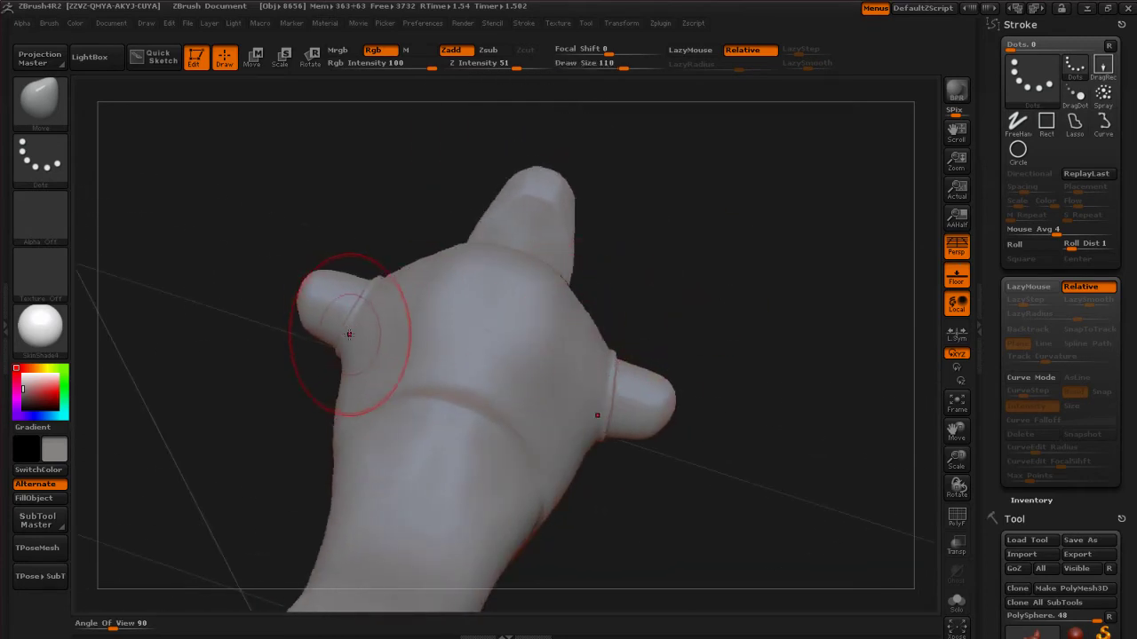
pyautogui.moveTo(350, 340); pyautogui.dragTo(343, 322)
pyautogui.moveTo(685, 322)
pyautogui.mouseDown()
pyautogui.moveTo(696, 345)
pyautogui.moveTo(617, 375)
pyautogui.moveTo(626, 389)
pyautogui.moveTo(539, 398)
pyautogui.moveTo(540, 427)
pyautogui.moveTo(509, 379)
pyautogui.mouseUp()
# Set the draw size to 53 and adjust the shoulder joints where the arm stubs meet the chest
pyautogui.press('s')
pyautogui.moveTo(403, 285); pyautogui.dragTo(399, 286)
pyautogui.click(388, 282)
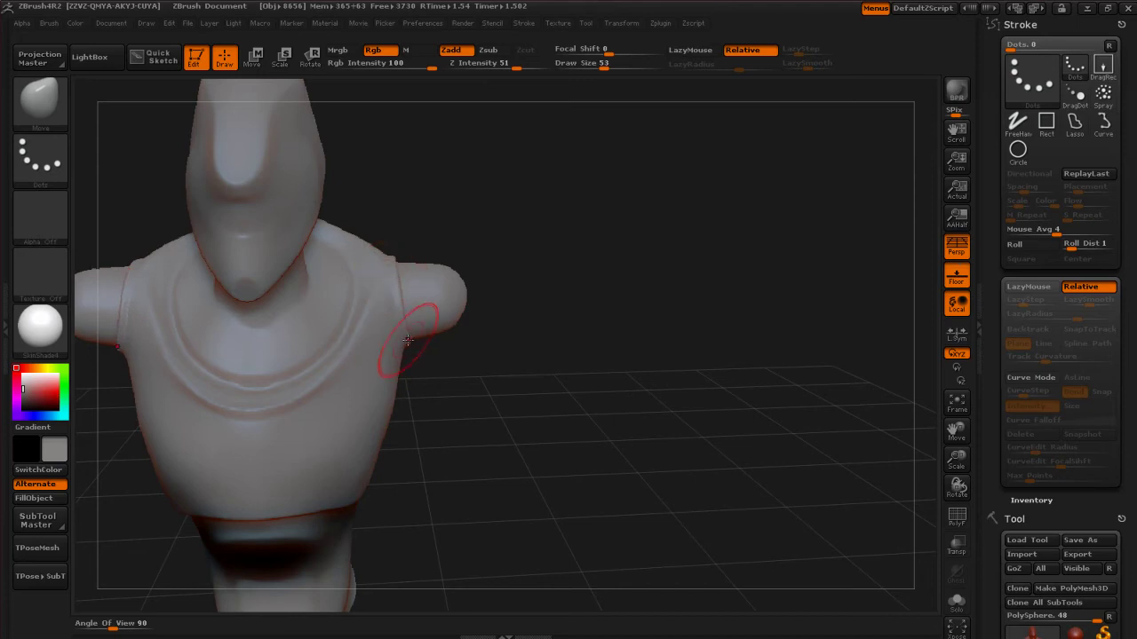
pyautogui.moveTo(422, 350)
pyautogui.mouseDown()
pyautogui.moveTo(456, 385)
pyautogui.moveTo(429, 394)
pyautogui.moveTo(451, 406)
pyautogui.mouseUp()
# Set the draw size to 113 and reshape the torso into a narrow waist above a flared hip base
pyautogui.press('s')
pyautogui.click(309, 386)
pyautogui.moveTo(309, 386); pyautogui.dragTo(317, 384)
pyautogui.moveTo(205, 346)
pyautogui.mouseDown()
pyautogui.moveTo(220, 343)
pyautogui.moveTo(173, 325)
pyautogui.mouseUp()
pyautogui.moveTo(498, 299)
pyautogui.mouseDown()
pyautogui.moveTo(478, 310)
pyautogui.moveTo(489, 294)
pyautogui.moveTo(503, 352)
pyautogui.moveTo(483, 418)
pyautogui.moveTo(578, 416)
pyautogui.moveTo(581, 405)
pyautogui.mouseUp()
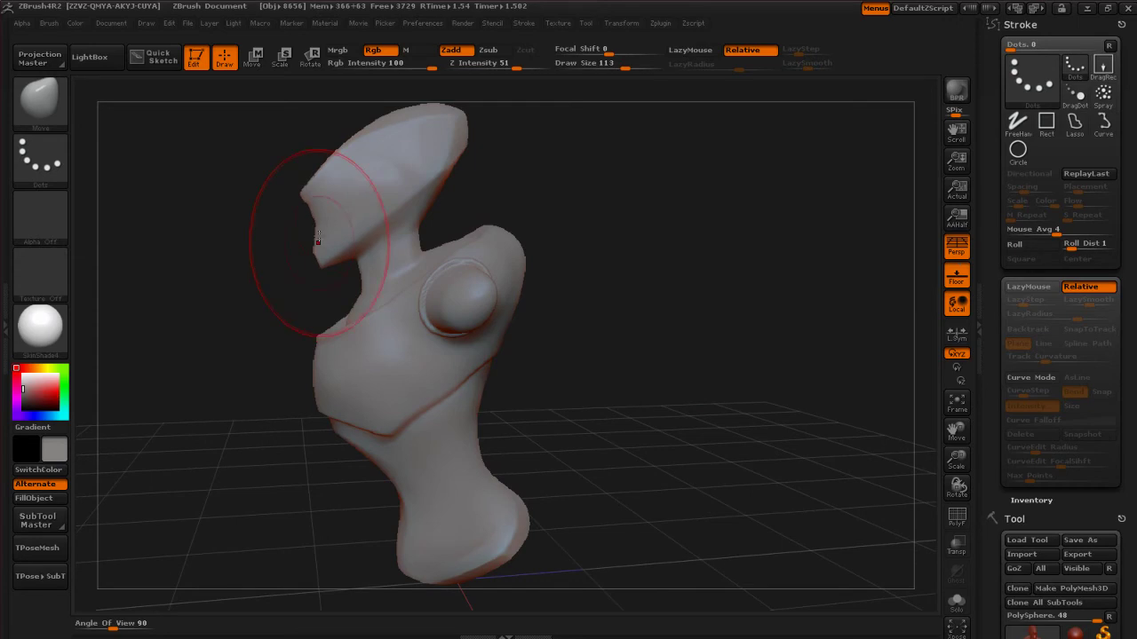
# Set the draw size to 92 and move the face and chin to flatten the head's front profile
pyautogui.moveTo(319, 227)
pyautogui.mouseDown()
pyautogui.moveTo(507, 183)
pyautogui.moveTo(532, 228)
pyautogui.mouseUp()
pyautogui.press('s')
pyautogui.moveTo(317, 262); pyautogui.dragTo(309, 268)
pyautogui.moveTo(578, 234); pyautogui.dragTo(503, 221)
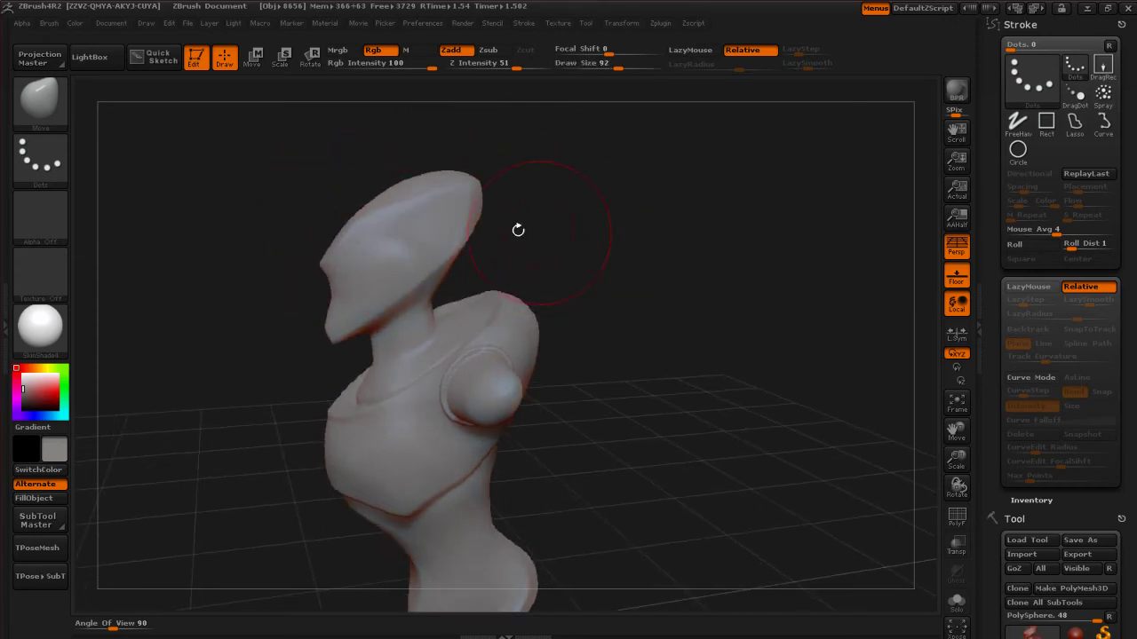
pyautogui.moveTo(621, 337)
pyautogui.mouseDown()
pyautogui.moveTo(635, 284)
pyautogui.moveTo(586, 266)
pyautogui.mouseUp()
pyautogui.moveTo(658, 331); pyautogui.dragTo(685, 365)
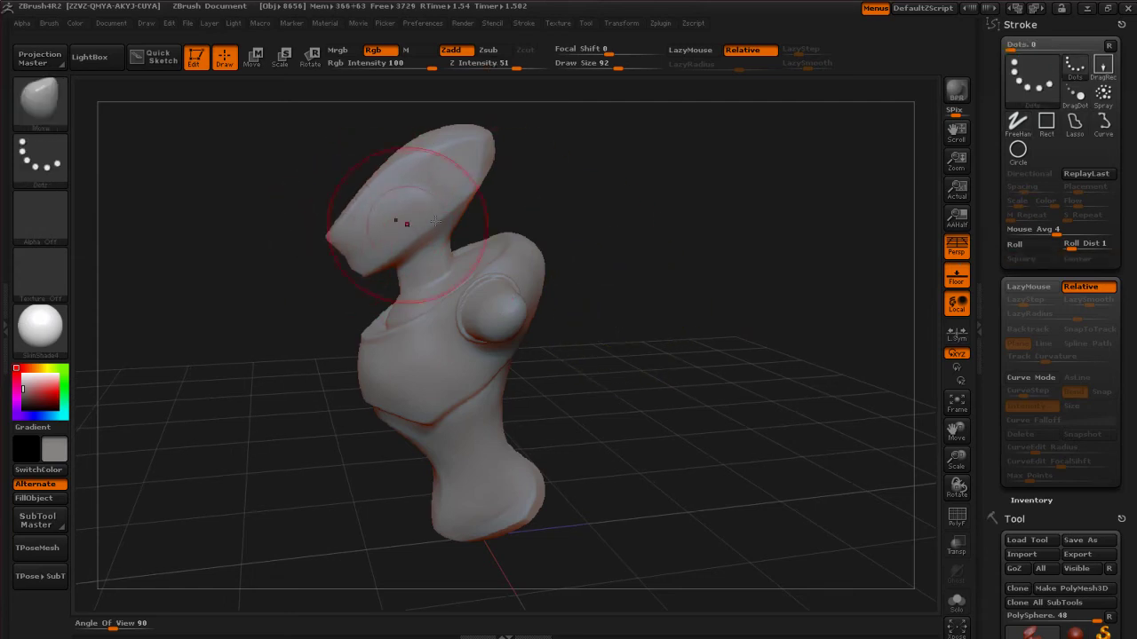
# Pull the brow at the front of the head forward into a sharper wedge
pyautogui.moveTo(329, 233); pyautogui.dragTo(346, 211)
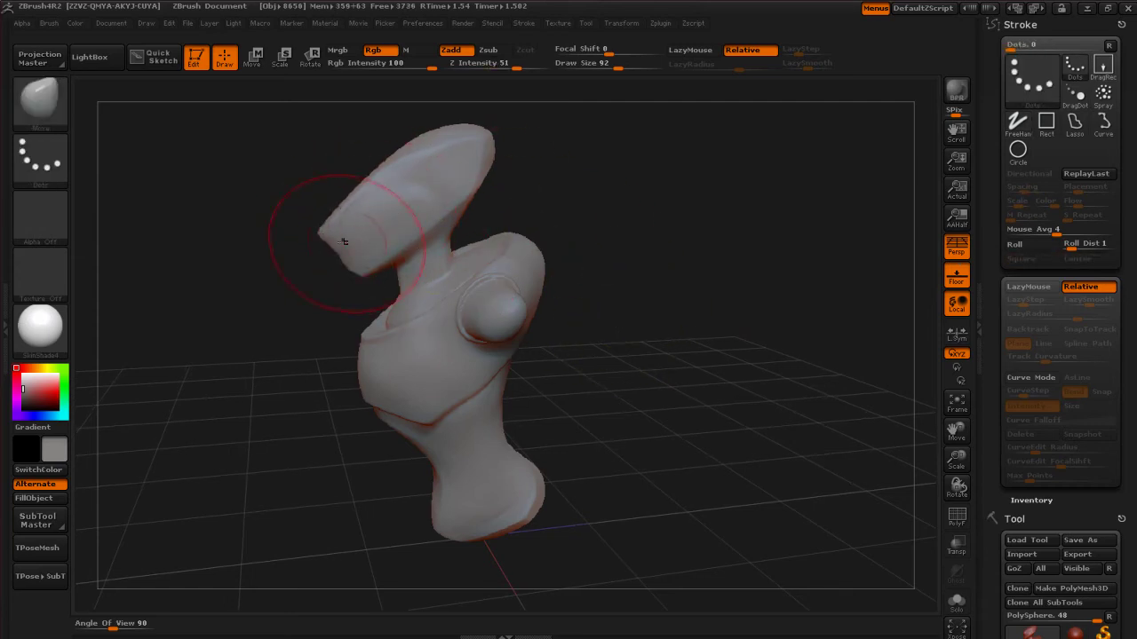
pyautogui.moveTo(570, 228); pyautogui.dragTo(545, 227)
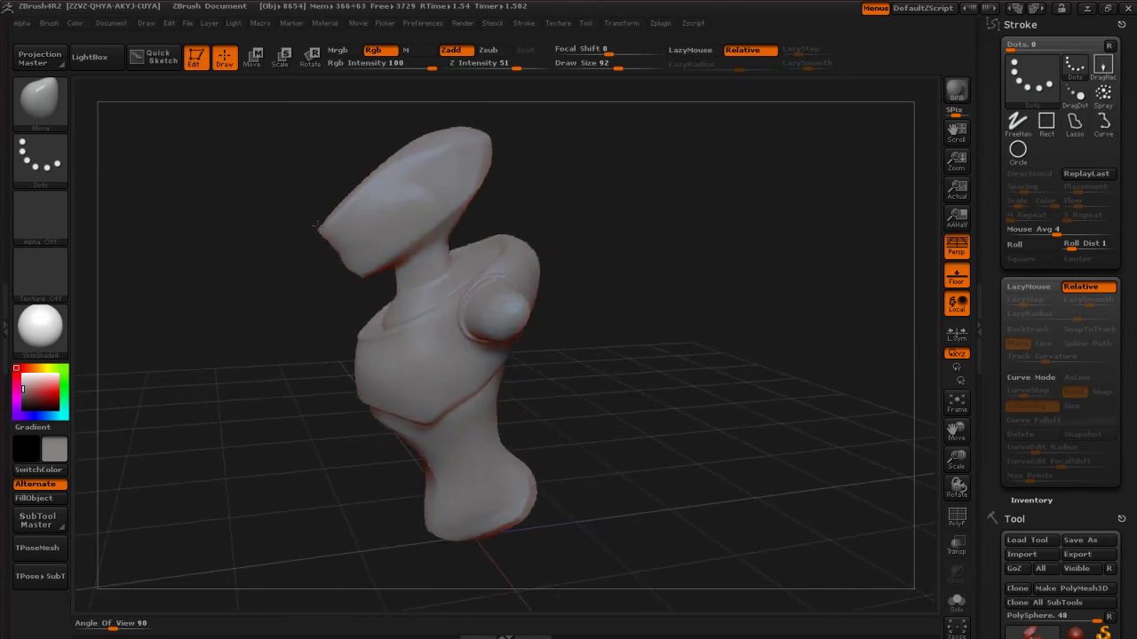
pyautogui.moveTo(600, 192); pyautogui.dragTo(486, 262)
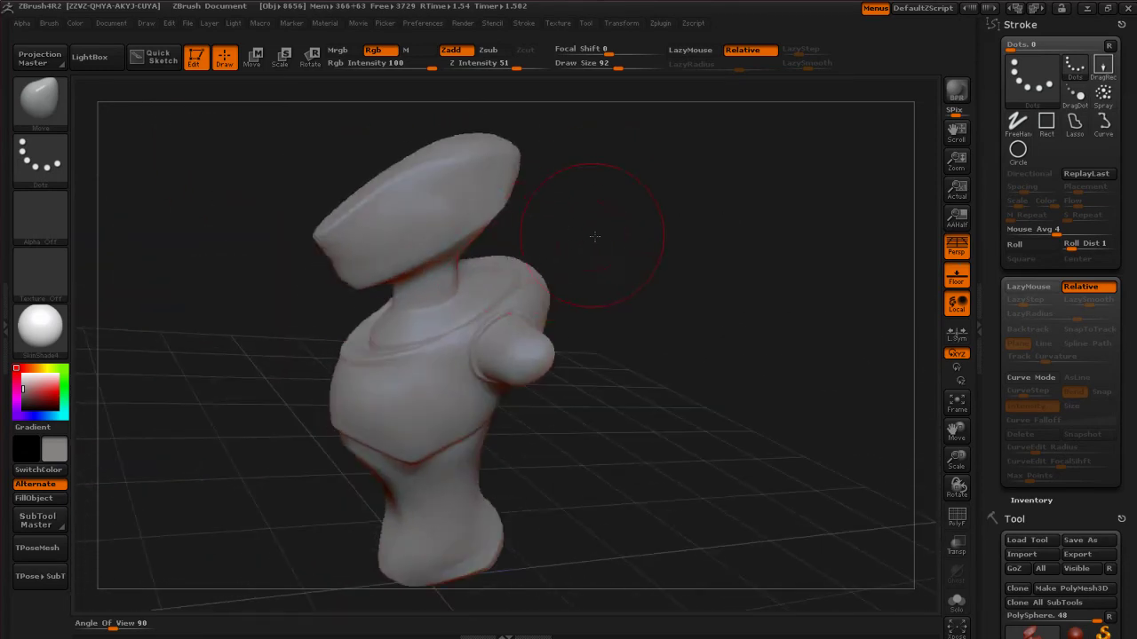
# Reshape the face's front profile from the side, moving the brow and chin into a sloping visor-like wedge
pyautogui.moveTo(601, 240)
pyautogui.mouseDown()
pyautogui.moveTo(607, 222)
pyautogui.moveTo(657, 233)
pyautogui.moveTo(657, 282)
pyautogui.moveTo(698, 198)
pyautogui.moveTo(524, 348)
pyautogui.moveTo(573, 373)
pyautogui.mouseUp()
pyautogui.press('ctrl')
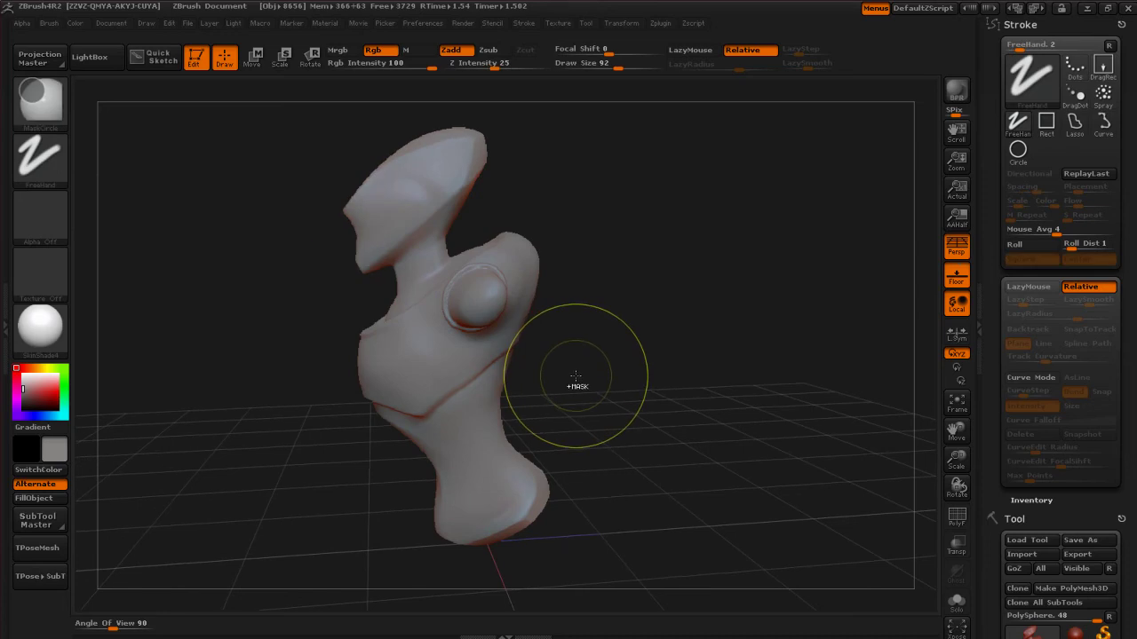
pyautogui.moveTo(612, 369)
pyautogui.mouseDown()
pyautogui.moveTo(655, 386)
pyautogui.moveTo(613, 371)
pyautogui.mouseUp()
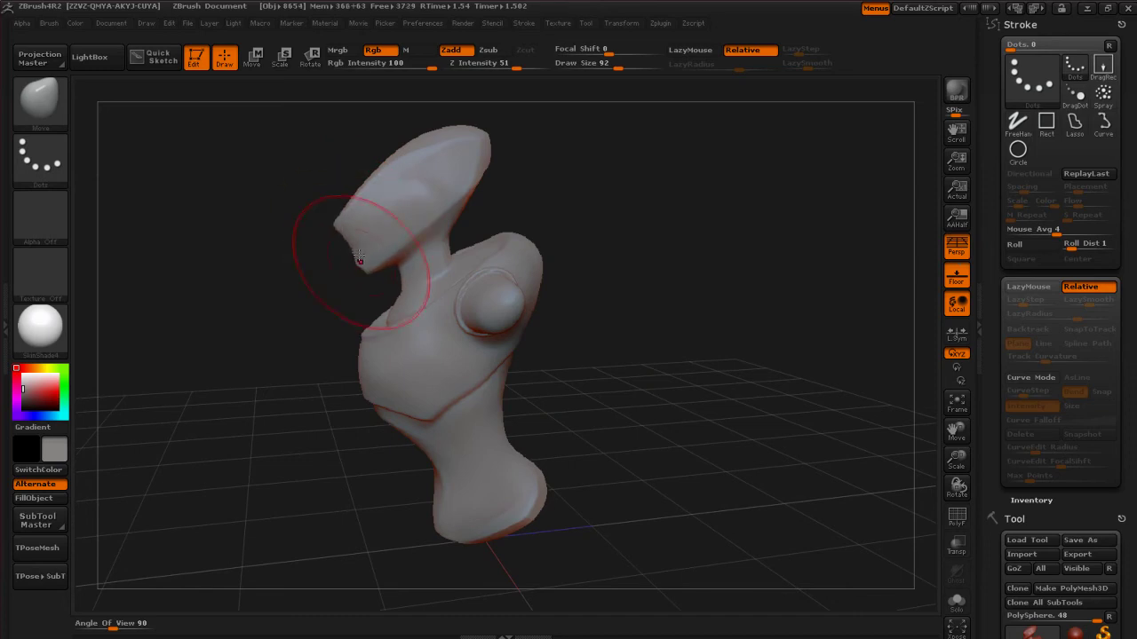
pyautogui.moveTo(544, 208); pyautogui.dragTo(570, 198)
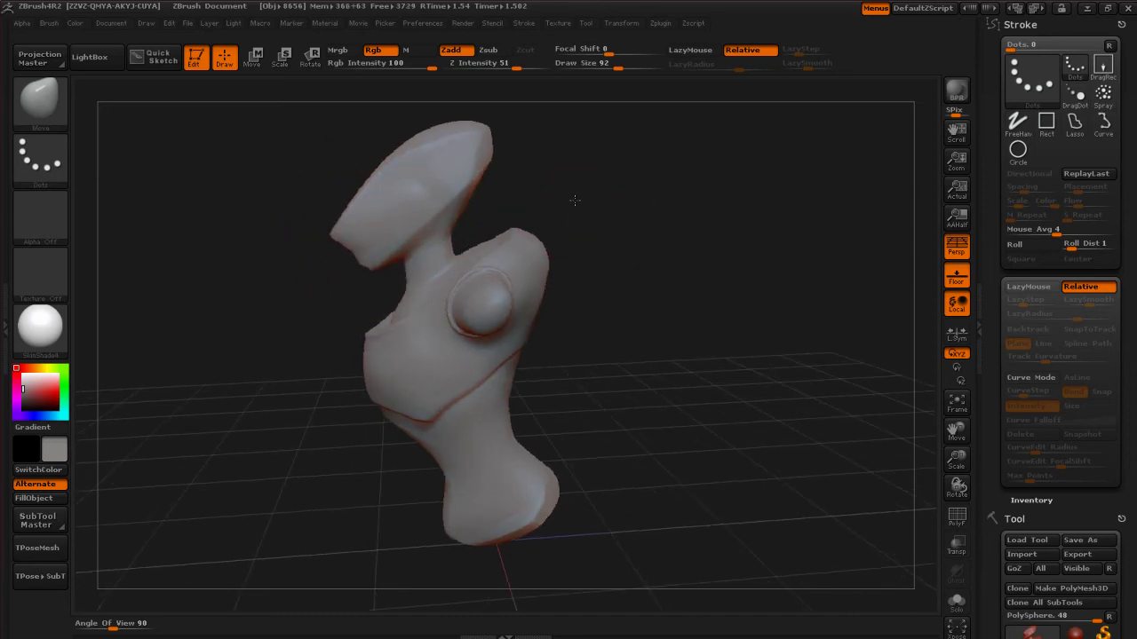
pyautogui.moveTo(484, 191); pyautogui.dragTo(369, 186)
pyautogui.moveTo(501, 161); pyautogui.dragTo(524, 190)
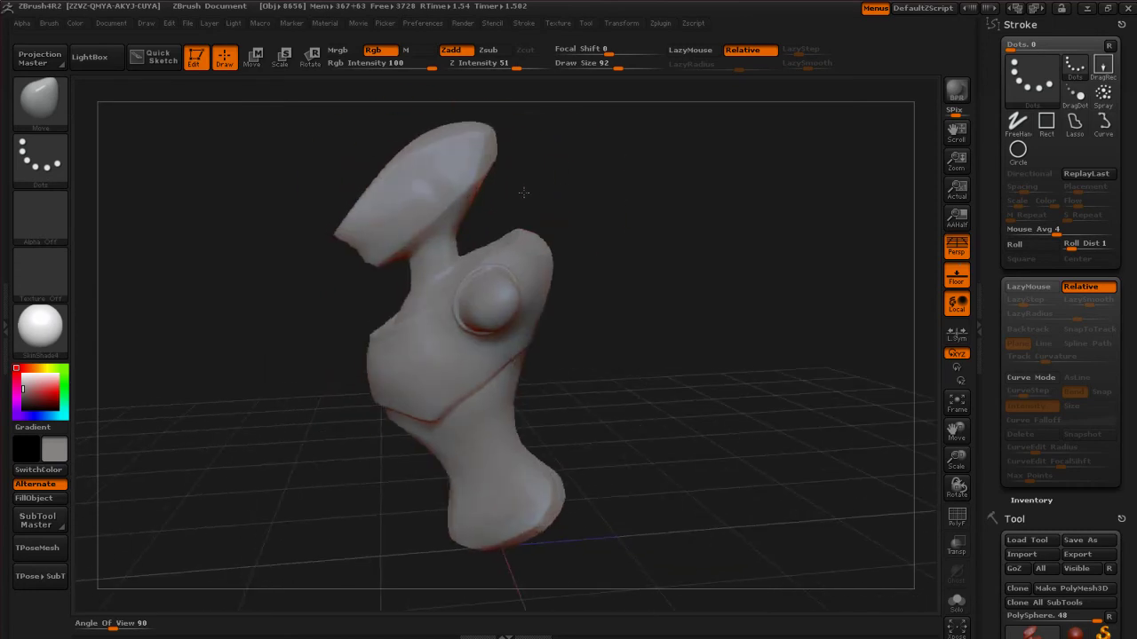
# Set the draw size to 54 and smooth the side surface of the head
pyautogui.press('s')
pyautogui.moveTo(375, 261)
pyautogui.mouseDown()
pyautogui.moveTo(363, 264)
pyautogui.moveTo(363, 253)
pyautogui.moveTo(634, 196)
pyautogui.moveTo(545, 261)
pyautogui.moveTo(507, 254)
pyautogui.moveTo(532, 261)
pyautogui.moveTo(511, 242)
pyautogui.moveTo(513, 172)
pyautogui.moveTo(482, 160)
pyautogui.moveTo(528, 198)
pyautogui.moveTo(569, 195)
pyautogui.moveTo(313, 181)
pyautogui.mouseUp()
pyautogui.press('s')
pyautogui.press('shift')
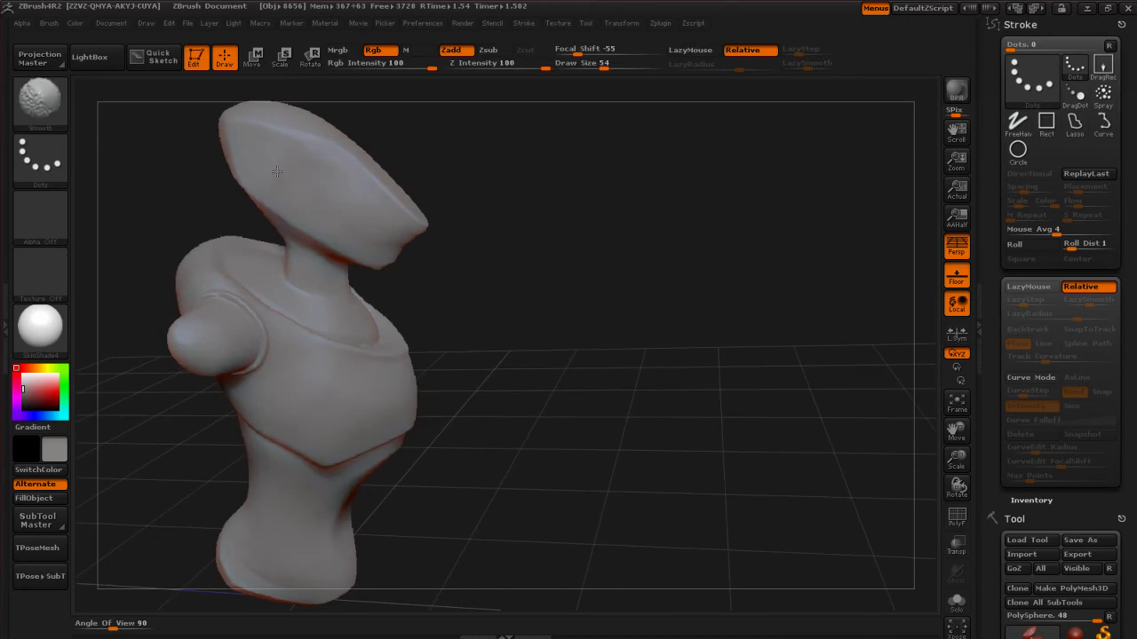
pyautogui.moveTo(524, 239)
pyautogui.mouseDown()
pyautogui.moveTo(587, 314)
pyautogui.moveTo(533, 279)
pyautogui.moveTo(534, 342)
pyautogui.moveTo(510, 373)
pyautogui.moveTo(631, 322)
pyautogui.moveTo(573, 378)
pyautogui.moveTo(523, 318)
pyautogui.mouseUp()
# Set the Move brush's draw size to 74 and reshape the raised upper back behind the neck
pyautogui.press('s')
pyautogui.click(526, 325)
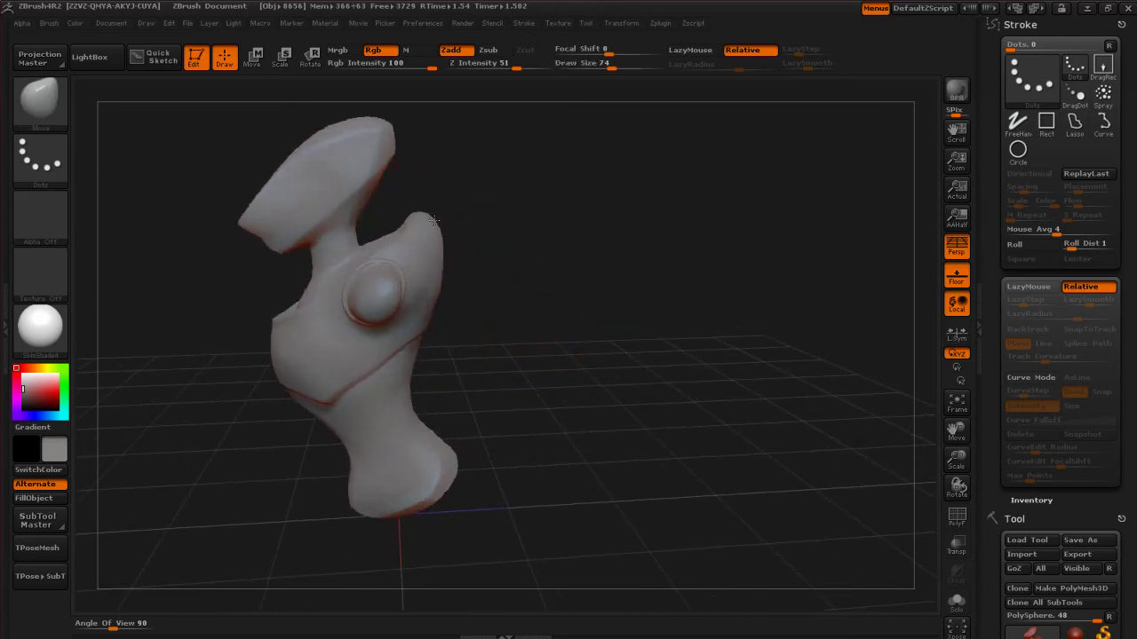
pyautogui.moveTo(479, 253)
pyautogui.keyDown('shift'); pyautogui.mouseDown()
pyautogui.moveTo(494, 269)
pyautogui.moveTo(355, 231)
pyautogui.moveTo(437, 258)
pyautogui.moveTo(411, 244)
pyautogui.mouseUp(); pyautogui.keyUp('shift')
pyautogui.press('s')
pyautogui.click(426, 249)
pyautogui.press('s')
pyautogui.moveTo(531, 197); pyautogui.dragTo(512, 241)
pyautogui.moveTo(500, 394); pyautogui.dragTo(583, 385)
# Set the draw size to 125 and push the back of the waist inward below the chest armour
pyautogui.press('s')
pyautogui.press('s')
pyautogui.moveTo(548, 331); pyautogui.dragTo(526, 313)
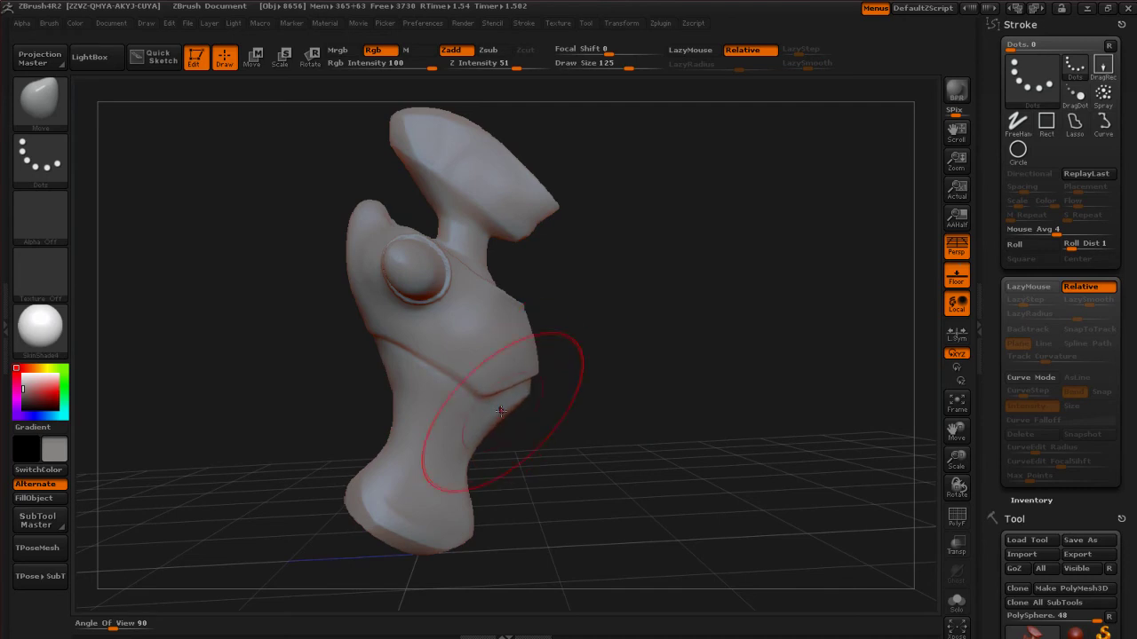
pyautogui.moveTo(563, 412); pyautogui.dragTo(577, 439)
pyautogui.moveTo(384, 375); pyautogui.dragTo(401, 377)
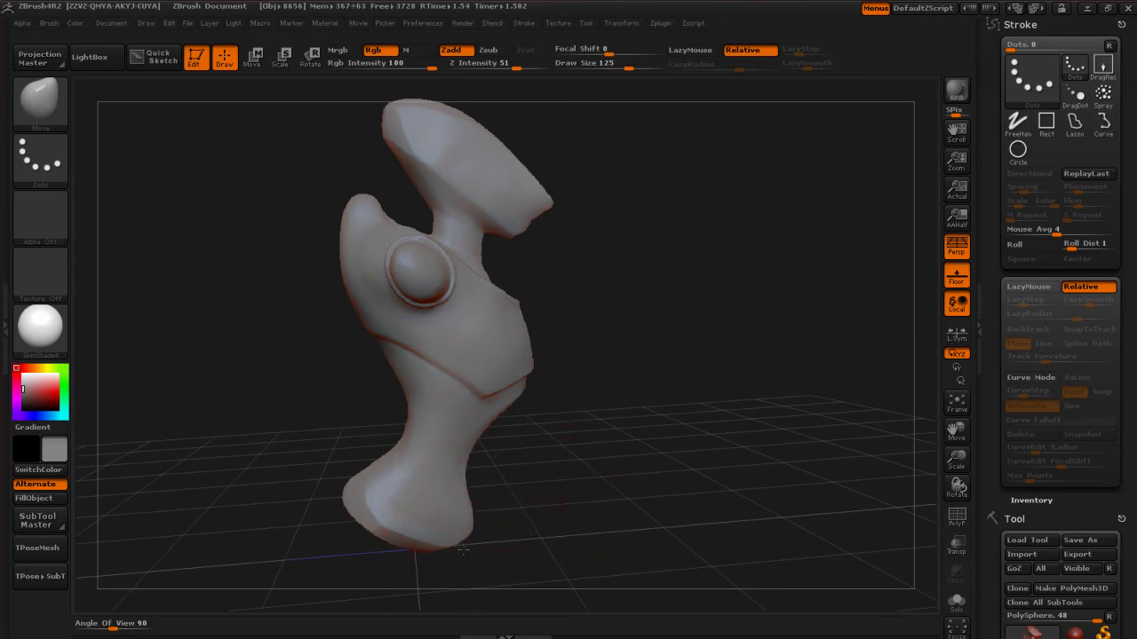
# Pull the front of the hip base downward into a pointed pelvis, using a draw size of 122 for the final adjustments
pyautogui.moveTo(462, 550); pyautogui.dragTo(482, 506)
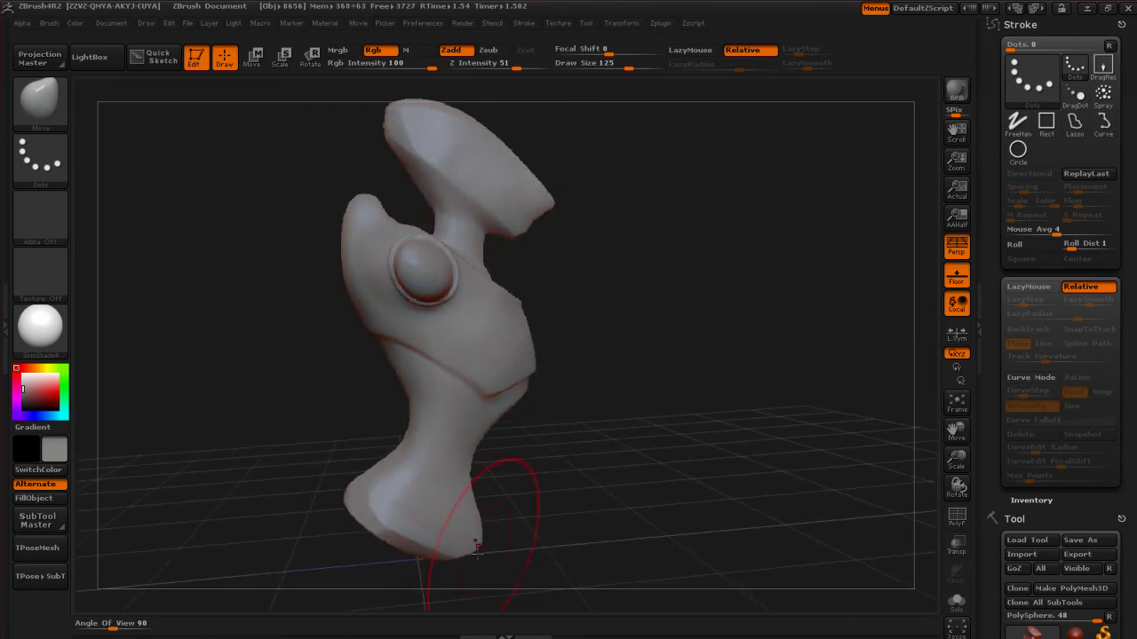
pyautogui.moveTo(484, 553); pyautogui.dragTo(517, 522)
pyautogui.press('s')
pyautogui.click(414, 537)
pyautogui.moveTo(413, 539); pyautogui.dragTo(414, 525)
pyautogui.moveTo(503, 507); pyautogui.dragTo(427, 524)
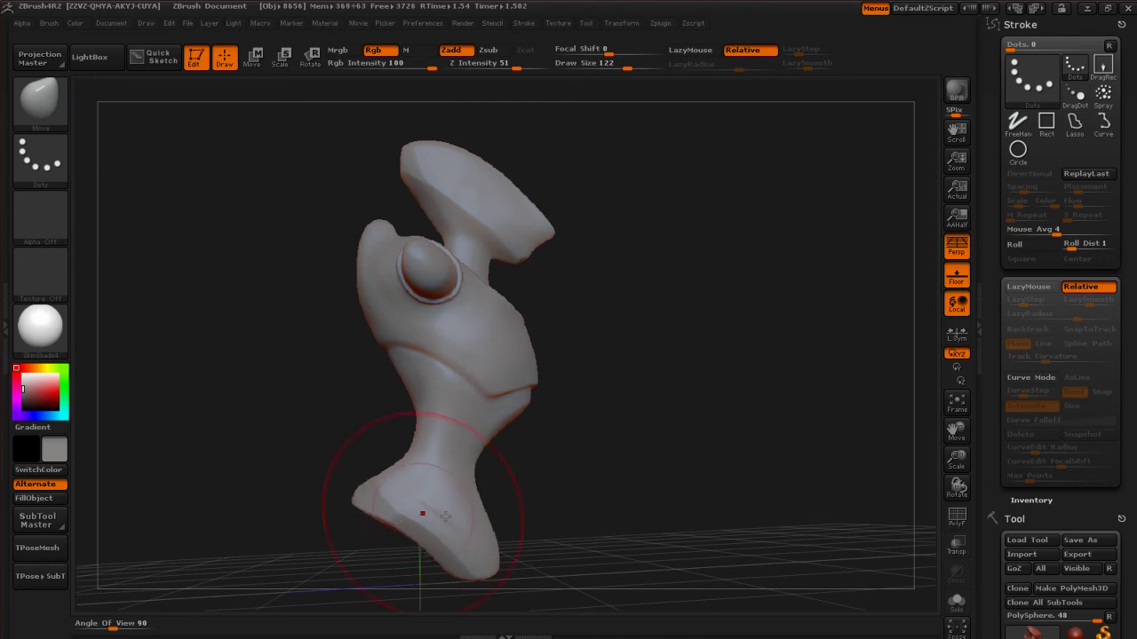
# Set the draw size to 72, refine the pelvis tip and pull the sides into a narrow waist above flared hips
pyautogui.press('s')
pyautogui.click(498, 547)
pyautogui.press('[')
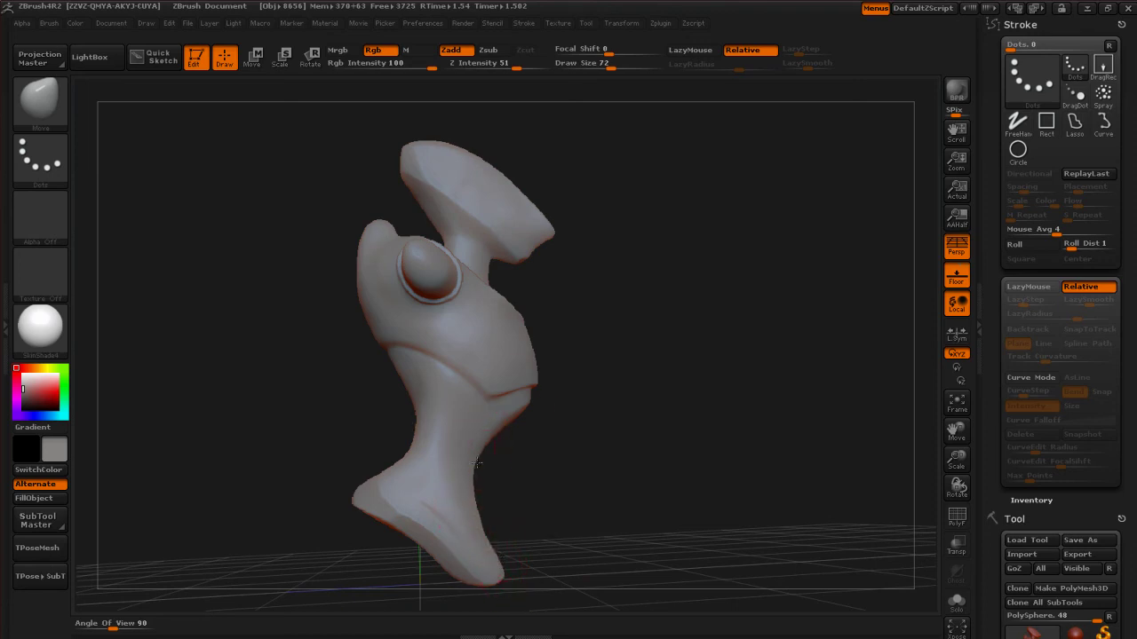
pyautogui.moveTo(478, 461)
pyautogui.mouseDown()
pyautogui.moveTo(553, 432)
pyautogui.moveTo(392, 390)
pyautogui.mouseUp()
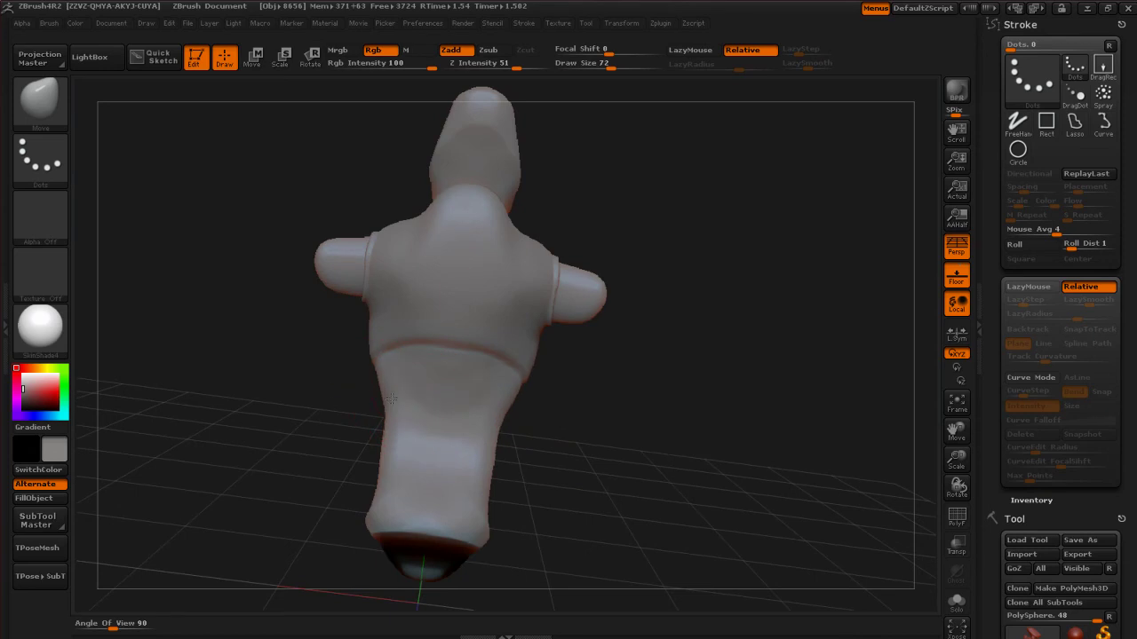
pyautogui.moveTo(389, 443); pyautogui.dragTo(399, 458)
pyautogui.moveTo(554, 415); pyautogui.dragTo(591, 450)
pyautogui.moveTo(515, 458); pyautogui.dragTo(559, 444)
# Set the draw size to 61 and refine the hip contours so they taper toward the pelvis tip
pyautogui.press('s')
pyautogui.moveTo(455, 499); pyautogui.dragTo(443, 497)
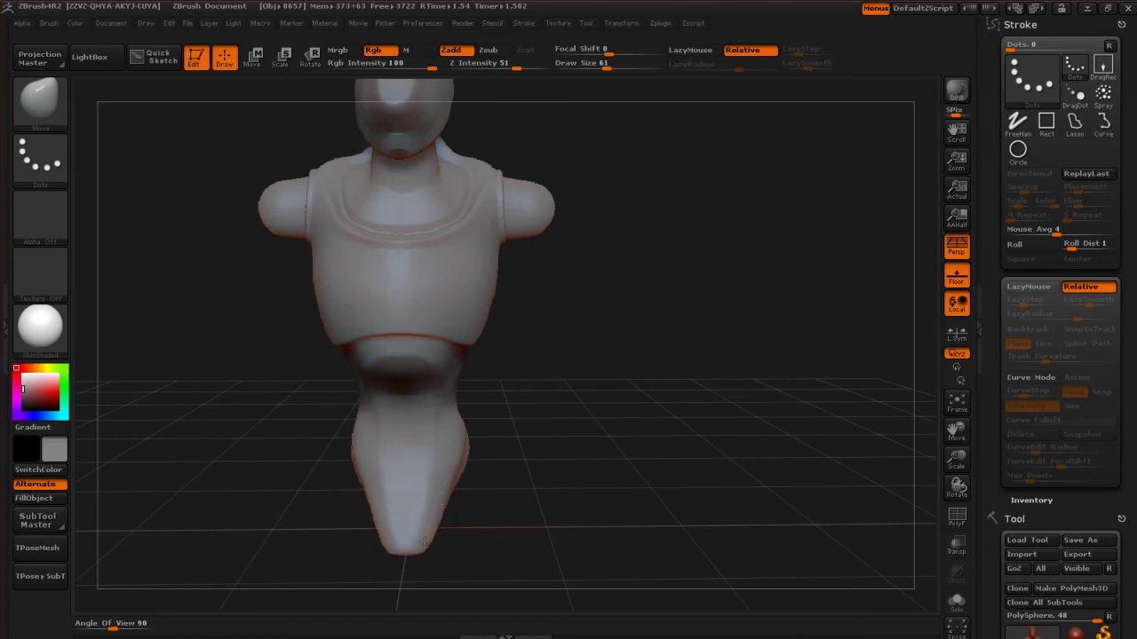
pyautogui.moveTo(439, 486); pyautogui.dragTo(489, 500)
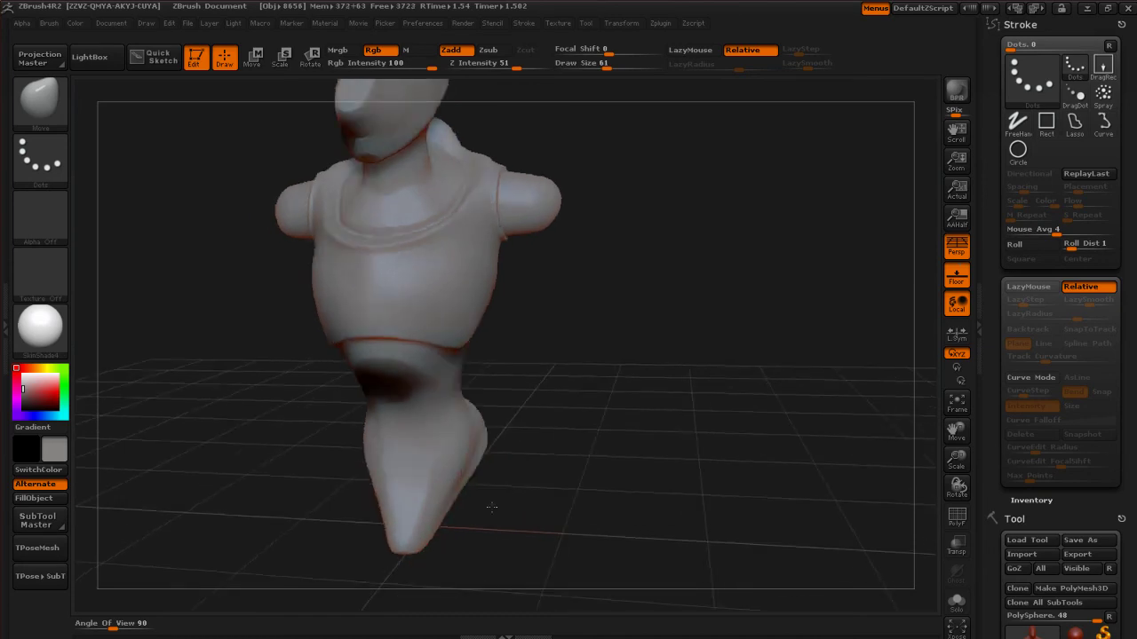
pyautogui.moveTo(486, 445)
pyautogui.mouseDown()
pyautogui.moveTo(645, 429)
pyautogui.moveTo(616, 363)
pyautogui.moveTo(616, 373)
pyautogui.moveTo(660, 373)
pyautogui.moveTo(632, 388)
pyautogui.moveTo(662, 401)
pyautogui.moveTo(631, 375)
pyautogui.mouseUp()
# Set the draw size to 33 and smooth the upper rear edge of the head
pyautogui.press('s')
pyautogui.moveTo(431, 172); pyautogui.dragTo(417, 172)
pyautogui.press('shift')
pyautogui.moveTo(642, 186)
pyautogui.mouseDown()
pyautogui.moveTo(683, 266)
pyautogui.moveTo(541, 223)
pyautogui.mouseUp()
pyautogui.press('shift')
pyautogui.moveTo(601, 179); pyautogui.dragTo(655, 253)
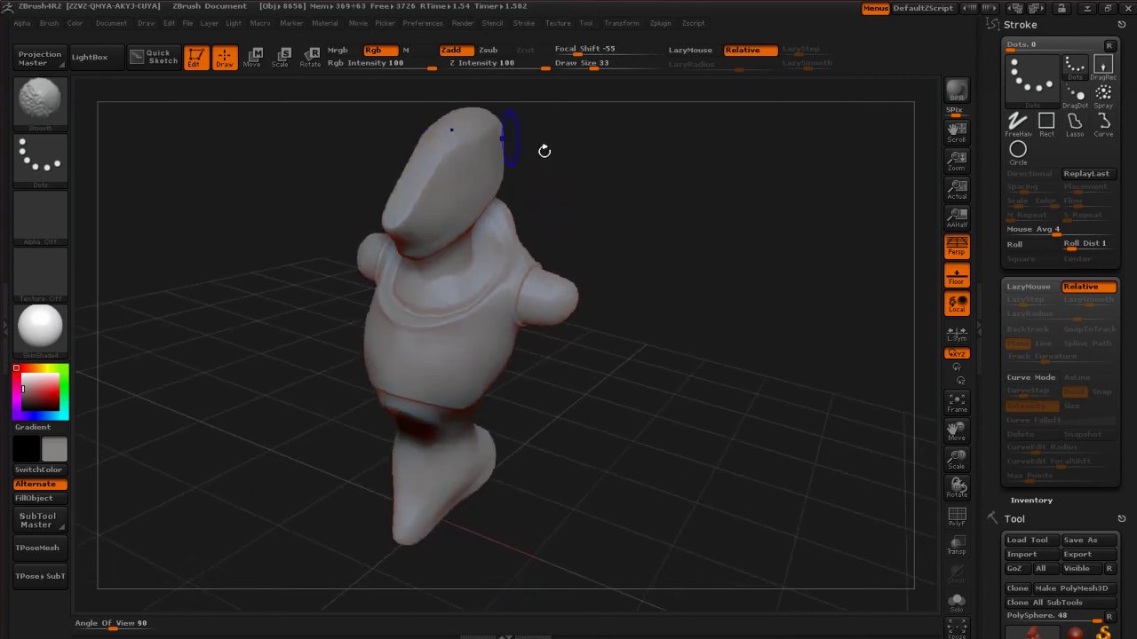
pyautogui.moveTo(678, 381); pyautogui.dragTo(650, 495)
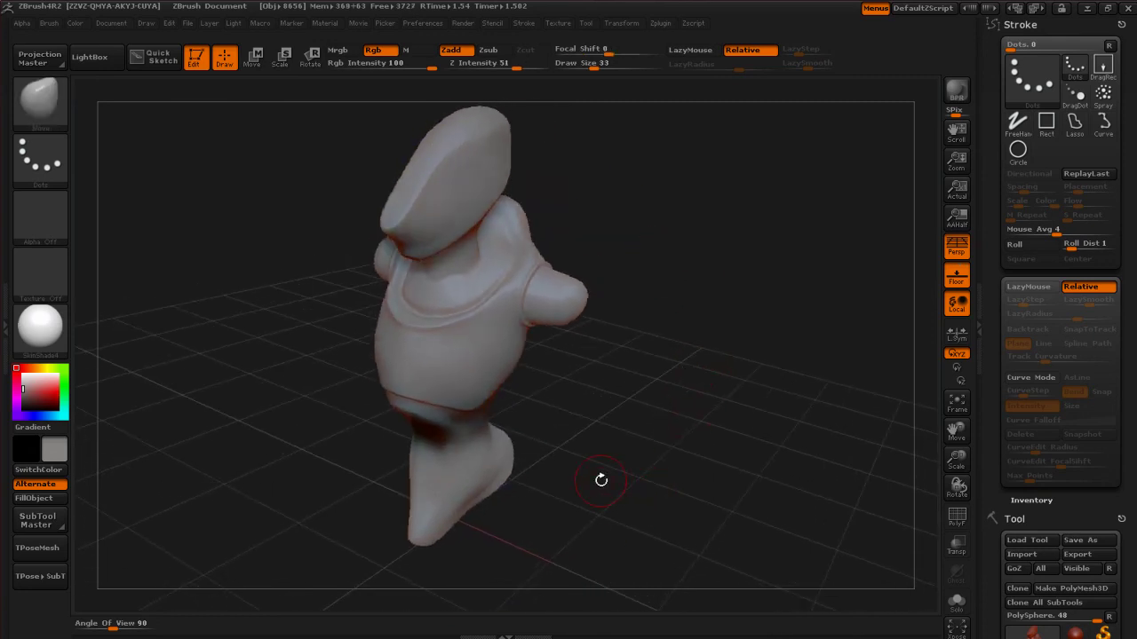